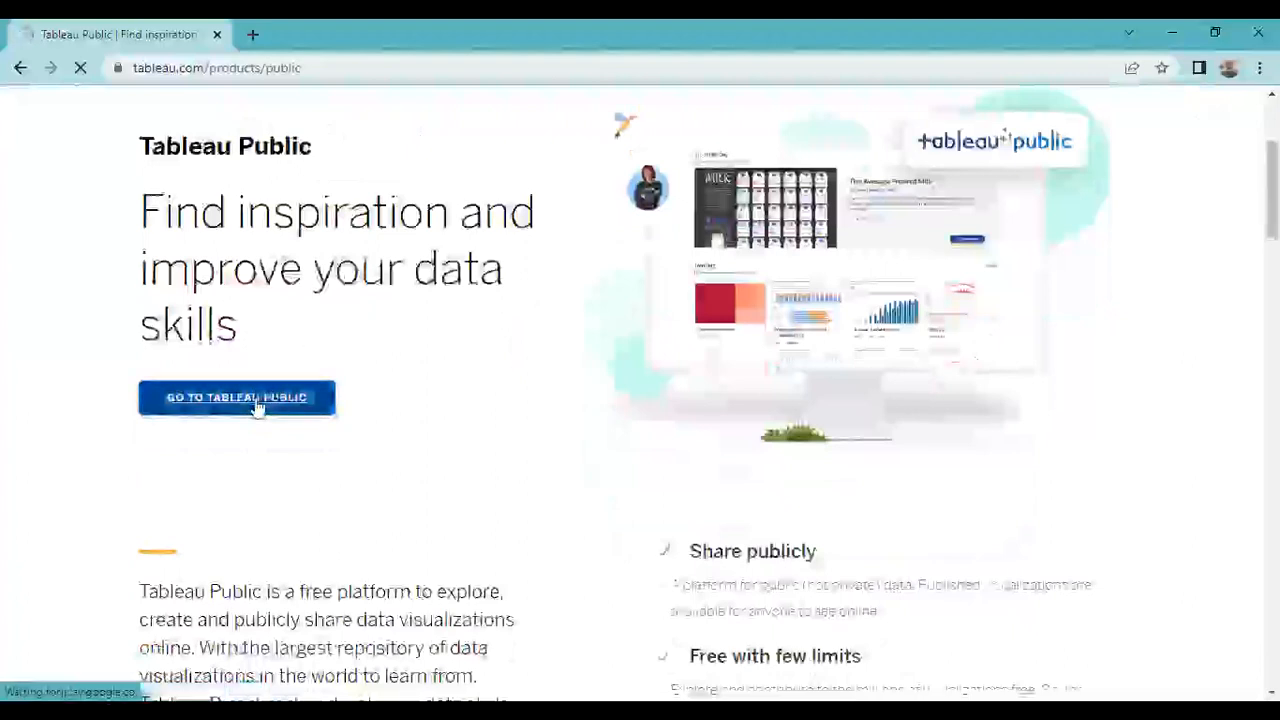
- Go to Tableau Public and open the sign-up form
{"action": "left_click", "coordinate": [256, 402]}
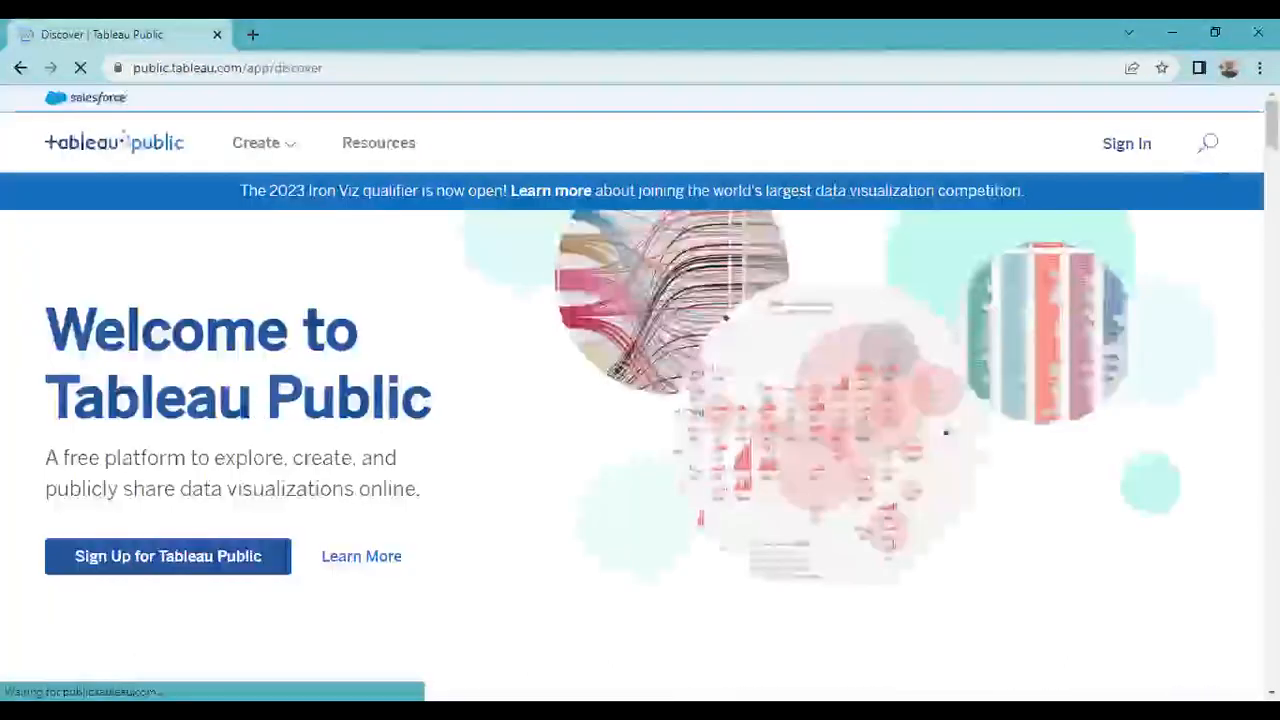
{"action": "scroll", "coordinate": [1173, 211], "scroll_direction": "down", "scroll_amount": 1}
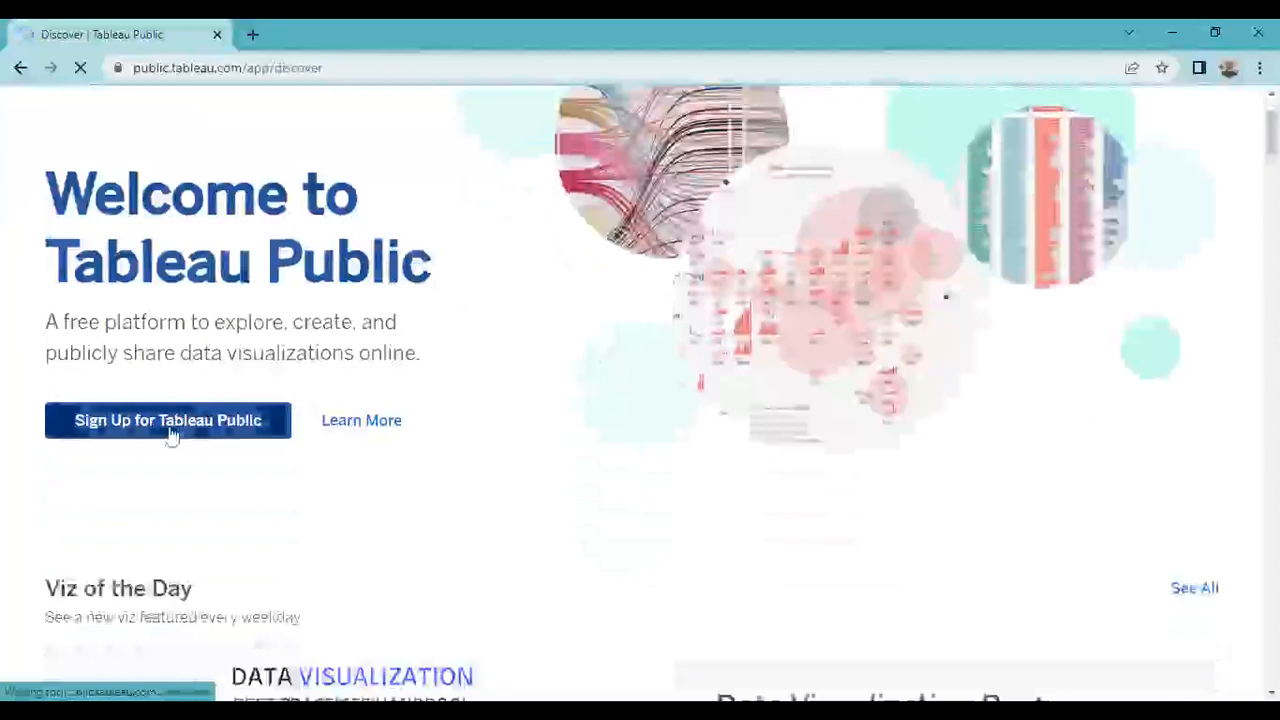
{"action": "left_click", "coordinate": [170, 430]}
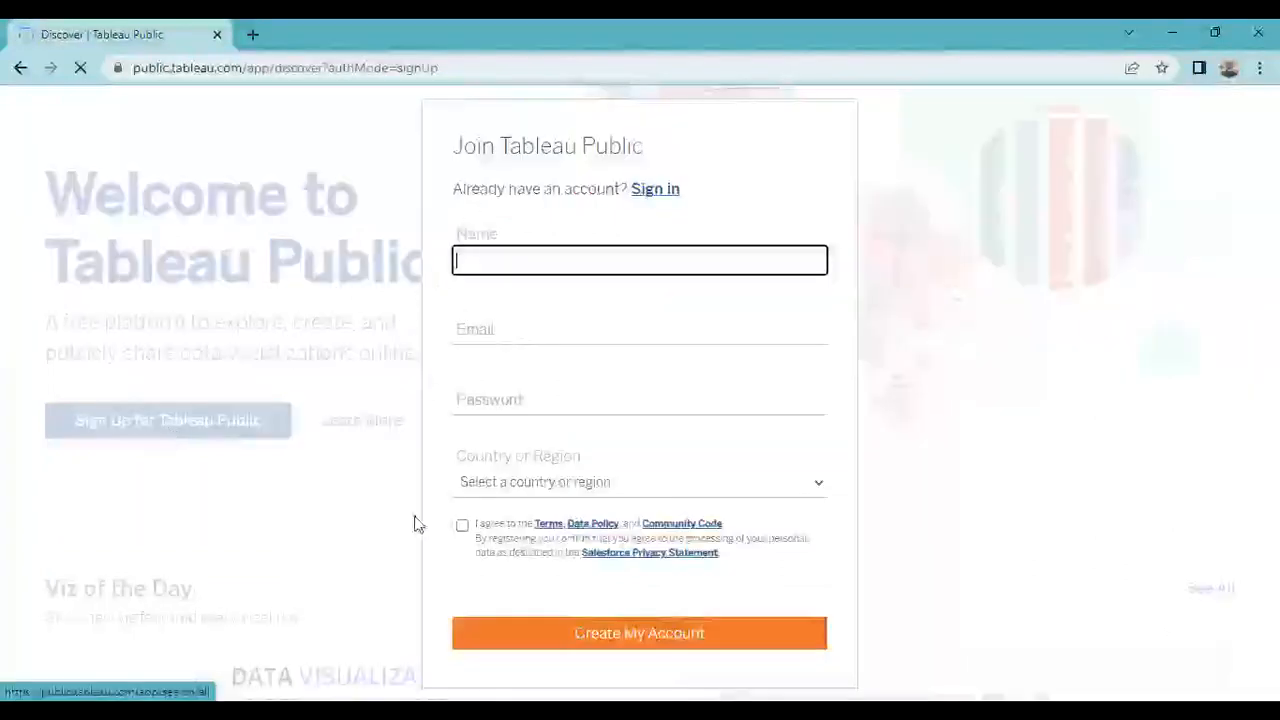
- Enter the account holder's name in the Name field
{"action": "type", "text": "n"}
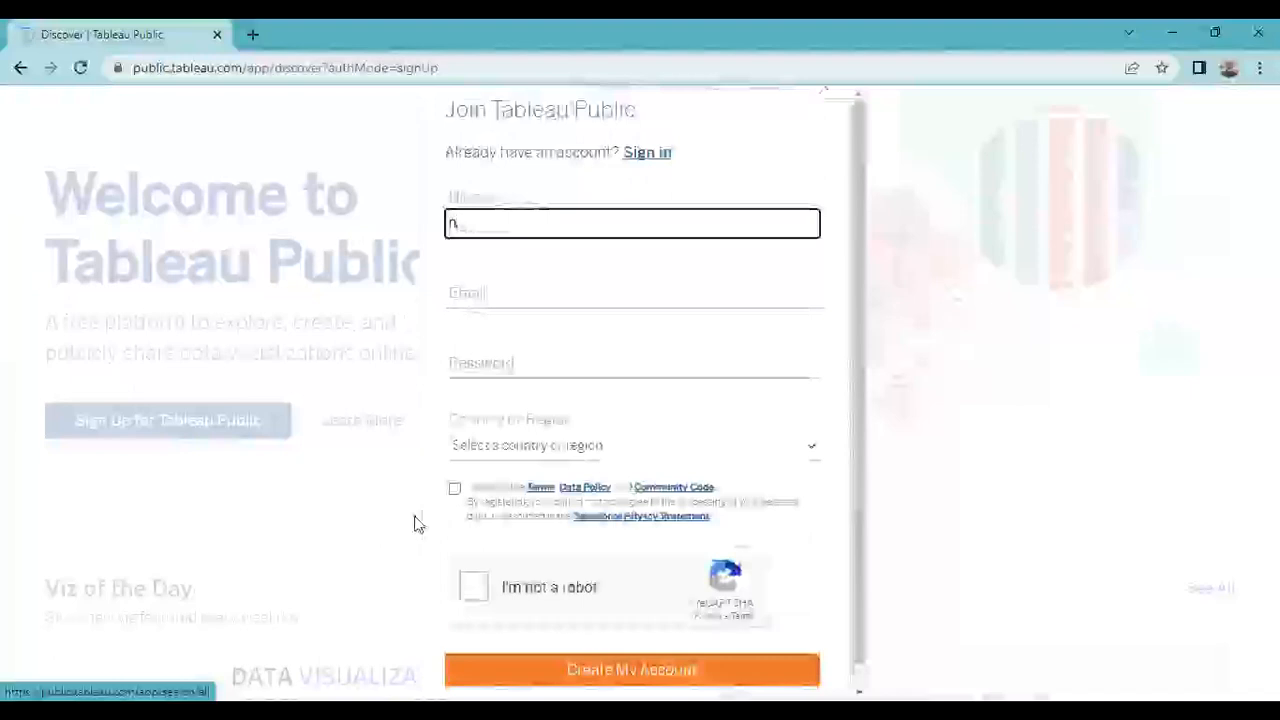
{"action": "key", "text": "BackSpace"}
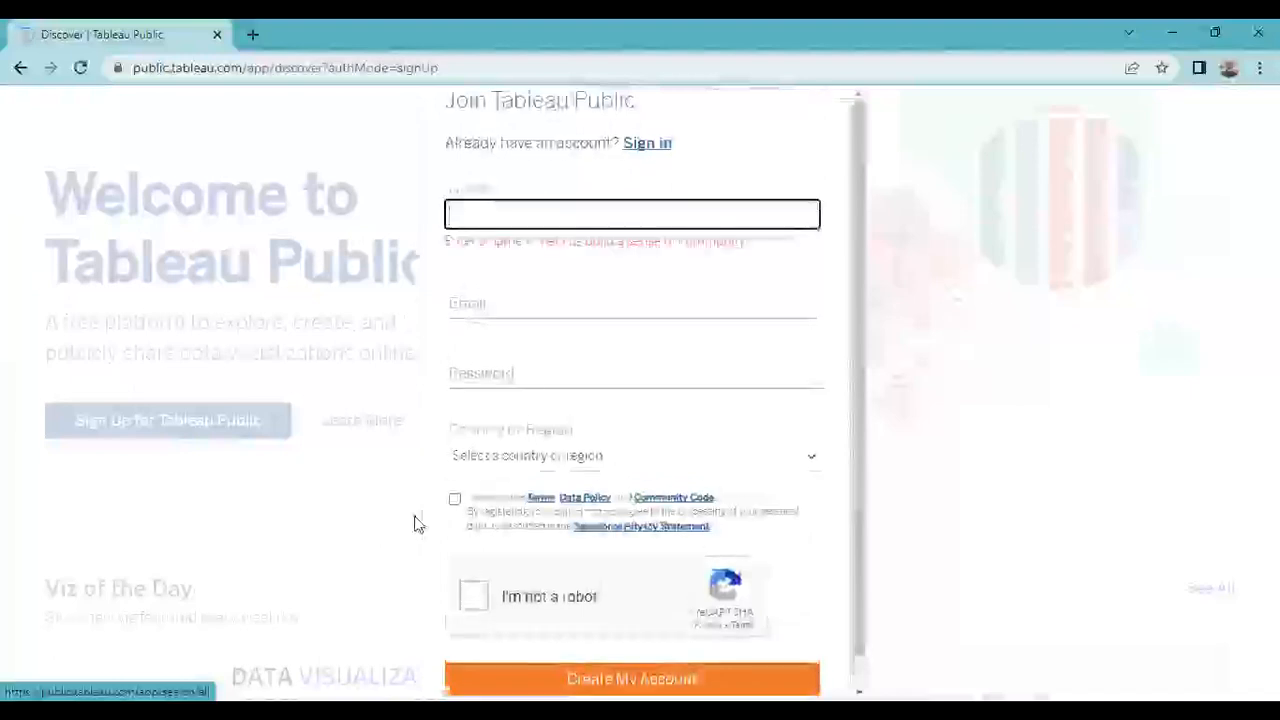
{"action": "type", "text": "Nworg"}
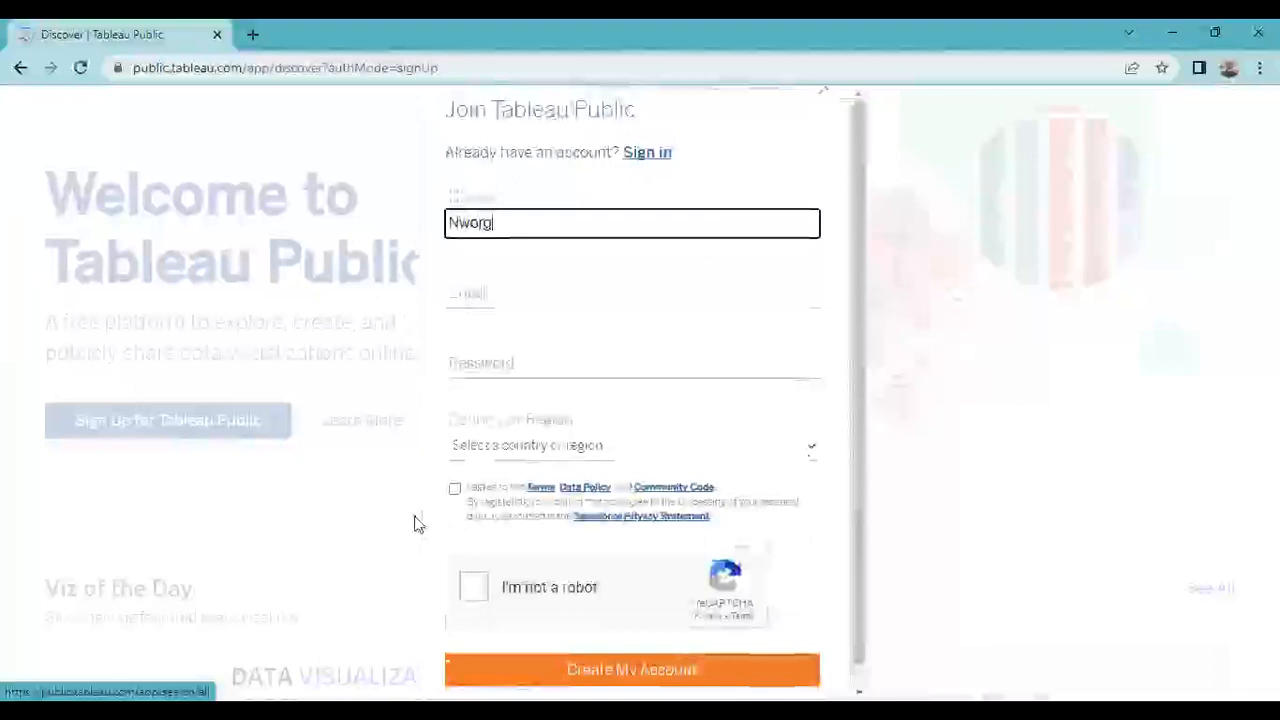
{"action": "type", "text": "u"}
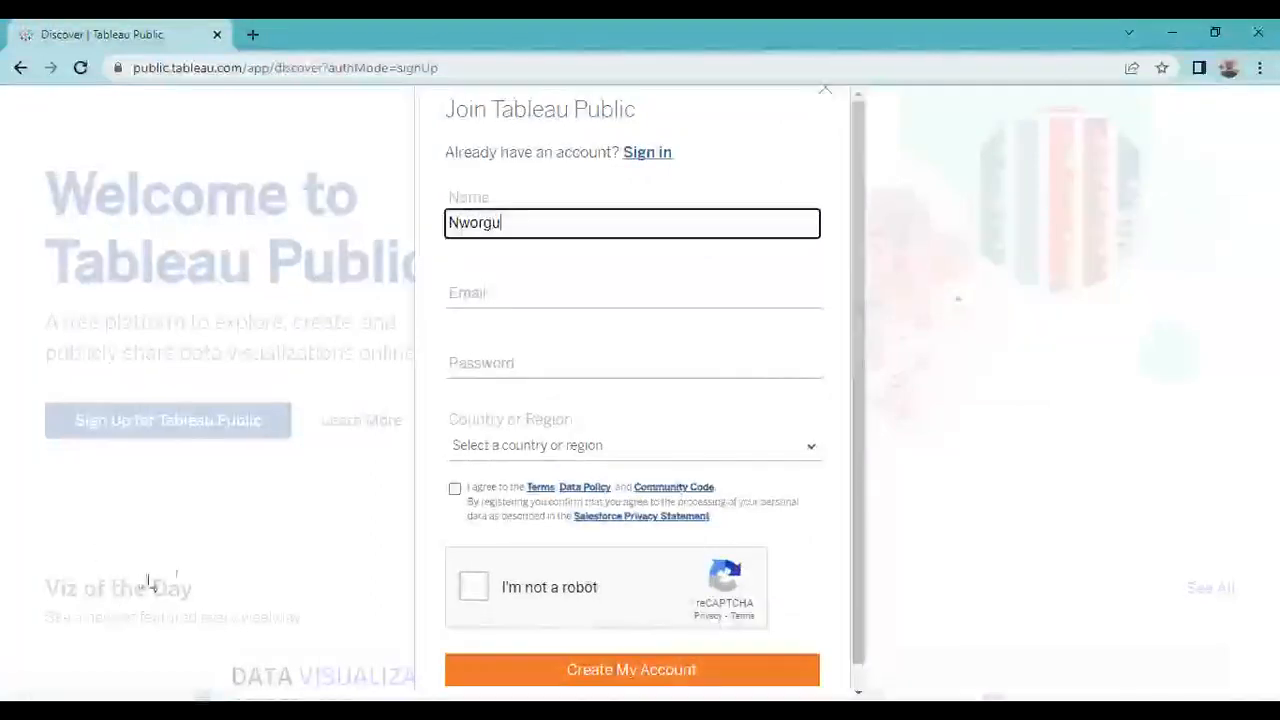
- Fill in the e-mail address from a saved suggestion, edit it, and type the account password
{"action": "left_click", "coordinate": [604, 292]}
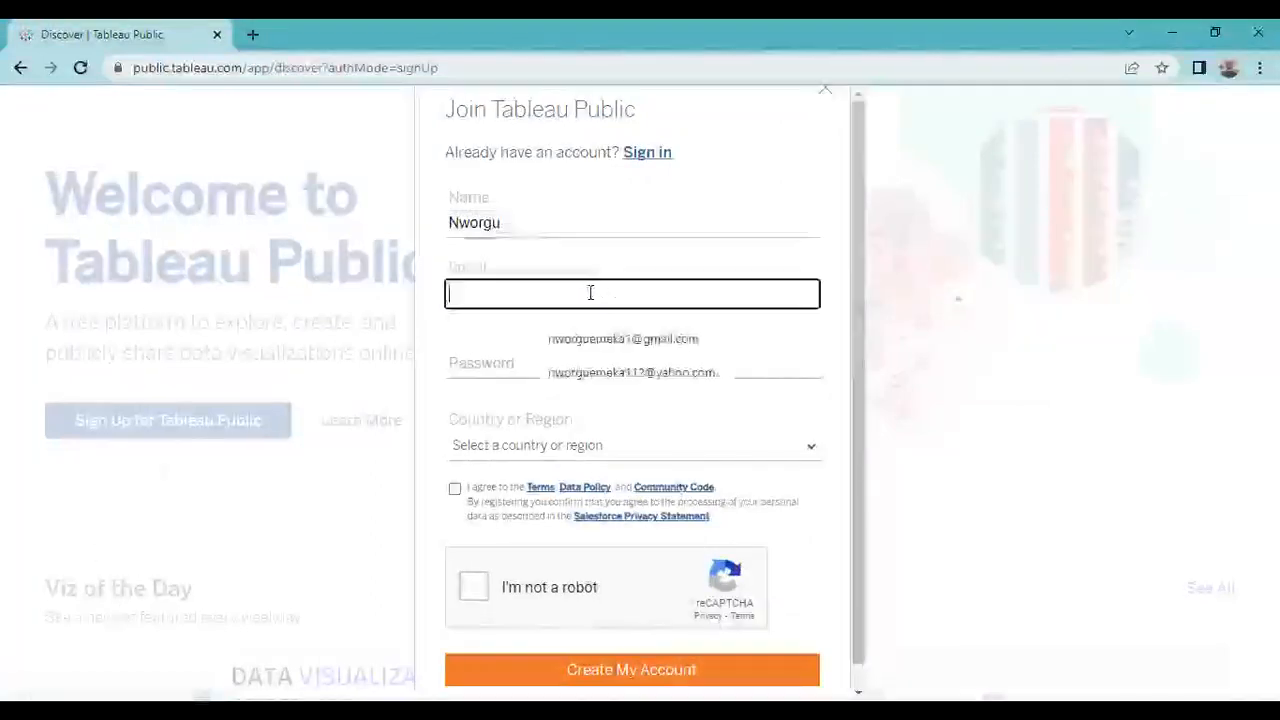
{"action": "left_click", "coordinate": [557, 341]}
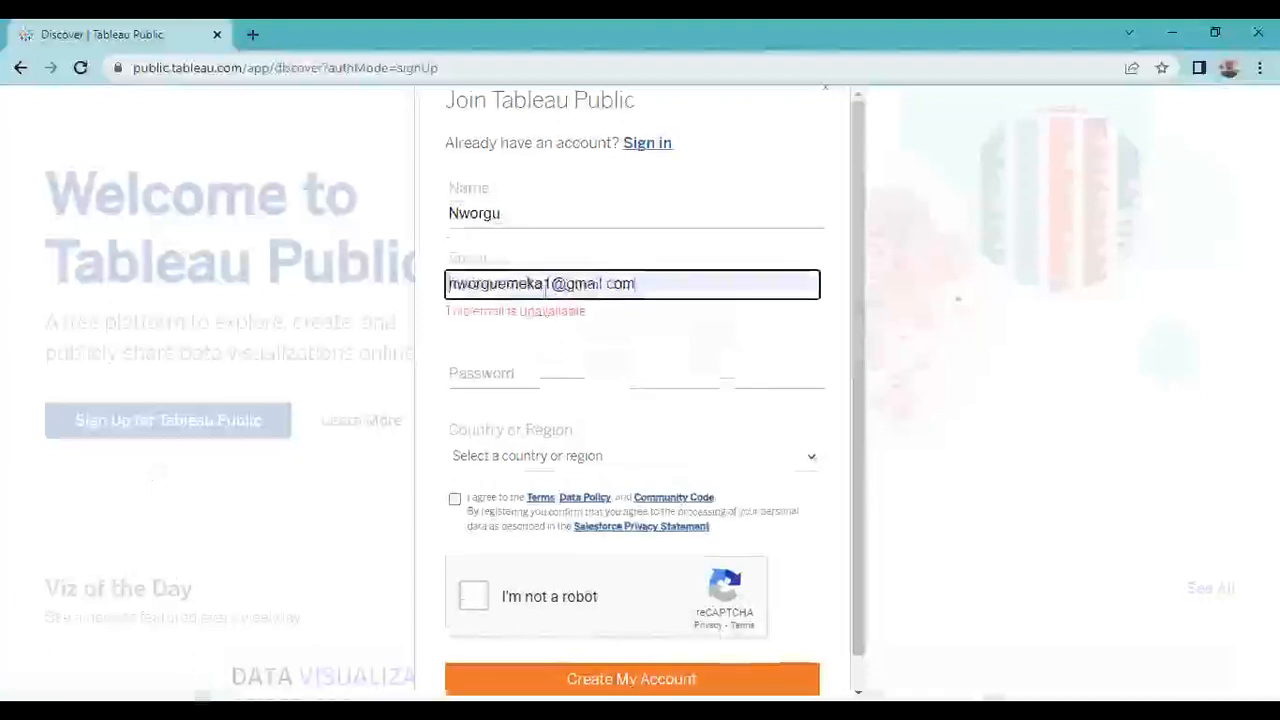
{"action": "left_click", "coordinate": [552, 284]}
{"action": "key", "text": "BackSpace"}
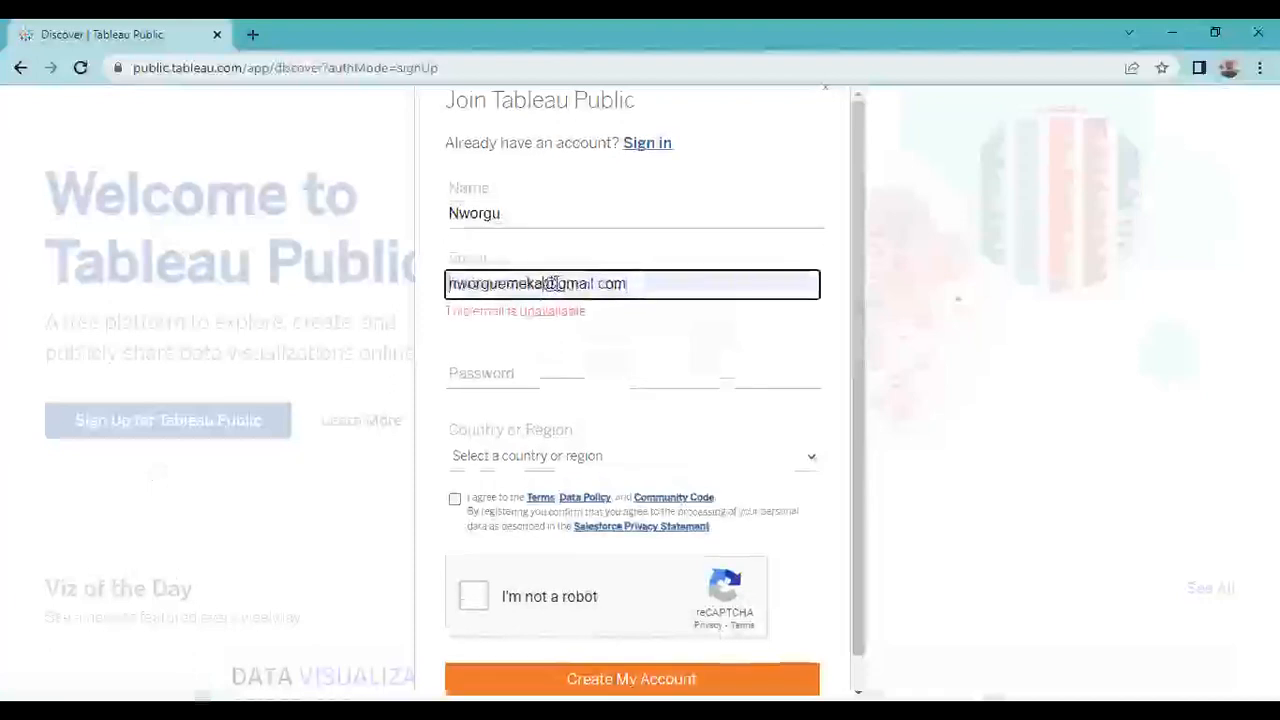
{"action": "left_click", "coordinate": [513, 385]}
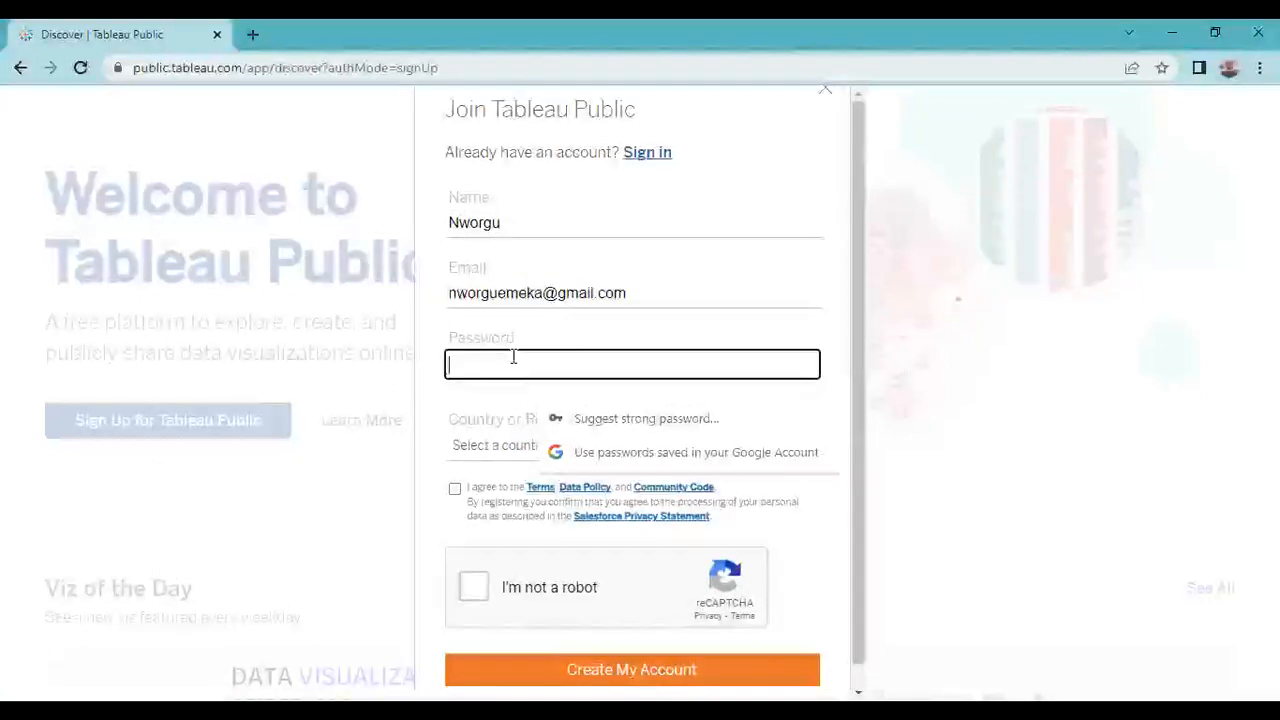
{"action": "type", "text": "•••••••••"}
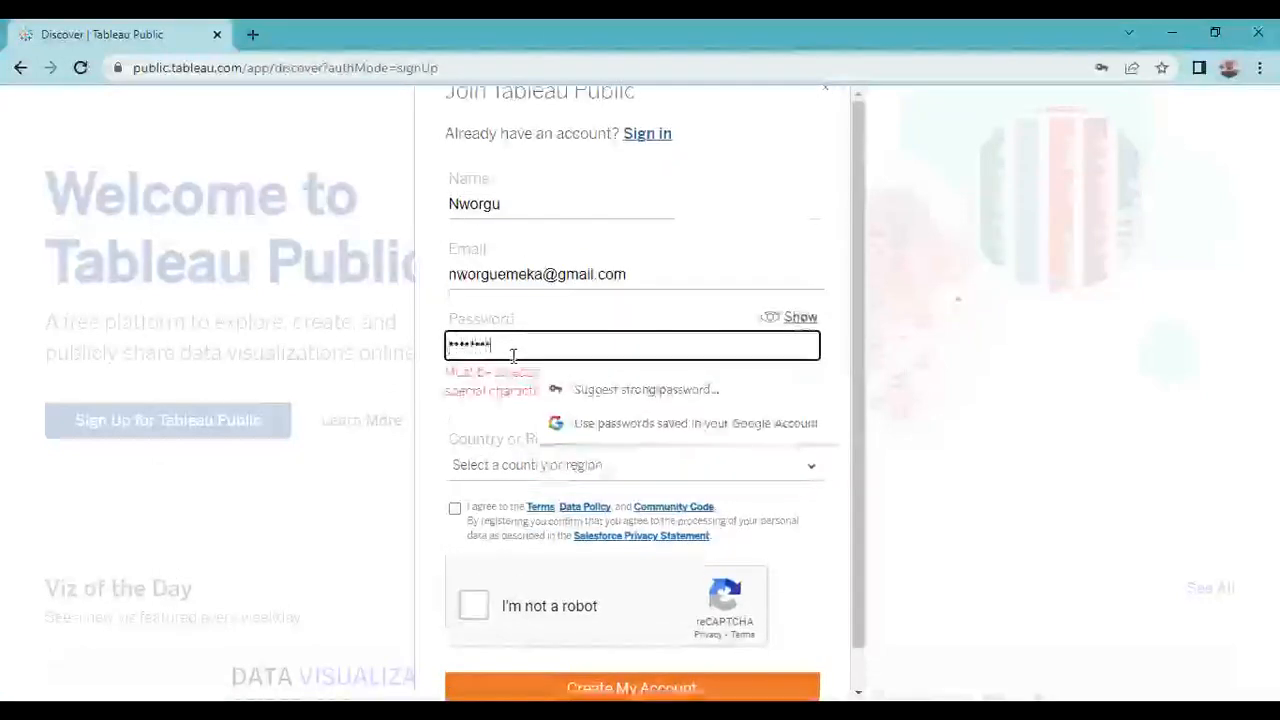
- Select Nigeria as the country or region
{"action": "left_click", "coordinate": [808, 467]}
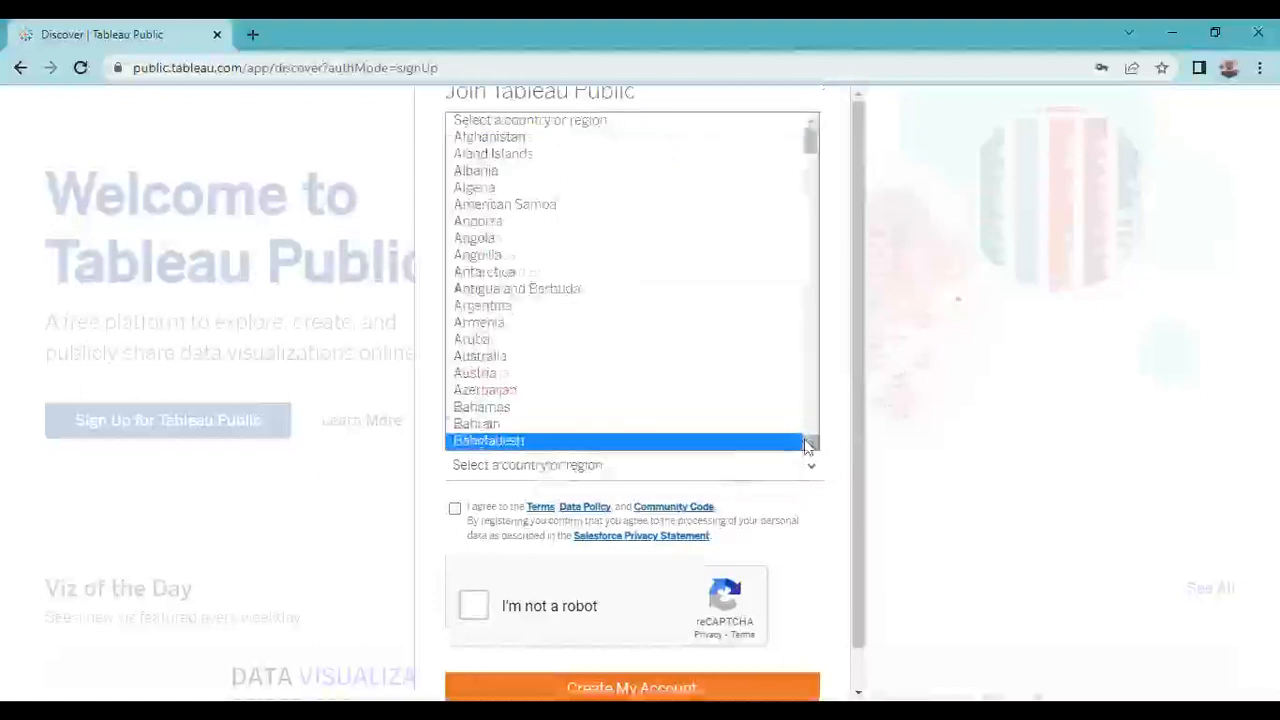
{"action": "left_click", "coordinate": [809, 444]}
{"action": "scroll", "coordinate": [809, 444], "scroll_direction": "down", "scroll_amount": 3}
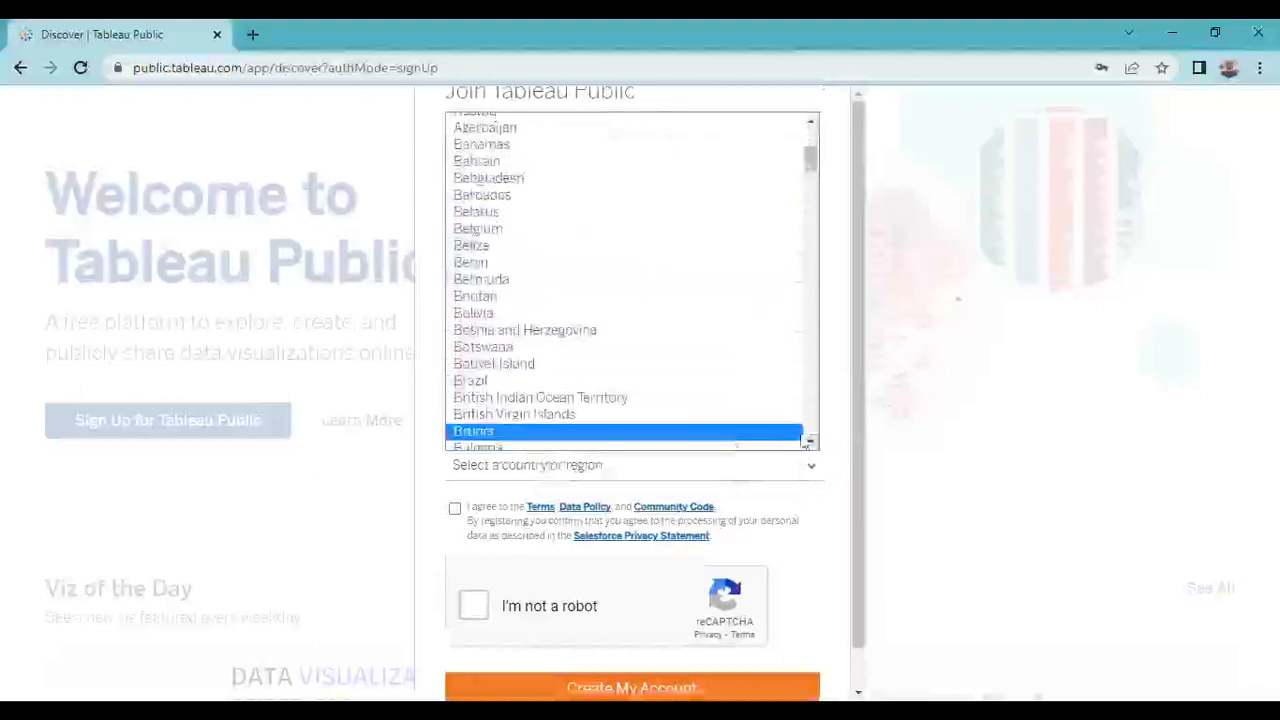
{"action": "scroll", "coordinate": [818, 450], "scroll_direction": "down", "scroll_amount": 12}
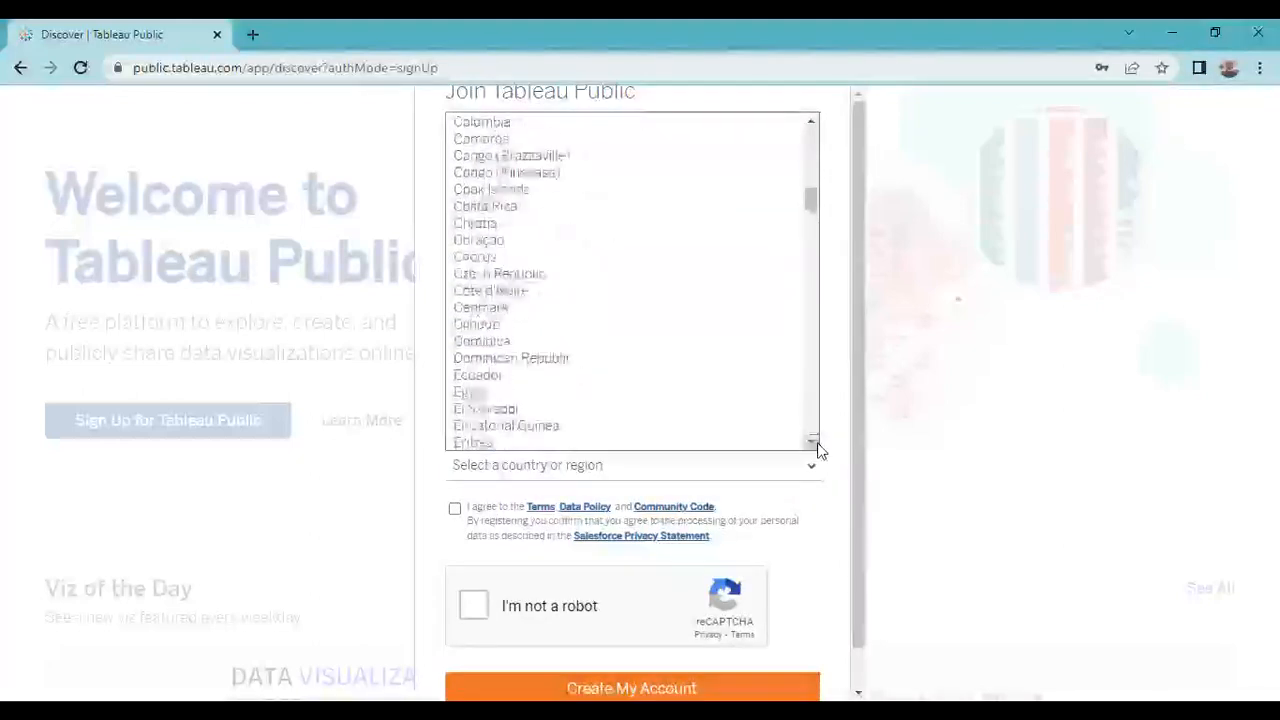
{"action": "scroll", "coordinate": [818, 450], "scroll_direction": "down", "scroll_amount": 14}
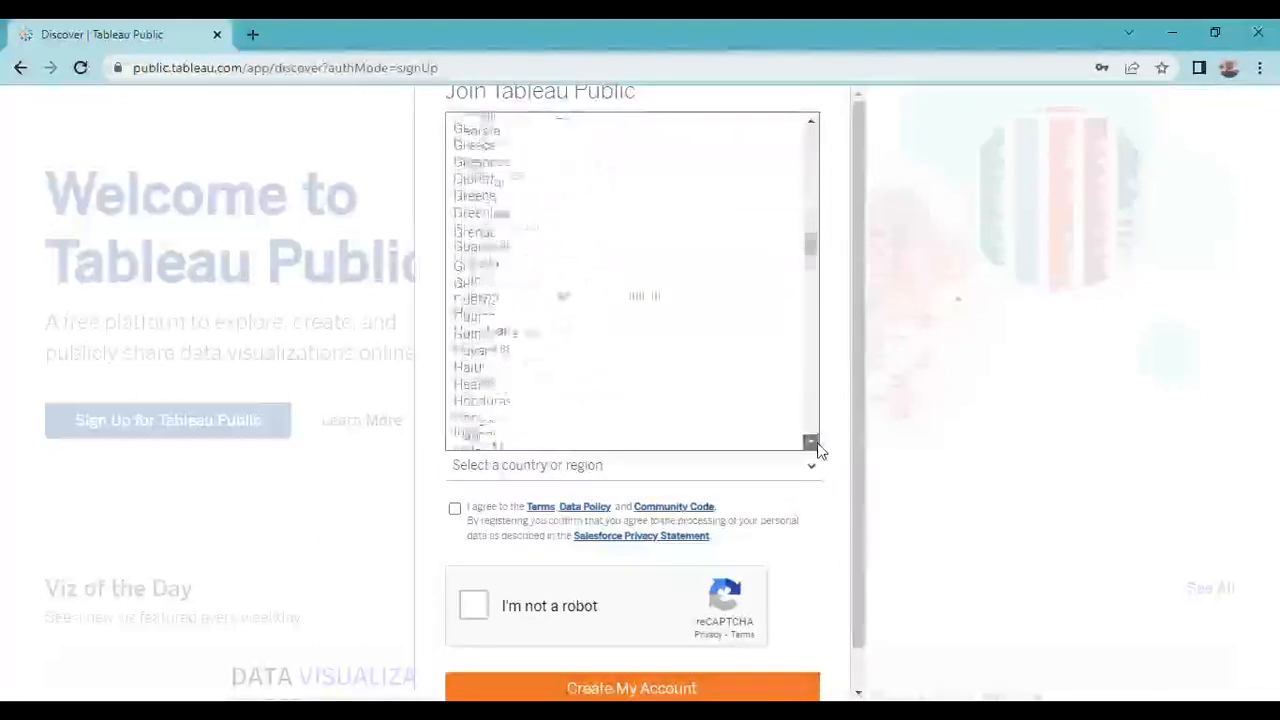
{"action": "scroll", "coordinate": [818, 450], "scroll_direction": "down", "scroll_amount": 10}
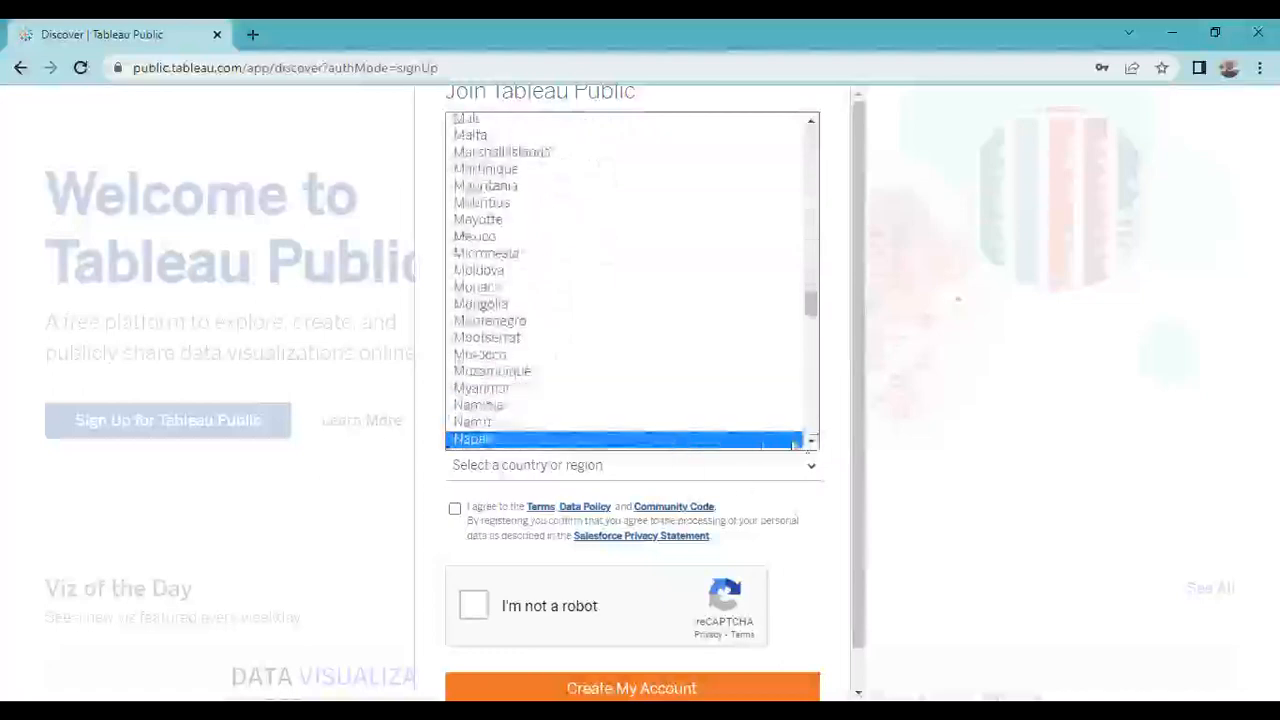
{"action": "scroll", "coordinate": [811, 447], "scroll_direction": "down", "scroll_amount": 7}
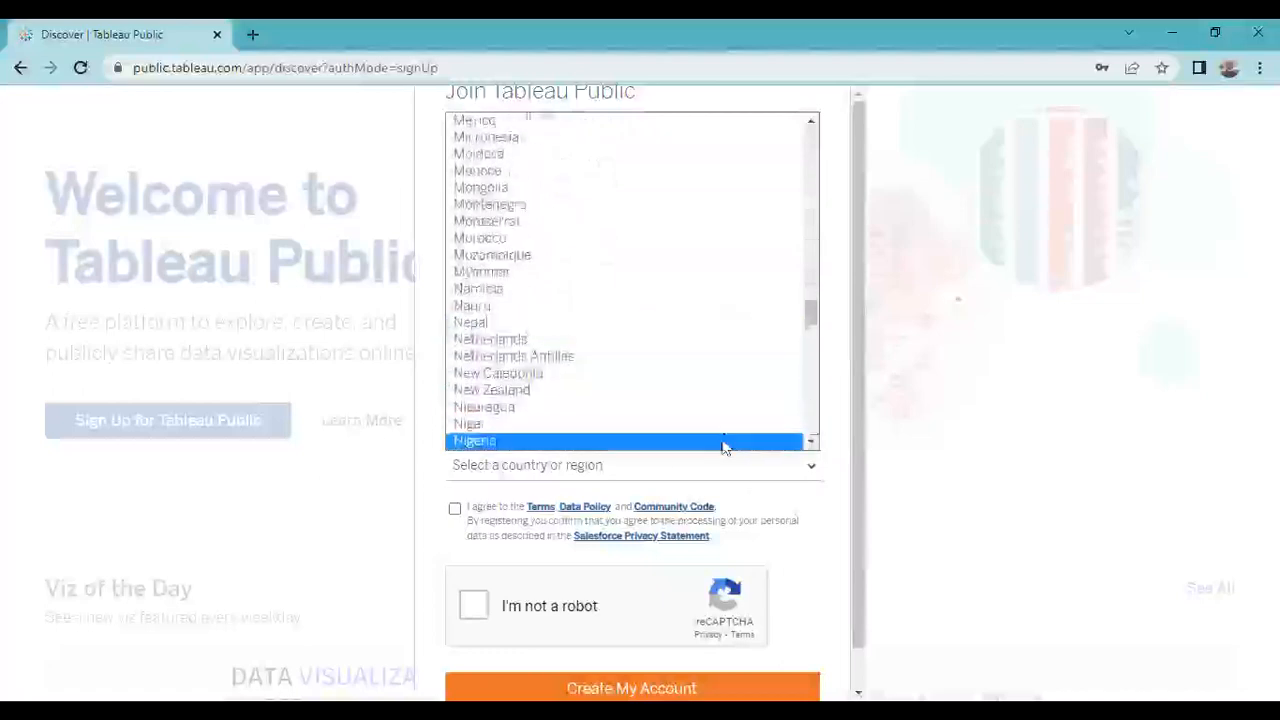
{"action": "left_click", "coordinate": [724, 442]}
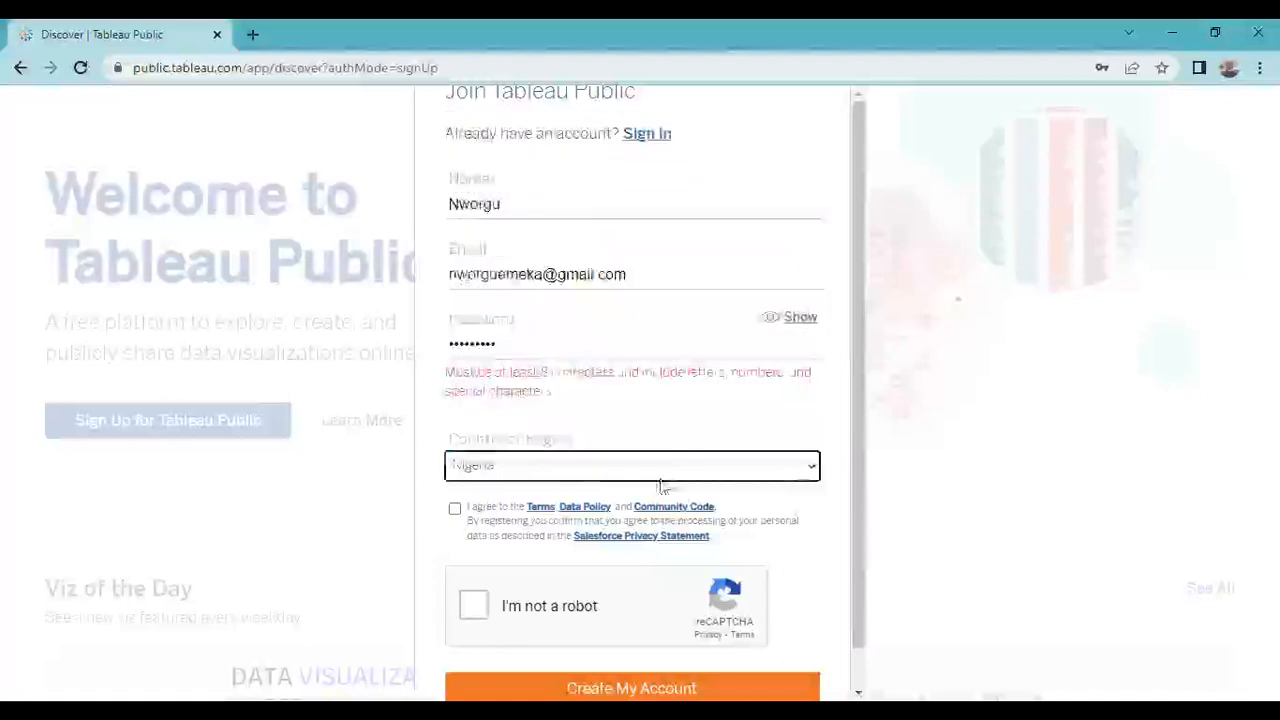
- Agree to the terms and tick the reCAPTCHA checkbox
{"action": "left_click", "coordinate": [455, 511]}
{"action": "left_click", "coordinate": [480, 610]}
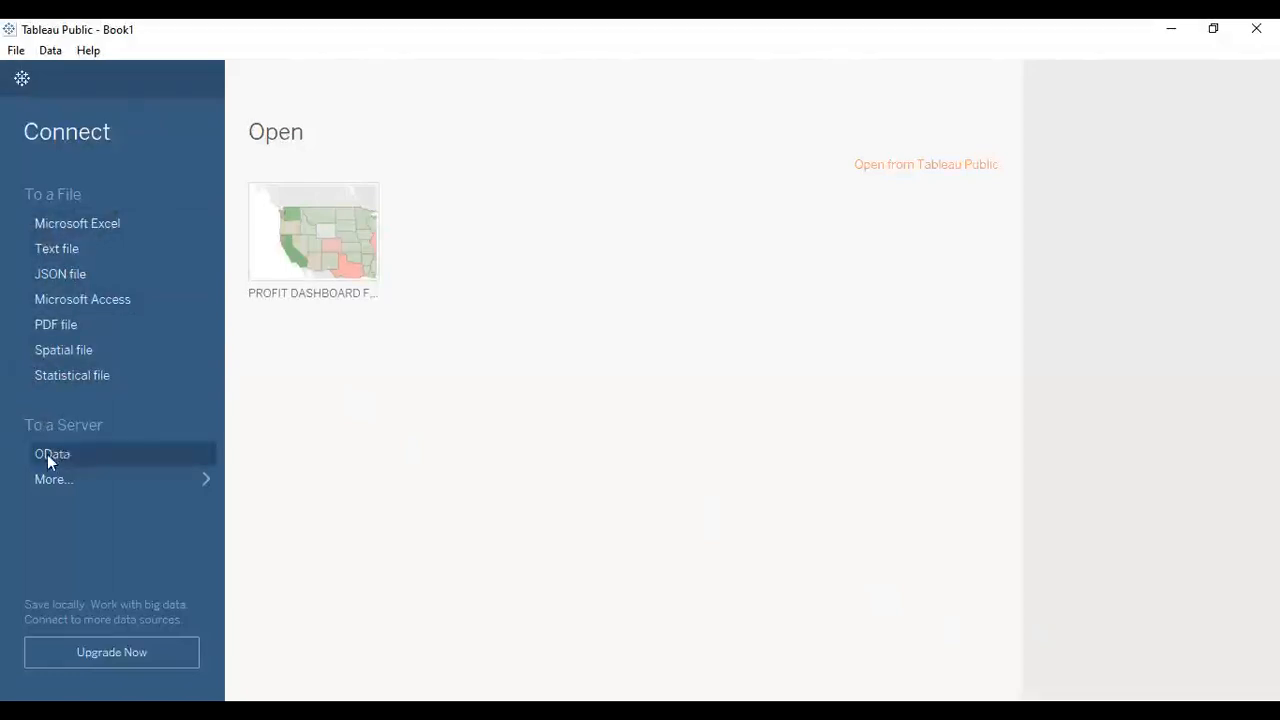
- Connect to the Winner-superstore Excel workbook and turn on Data Interpreter to clean it
{"action": "left_click", "coordinate": [201, 478]}
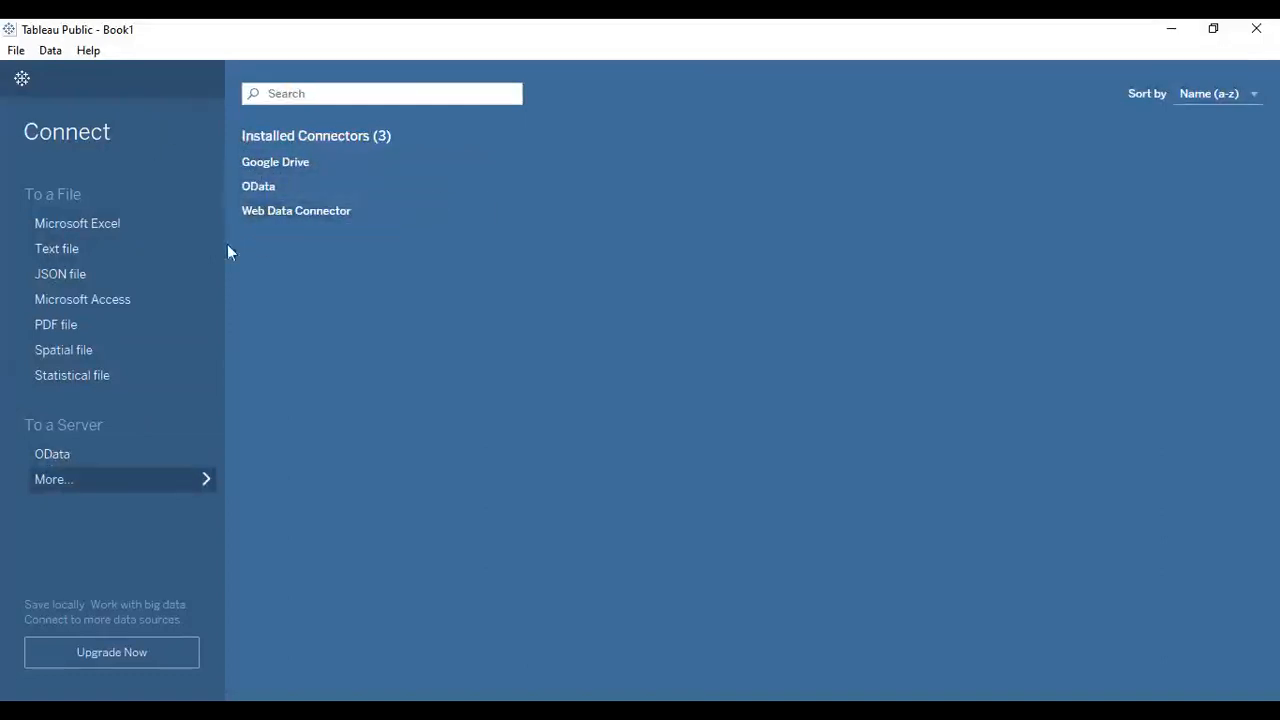
{"action": "left_click", "coordinate": [184, 477]}
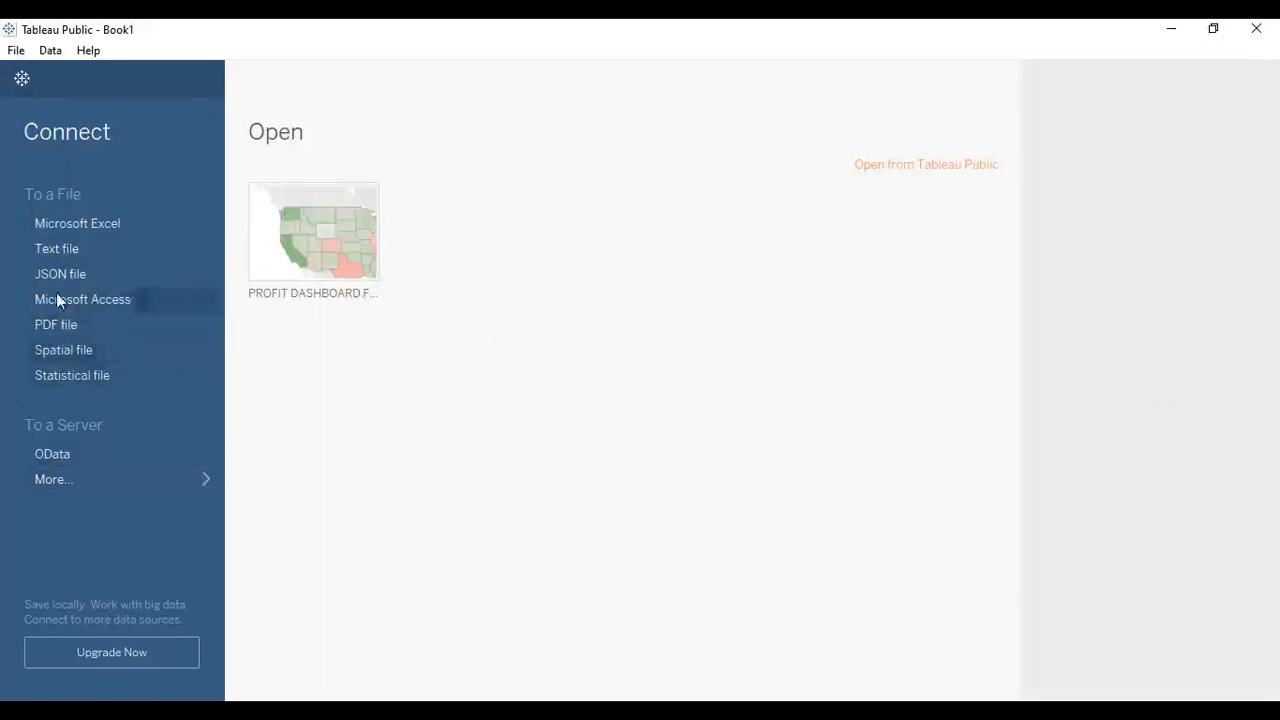
{"action": "left_click", "coordinate": [67, 224]}
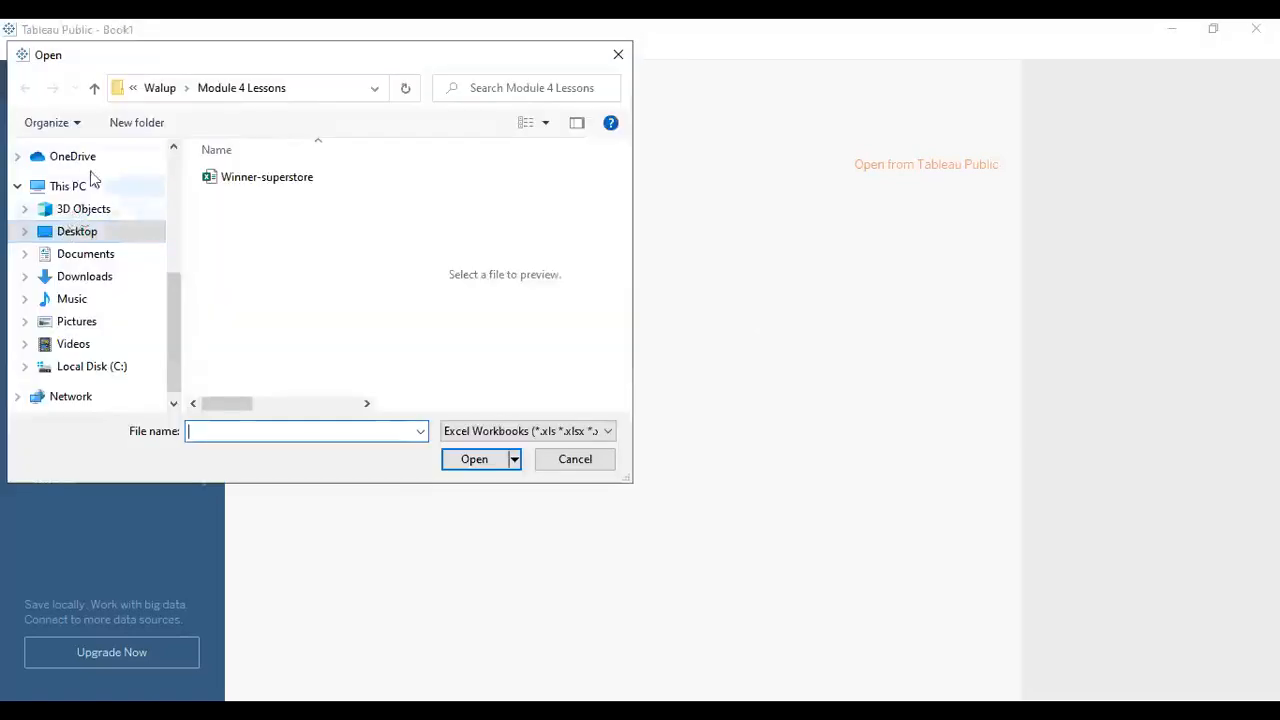
{"action": "left_click_drag", "start_coordinate": [180, 287], "coordinate": [170, 262]}
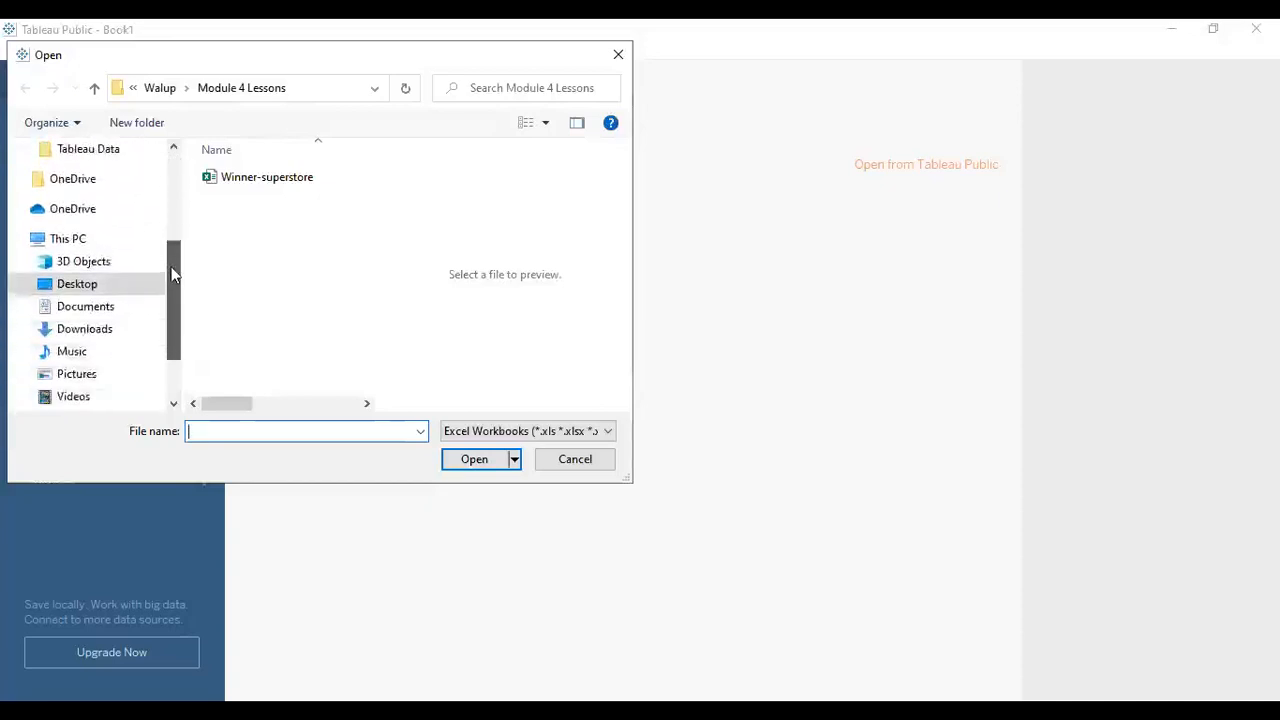
{"action": "left_click", "coordinate": [245, 182]}
{"action": "left_click", "coordinate": [474, 459]}
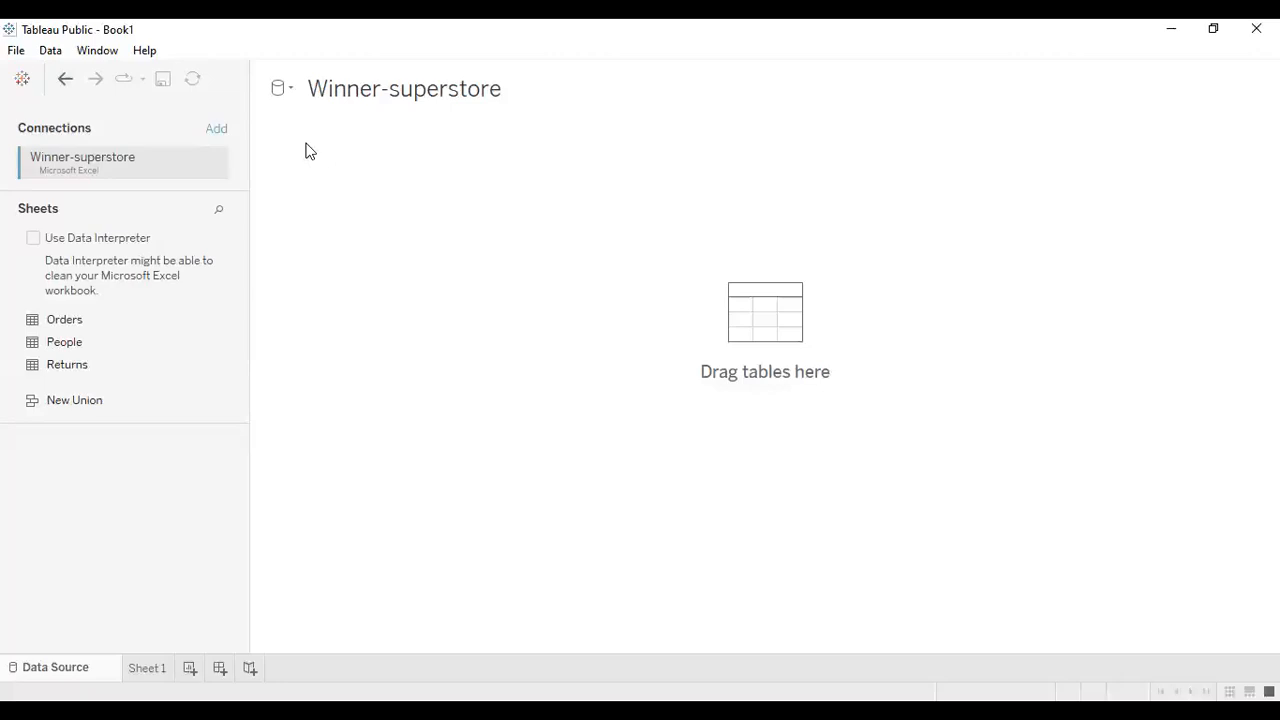
{"action": "left_click", "coordinate": [34, 239]}
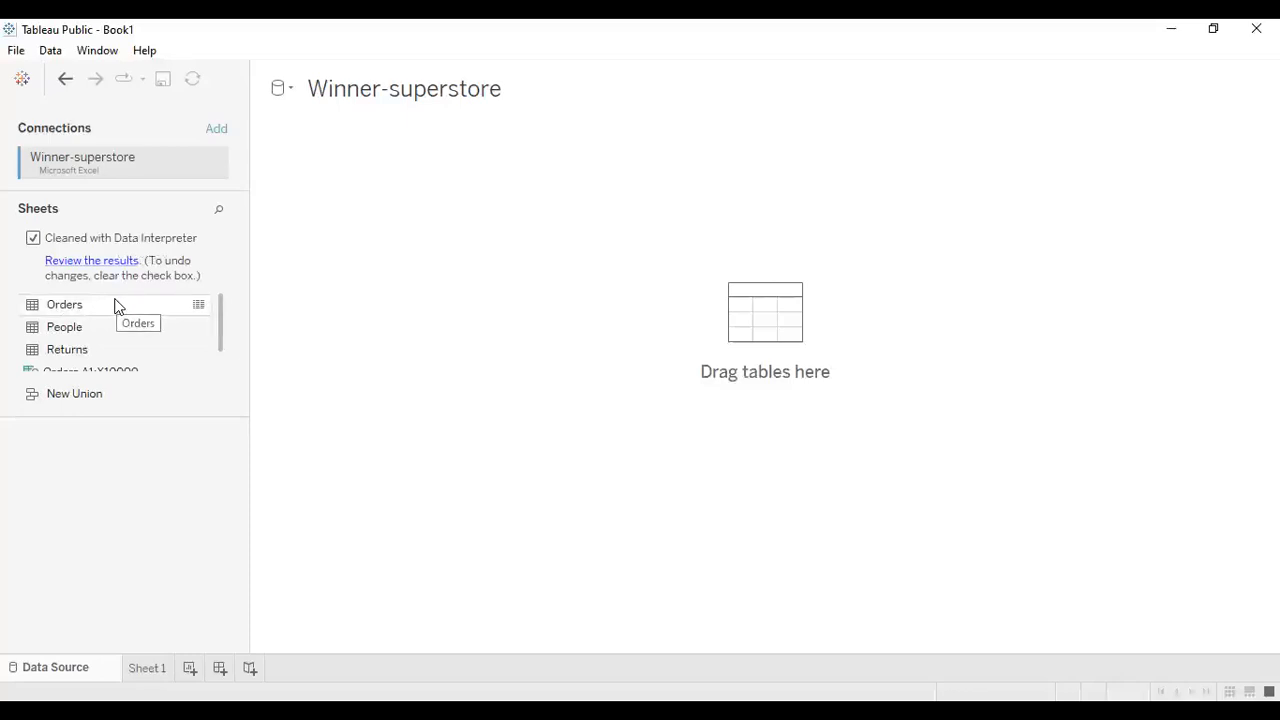
- Preview the data in the Orders and People tables
{"action": "left_click", "coordinate": [198, 306]}
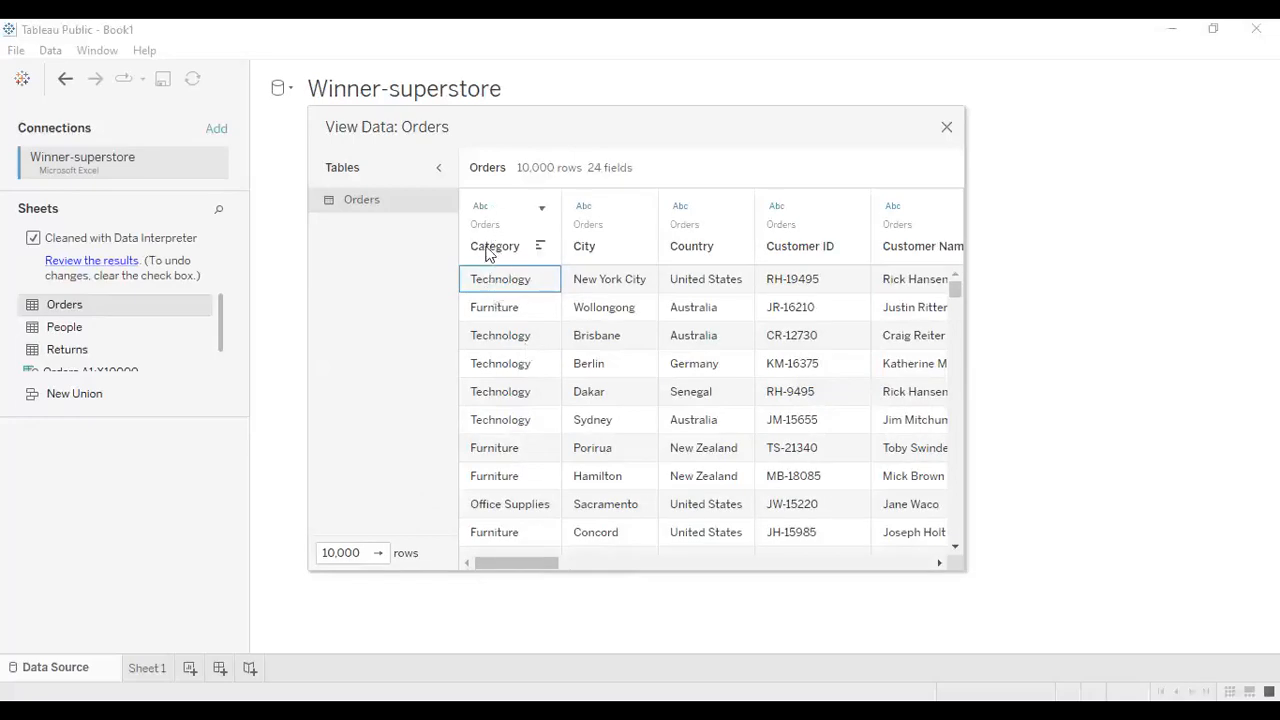
{"action": "left_click", "coordinate": [558, 565]}
{"action": "left_click_drag", "start_coordinate": [558, 565], "coordinate": [849, 572]}
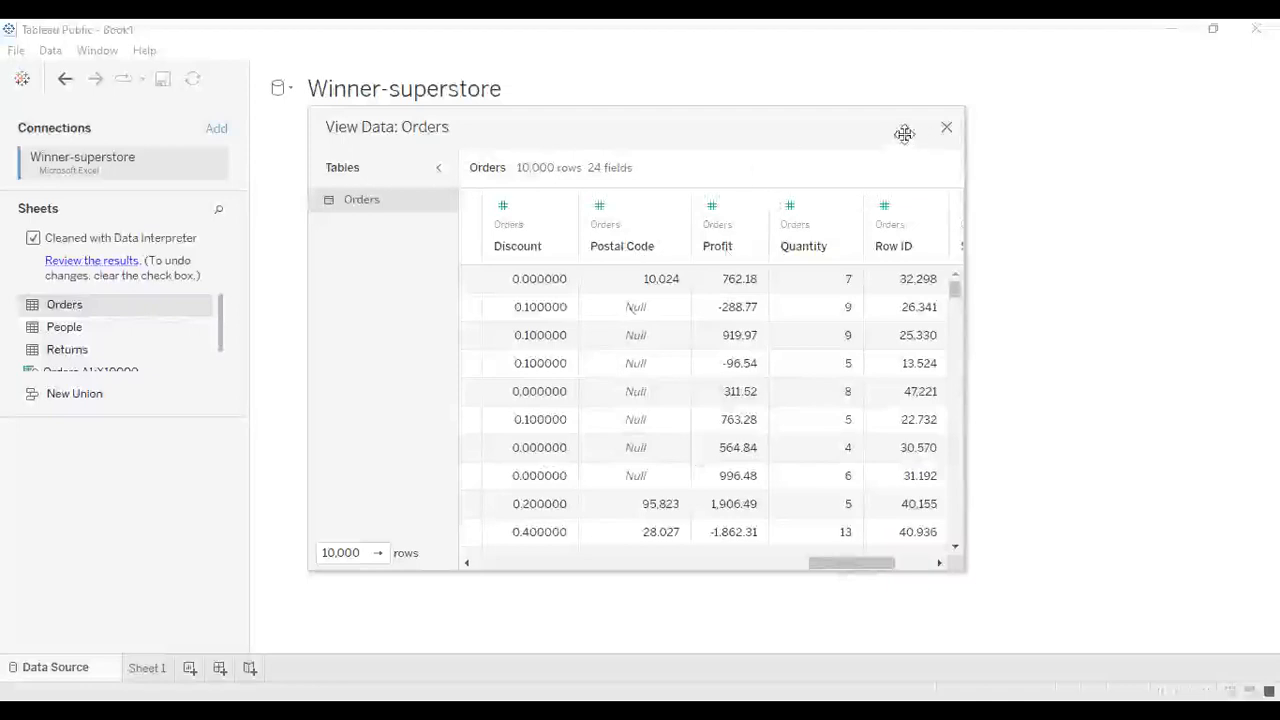
{"action": "left_click", "coordinate": [946, 127]}
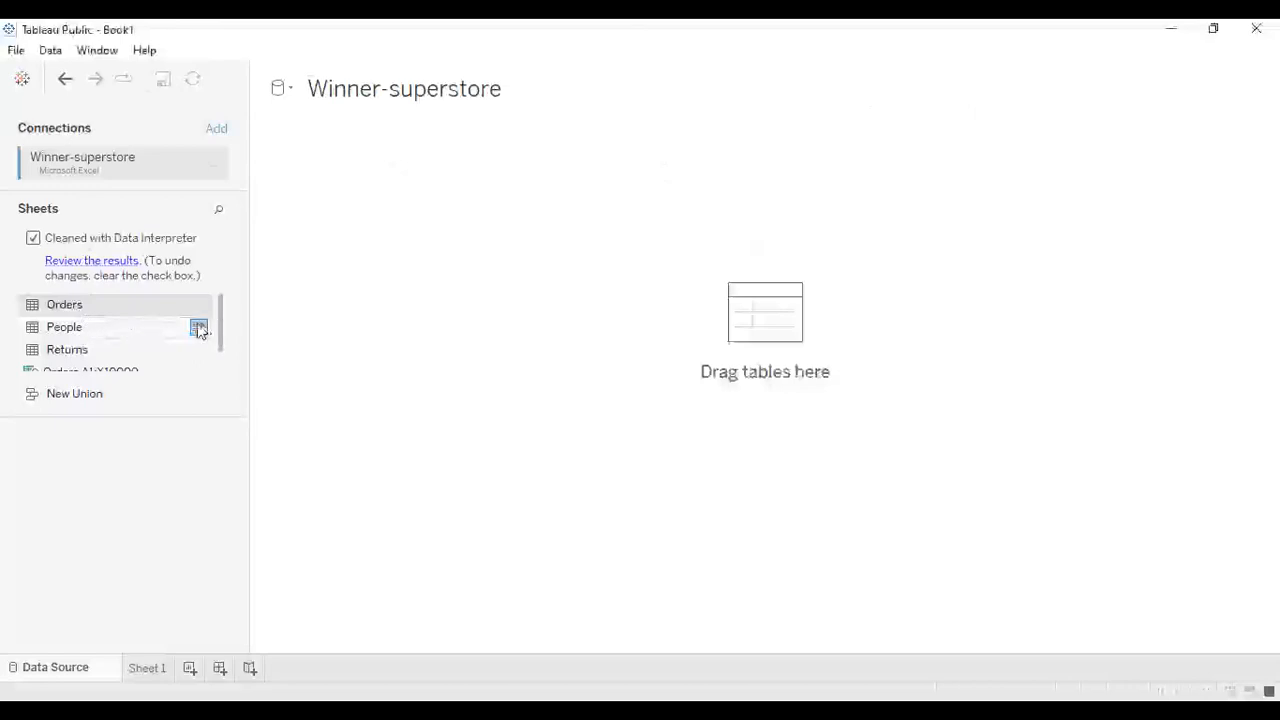
{"action": "left_click", "coordinate": [198, 329]}
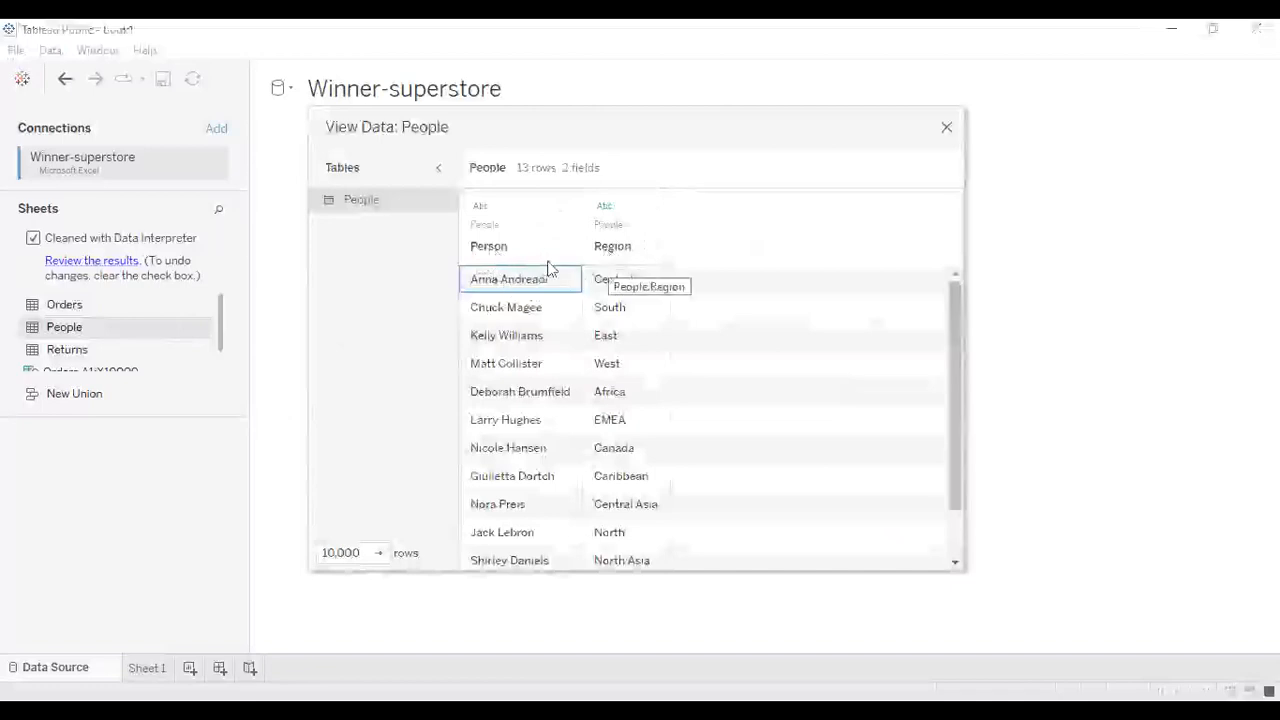
{"action": "left_click", "coordinate": [944, 132]}
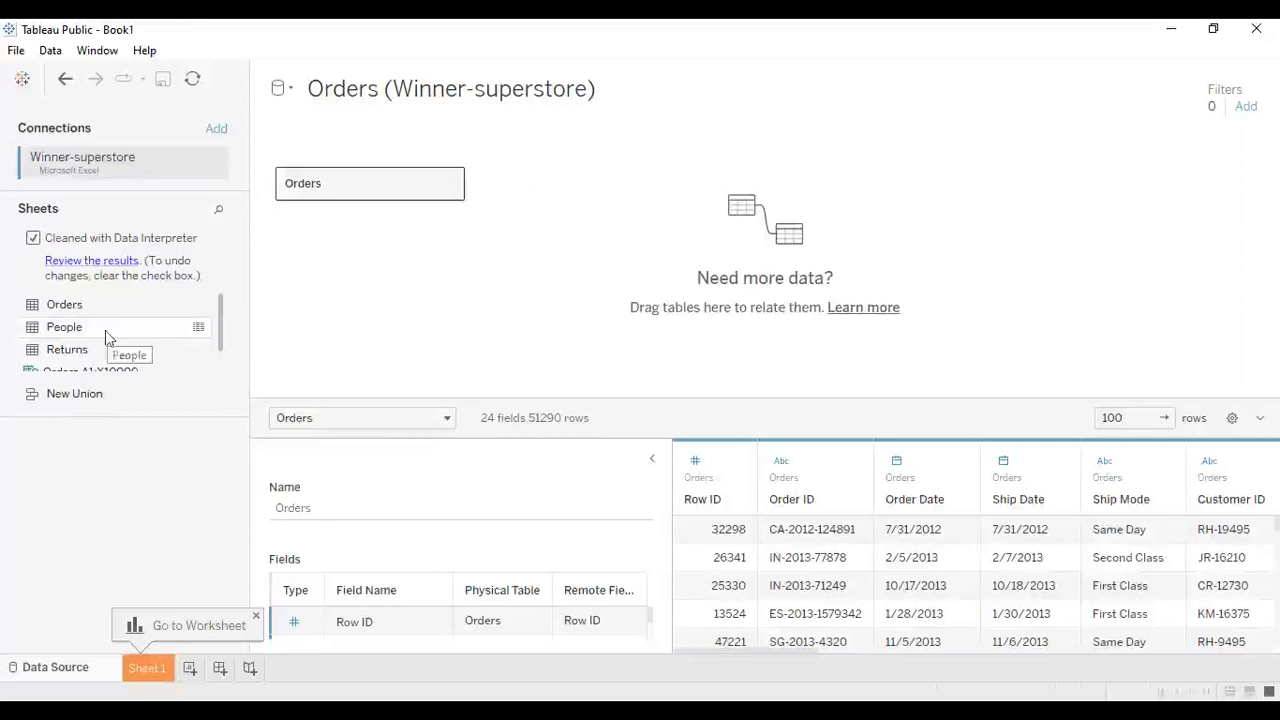
- Add the People and Returns tables to the canvas, relating each to Orders
{"action": "left_click_drag", "start_coordinate": [105, 328], "coordinate": [583, 185]}
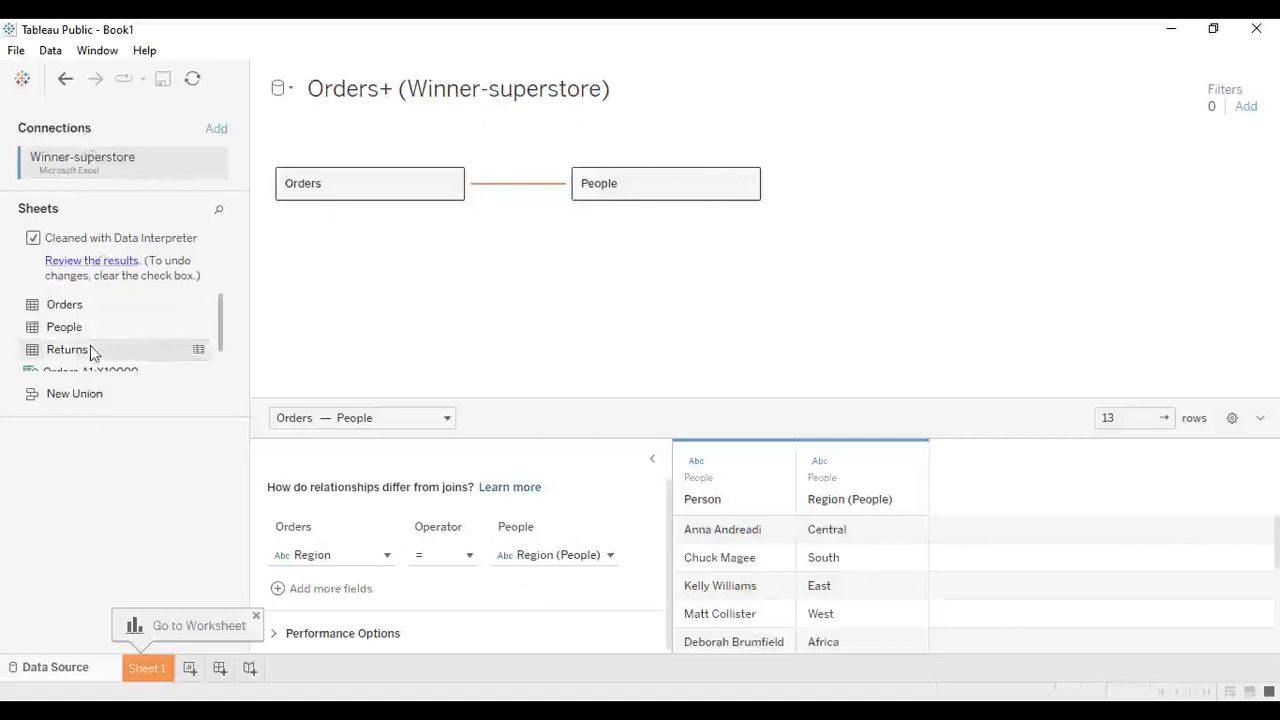
{"action": "left_click_drag", "start_coordinate": [90, 352], "coordinate": [583, 265]}
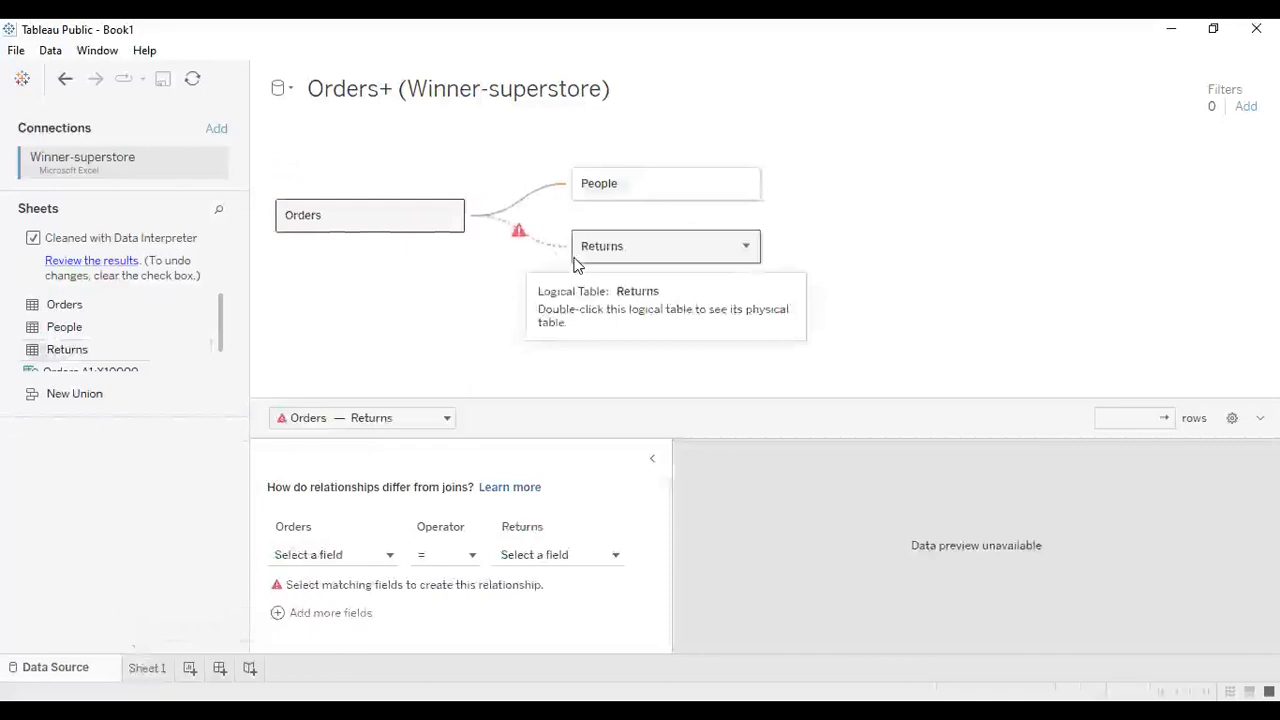
- Relate Orders to Returns by matching the Order ID field in both tables
{"action": "mouse_move", "coordinate": [509, 227]}
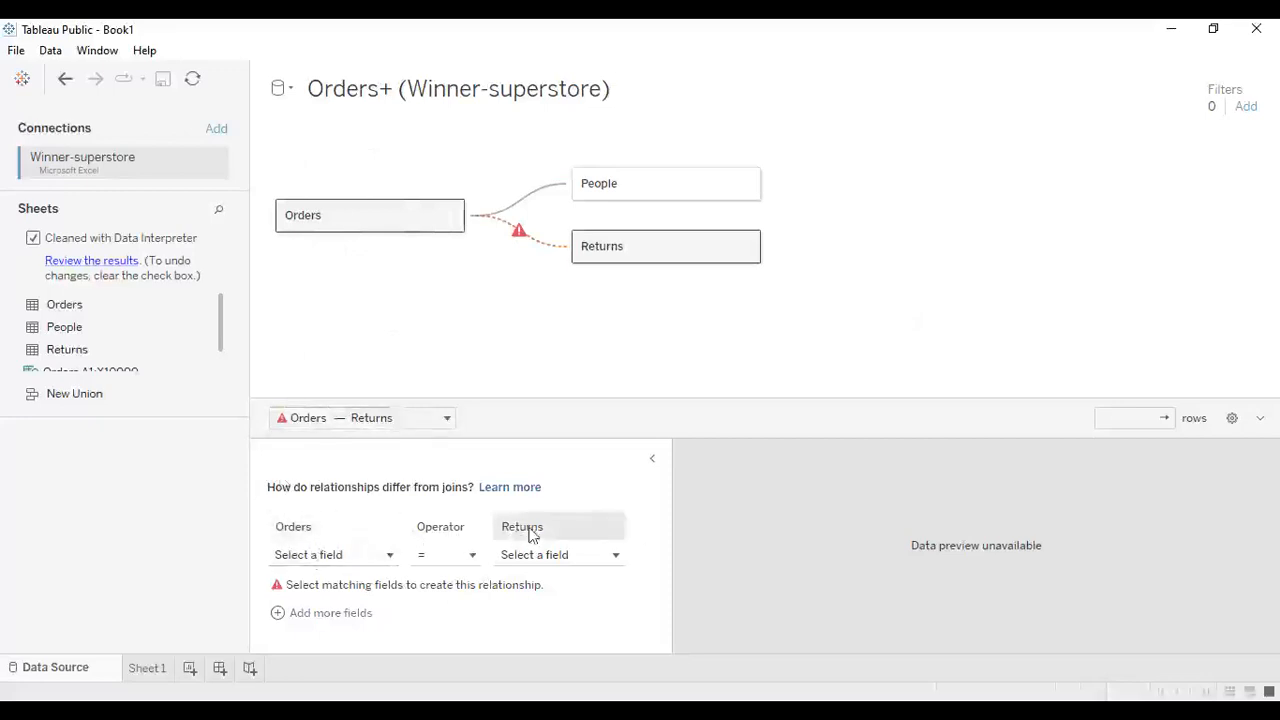
{"action": "left_click", "coordinate": [386, 554]}
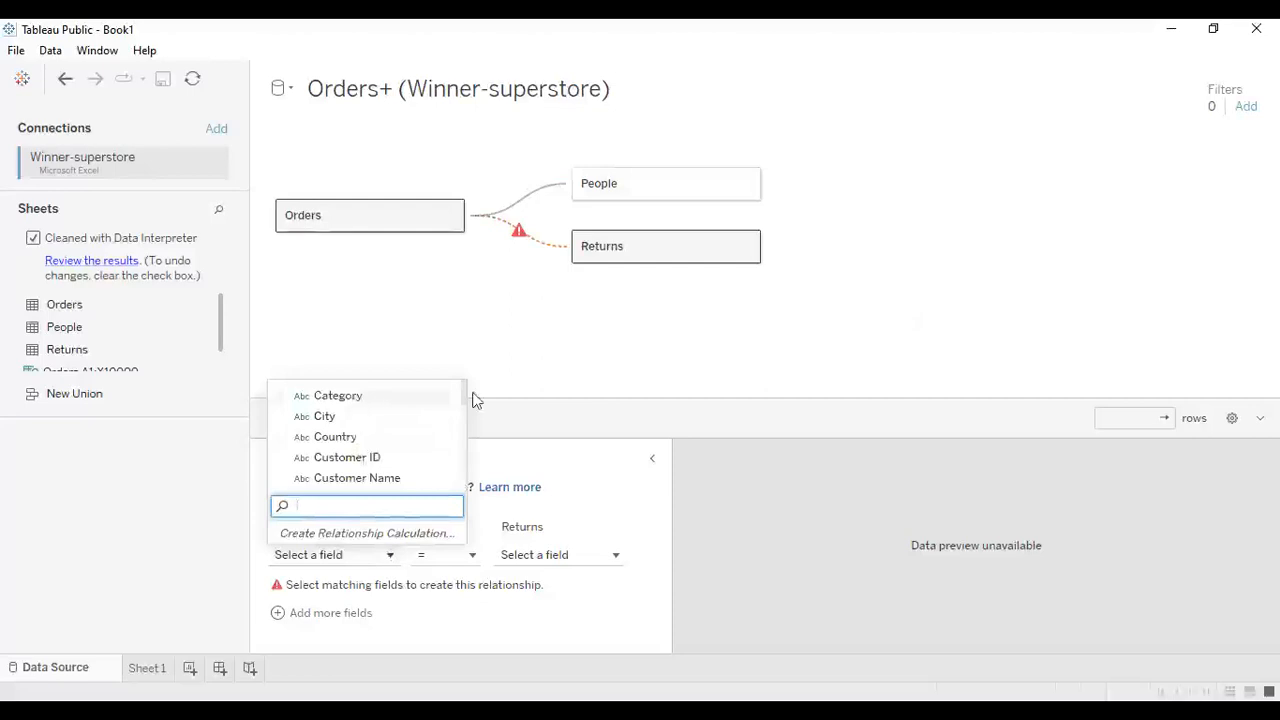
{"action": "left_click_drag", "start_coordinate": [460, 390], "coordinate": [462, 416]}
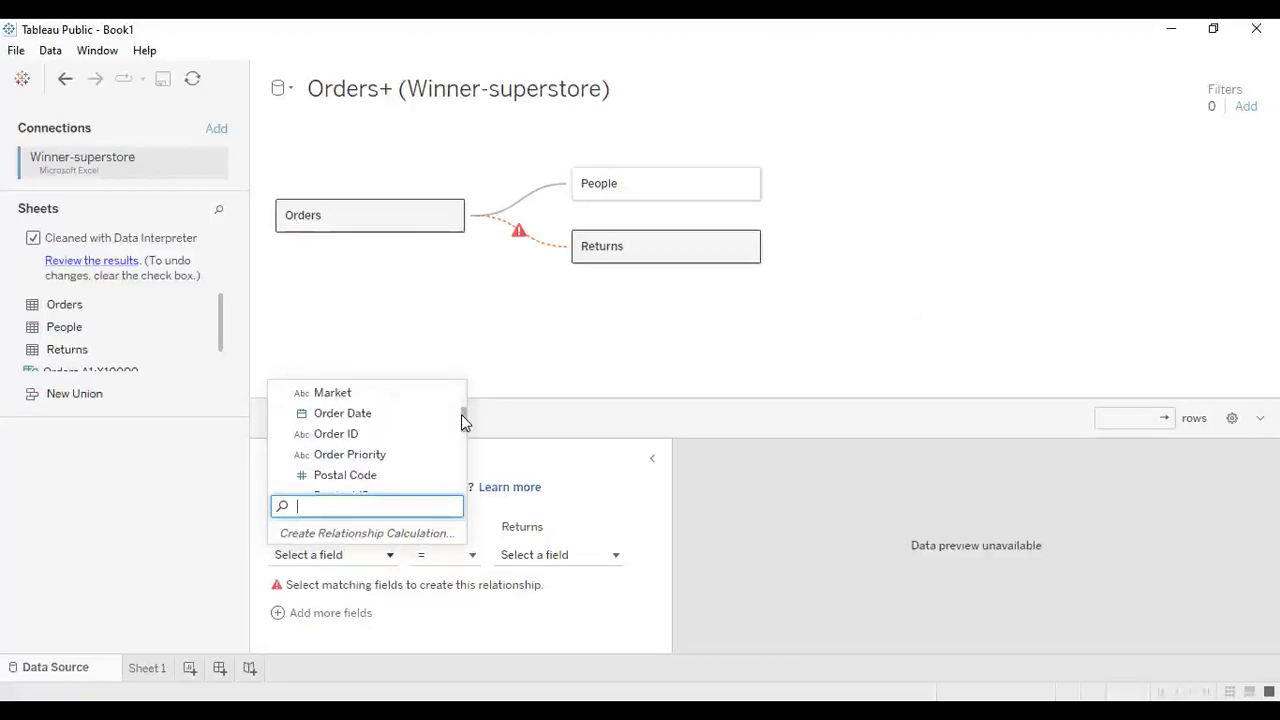
{"action": "mouse_move", "coordinate": [461, 414]}
{"action": "left_mouse_down"}
{"action": "mouse_move", "coordinate": [468, 483]}
{"action": "mouse_move", "coordinate": [448, 407]}
{"action": "left_mouse_up"}
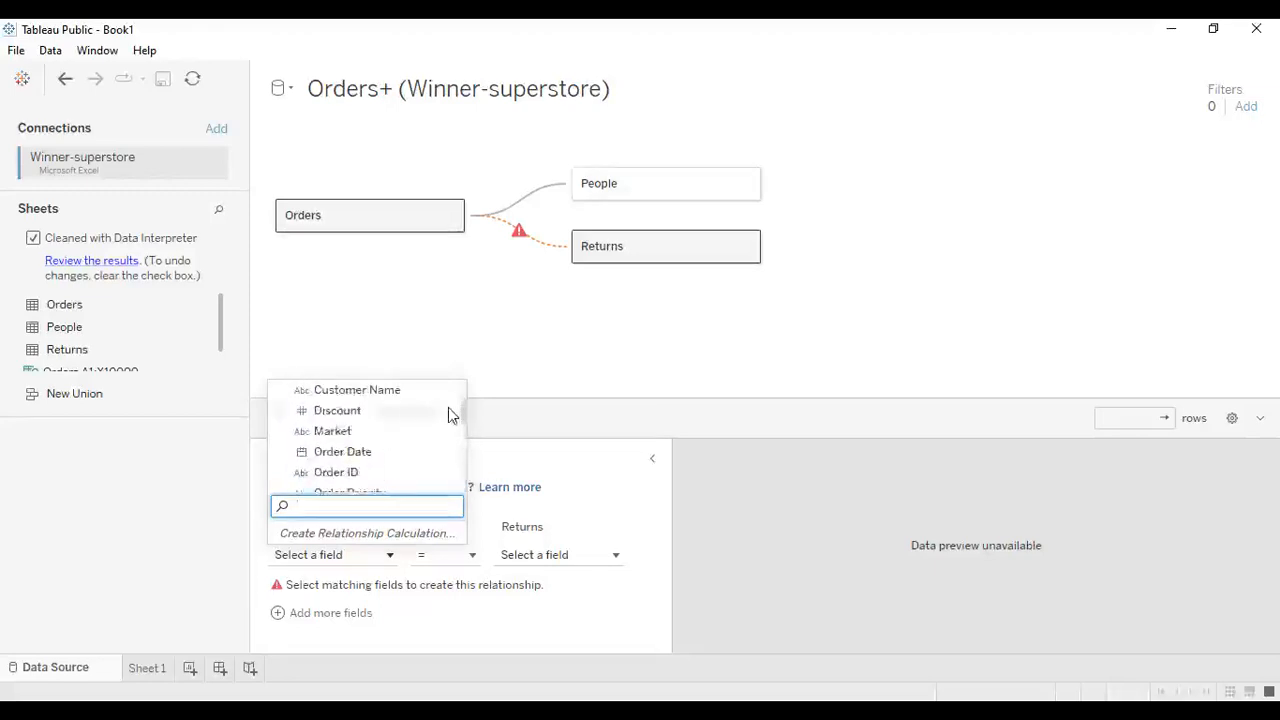
{"action": "left_click", "coordinate": [491, 378]}
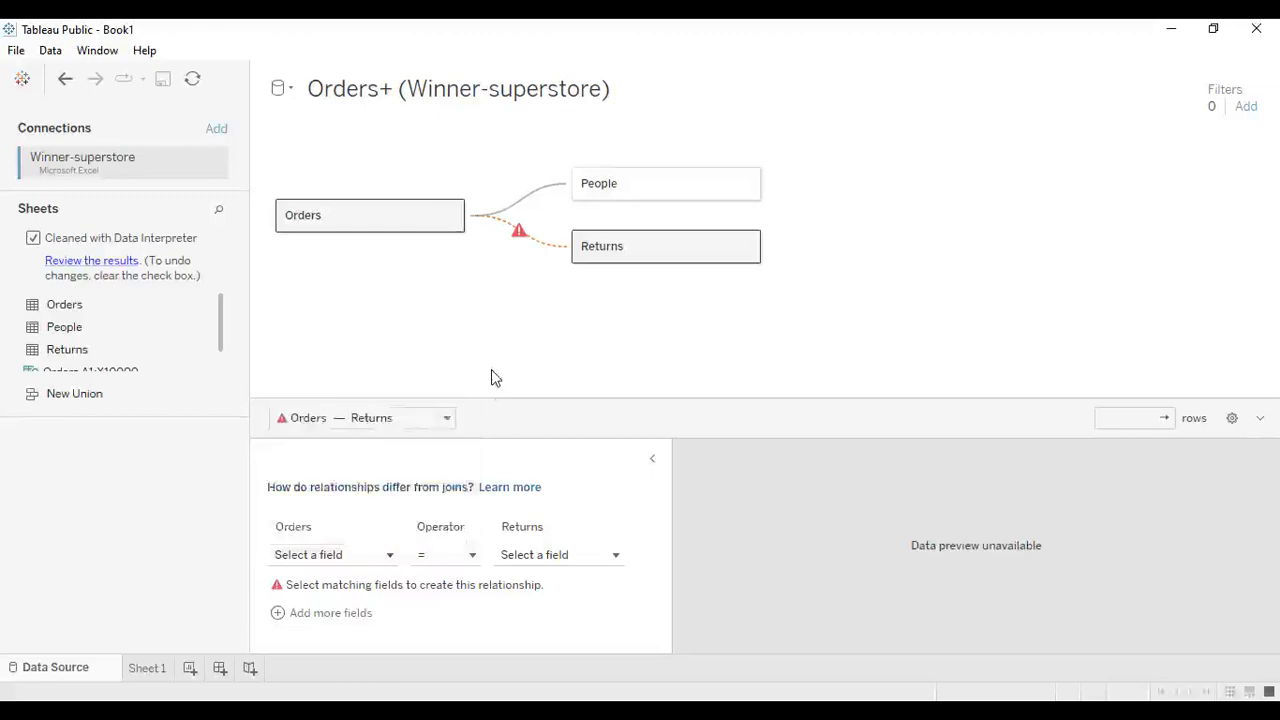
{"action": "left_click", "coordinate": [600, 556]}
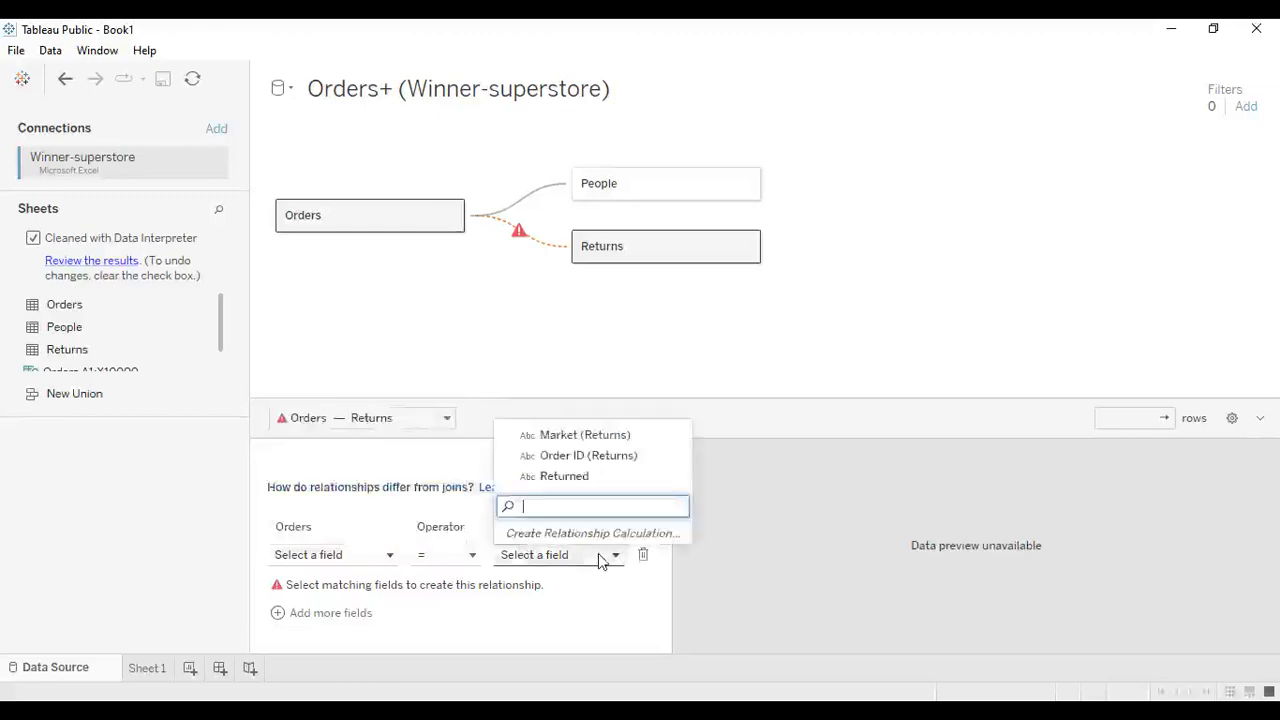
{"action": "left_click", "coordinate": [574, 458]}
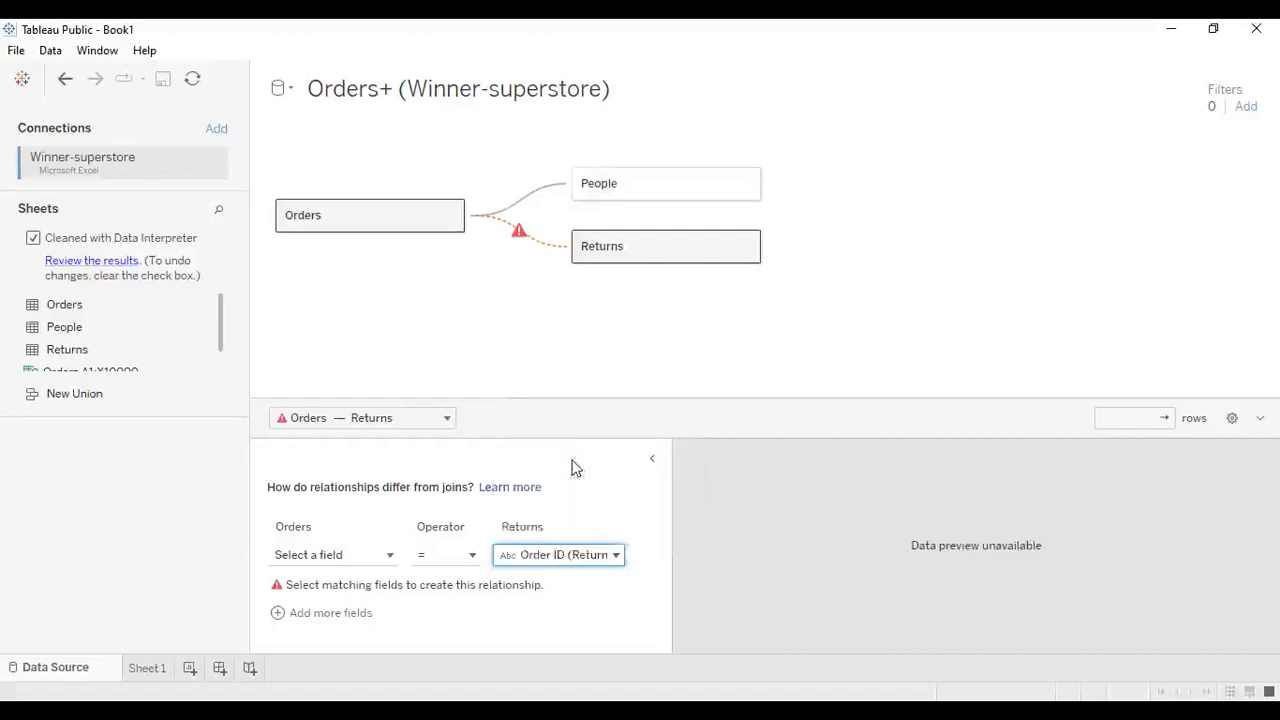
{"action": "left_click", "coordinate": [390, 556]}
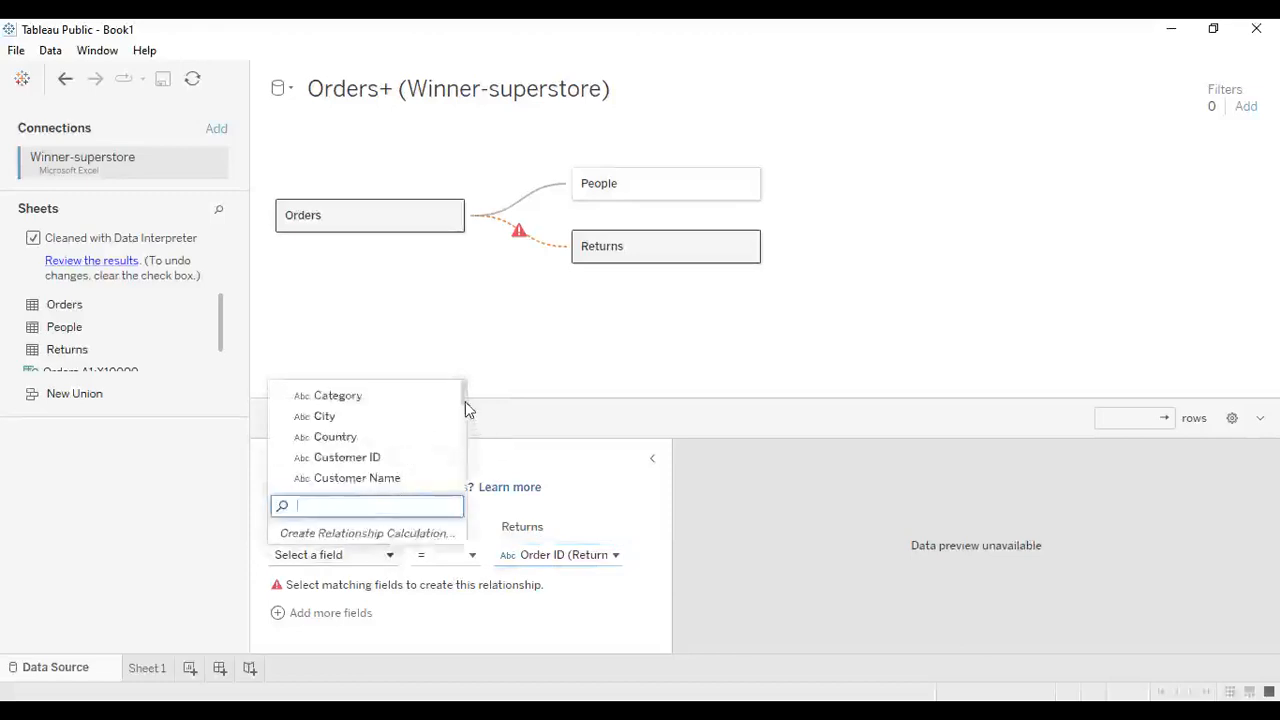
{"action": "scroll", "coordinate": [467, 422], "scroll_direction": "down", "scroll_amount": 3}
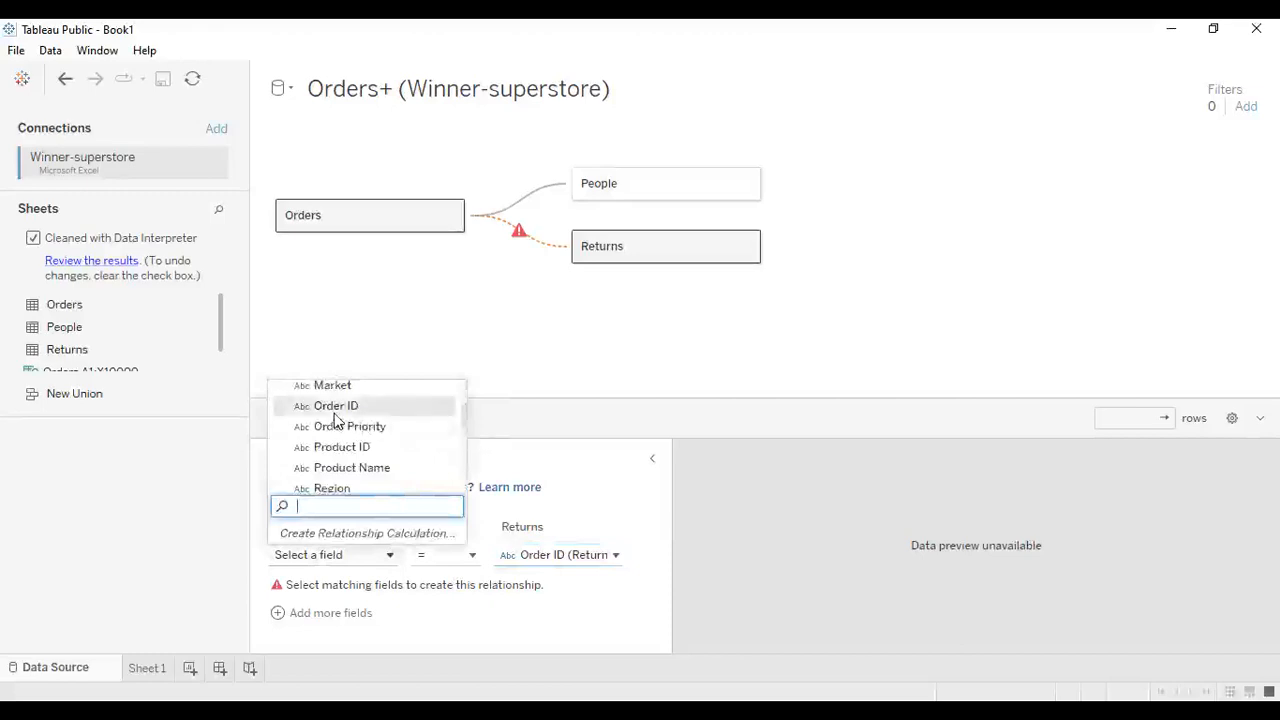
{"action": "left_click", "coordinate": [355, 409]}
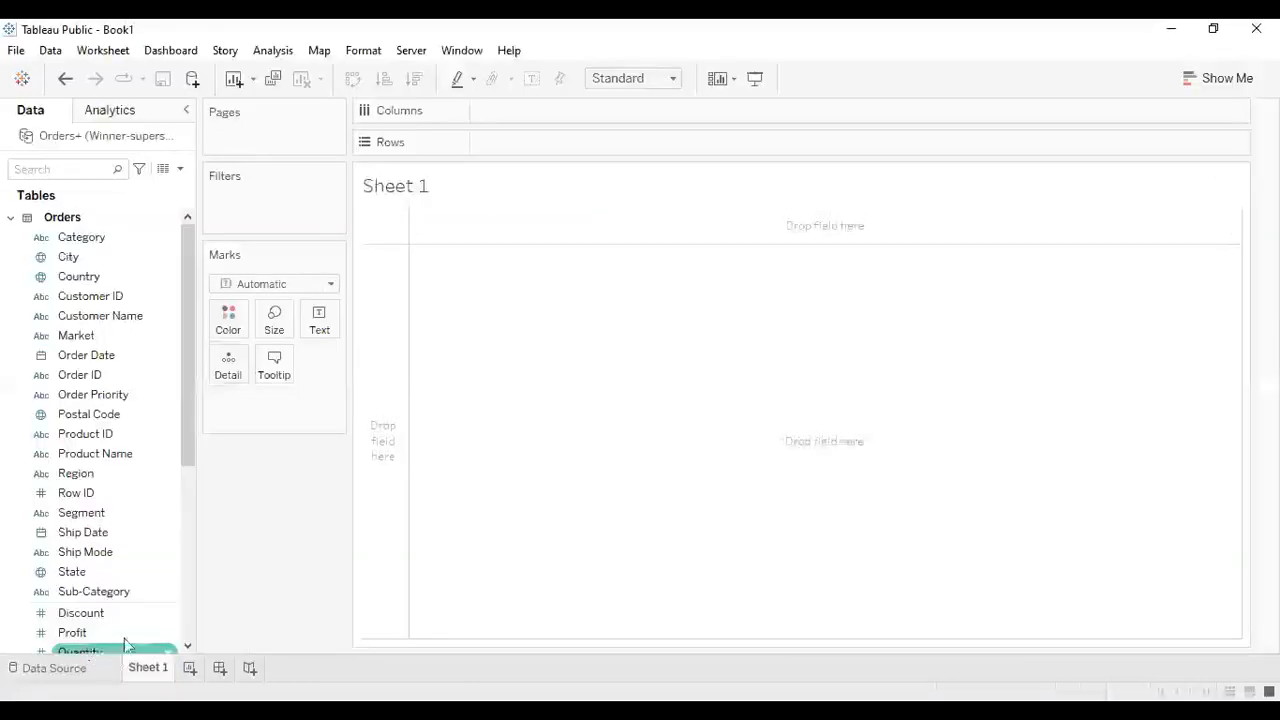
- Browse the fields of the Orders, People and Returns tables in the data pane
{"action": "left_click_drag", "start_coordinate": [186, 262], "coordinate": [170, 226]}
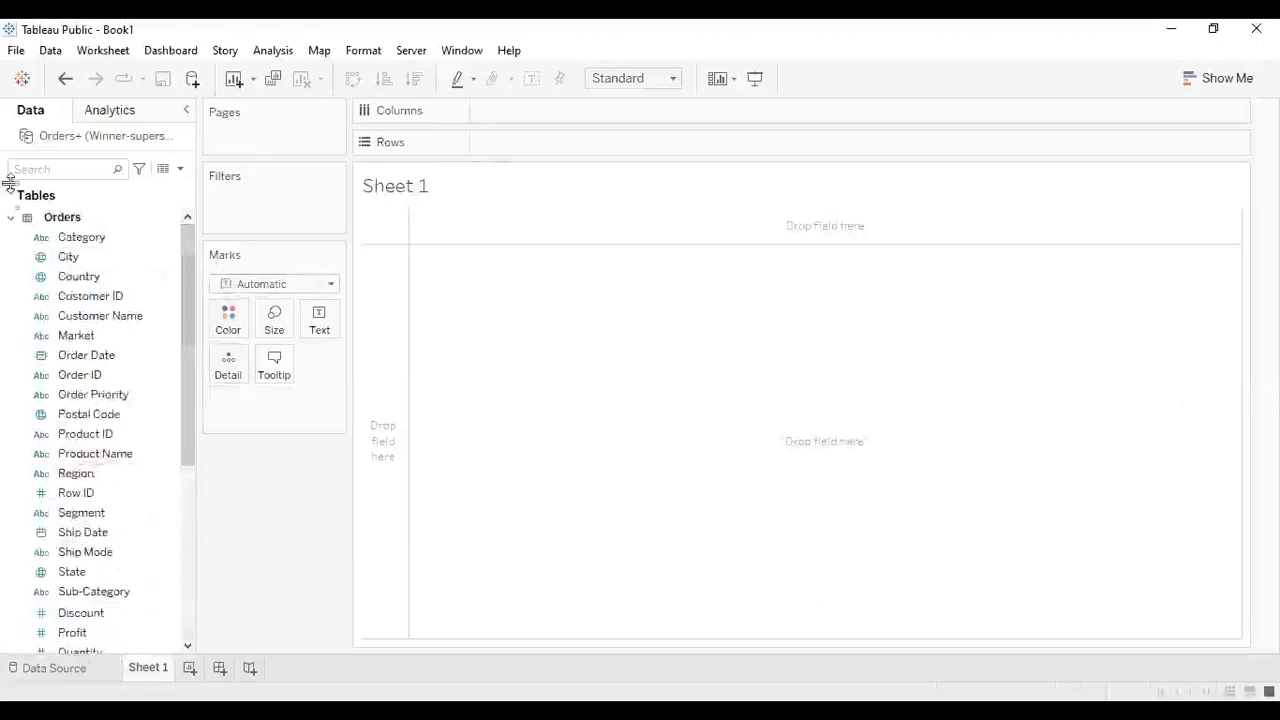
{"action": "left_click", "coordinate": [37, 243]}
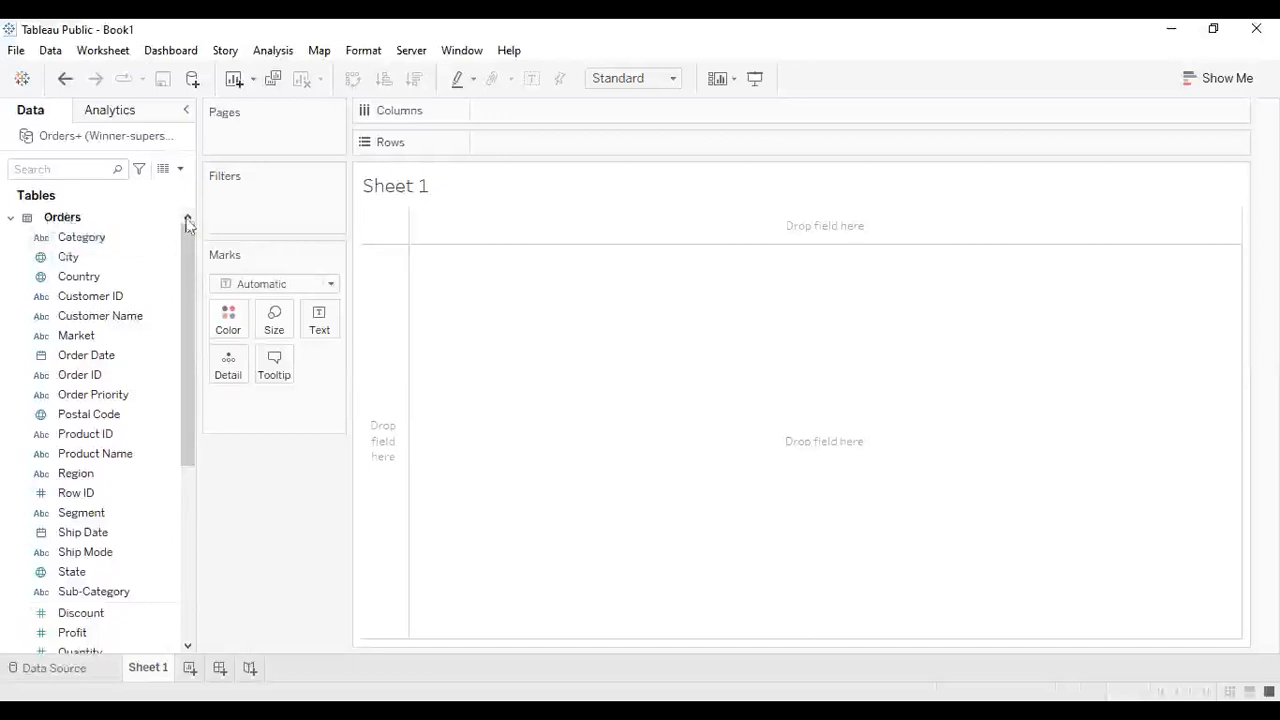
{"action": "left_click_drag", "start_coordinate": [185, 238], "coordinate": [187, 318]}
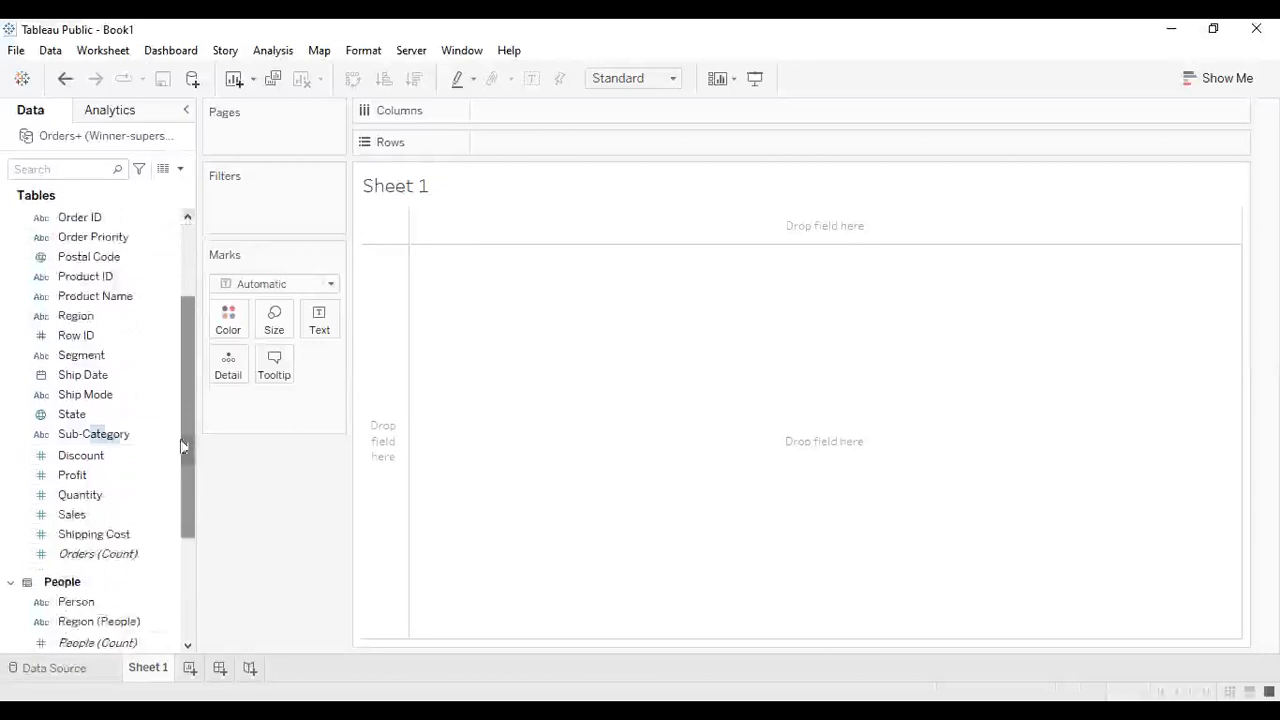
{"action": "left_click_drag", "start_coordinate": [180, 383], "coordinate": [165, 312]}
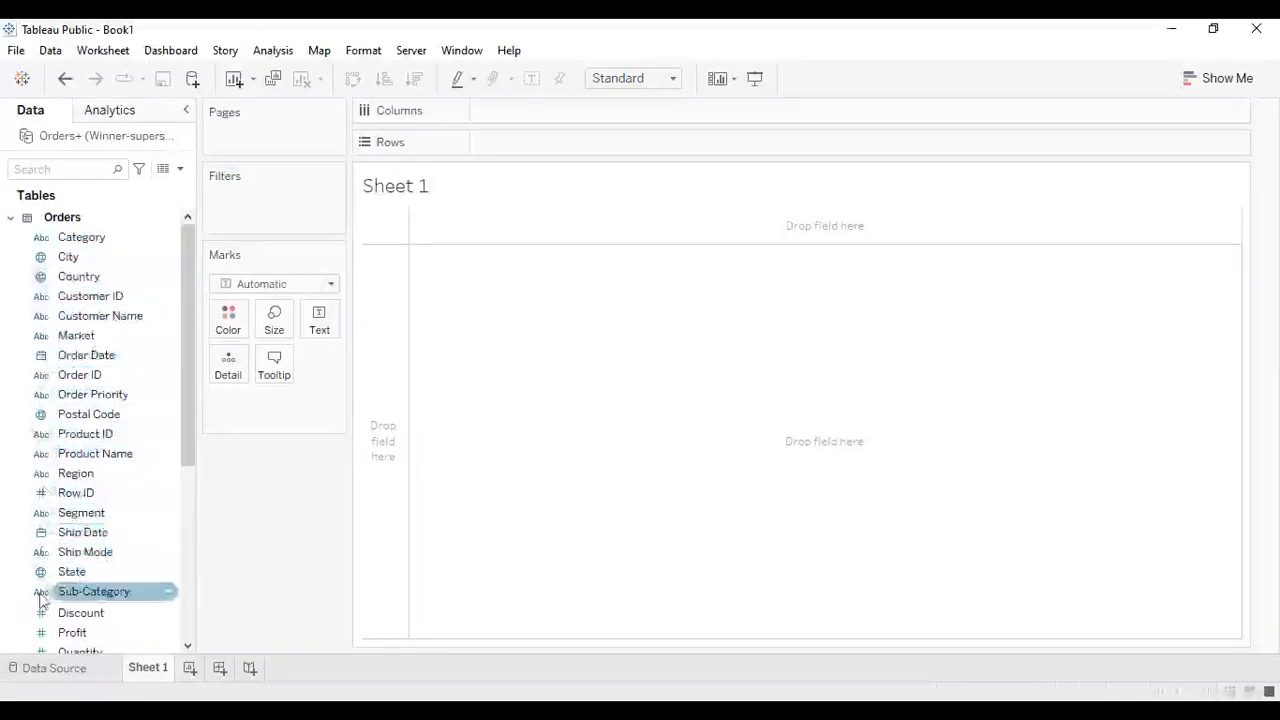
{"action": "left_click_drag", "start_coordinate": [186, 357], "coordinate": [182, 424]}
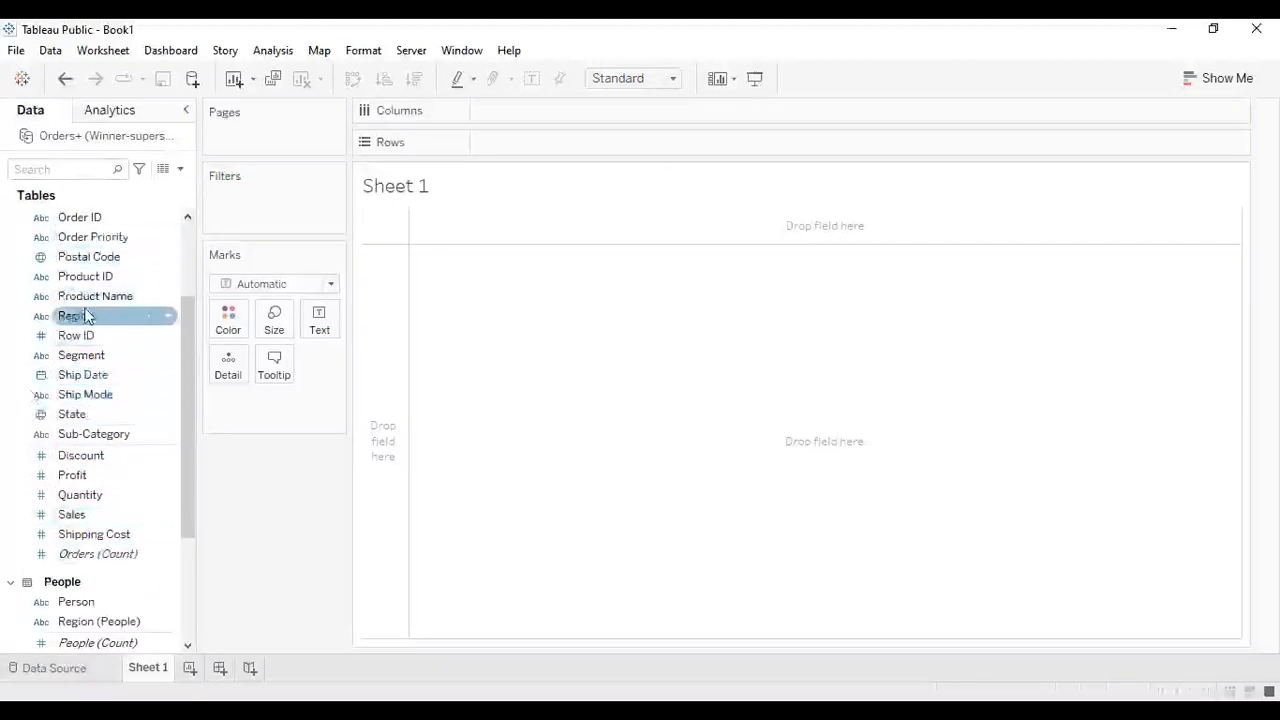
{"action": "scroll", "coordinate": [184, 334], "scroll_direction": "up", "scroll_amount": 4}
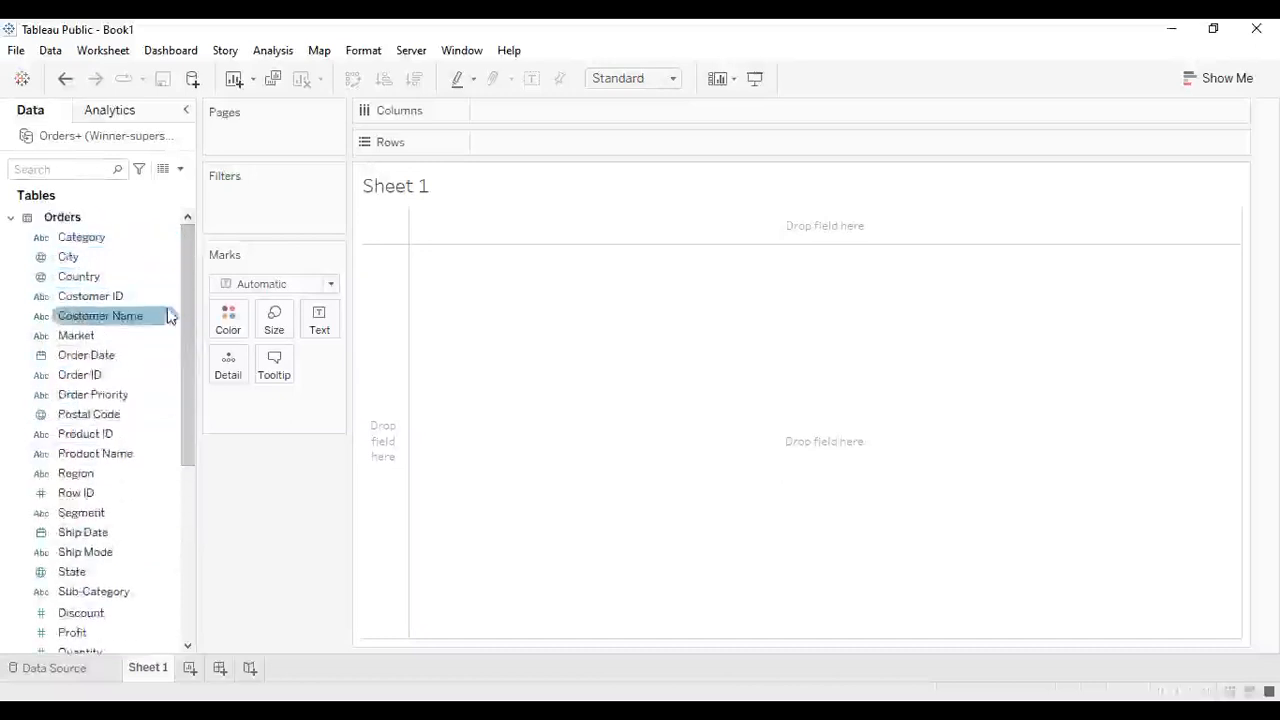
{"action": "left_click_drag", "start_coordinate": [182, 317], "coordinate": [175, 473]}
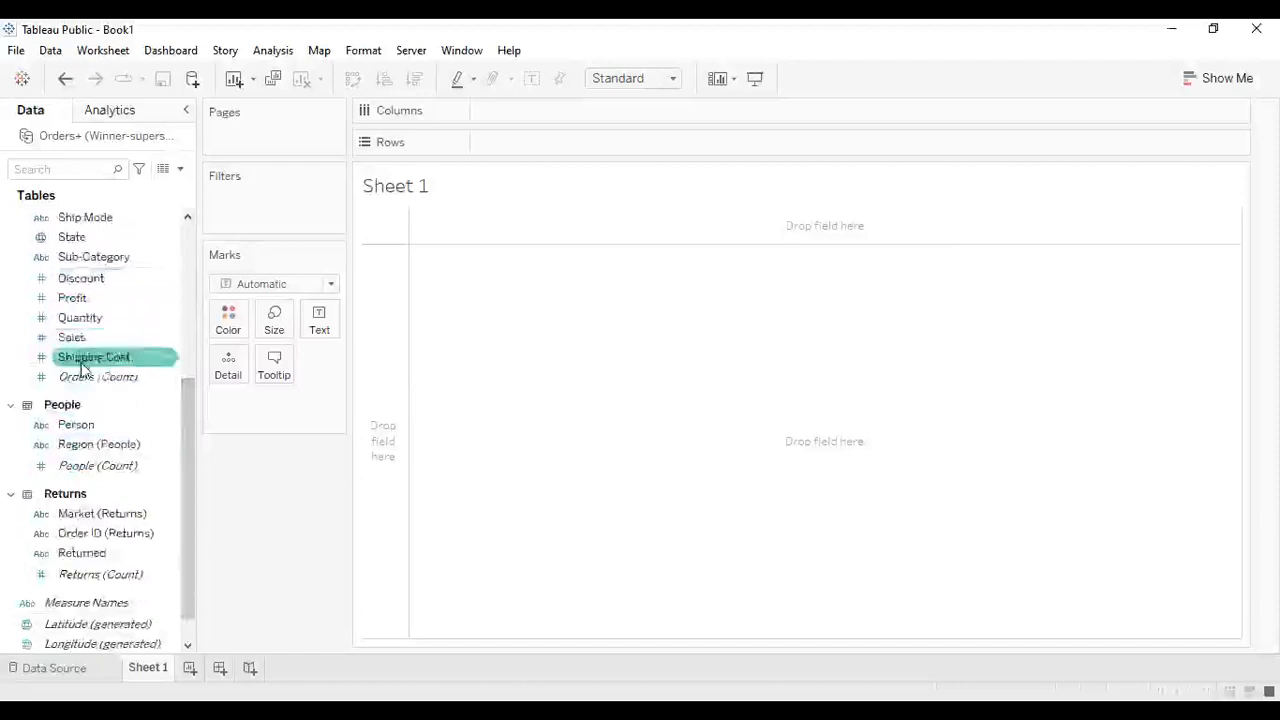
{"action": "left_click_drag", "start_coordinate": [186, 405], "coordinate": [182, 236]}
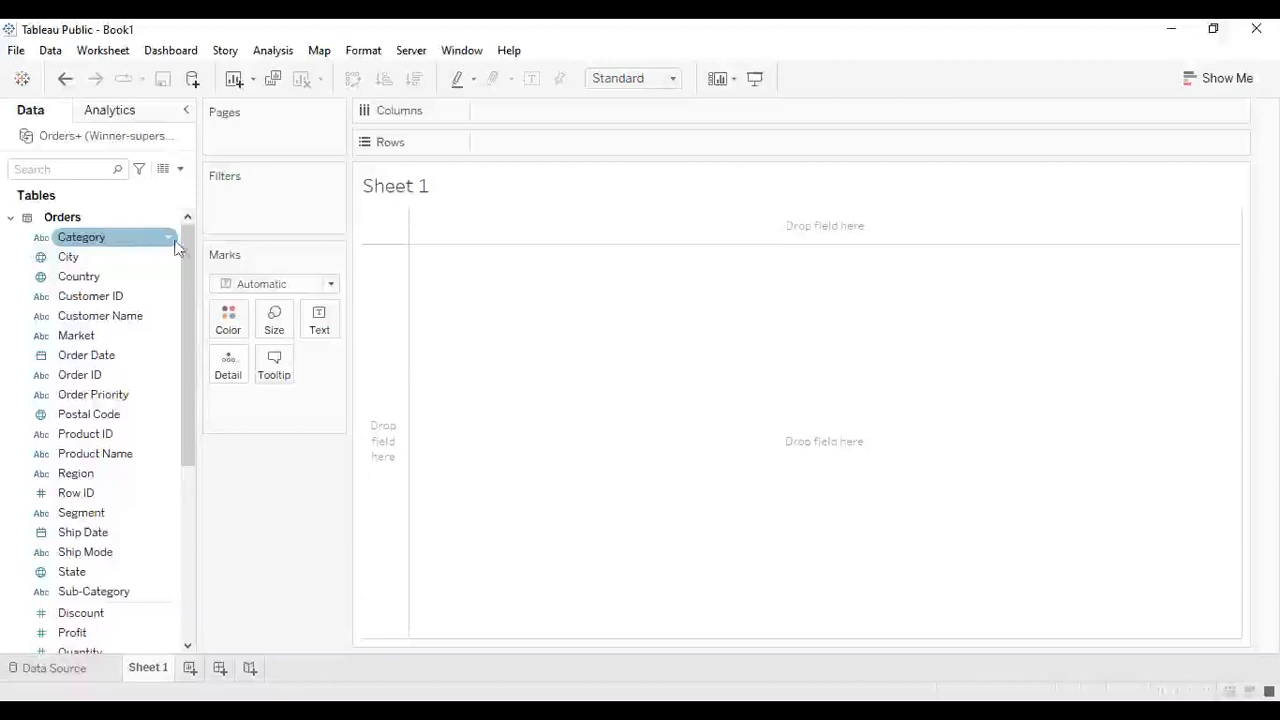
{"action": "left_click_drag", "start_coordinate": [184, 242], "coordinate": [187, 325]}
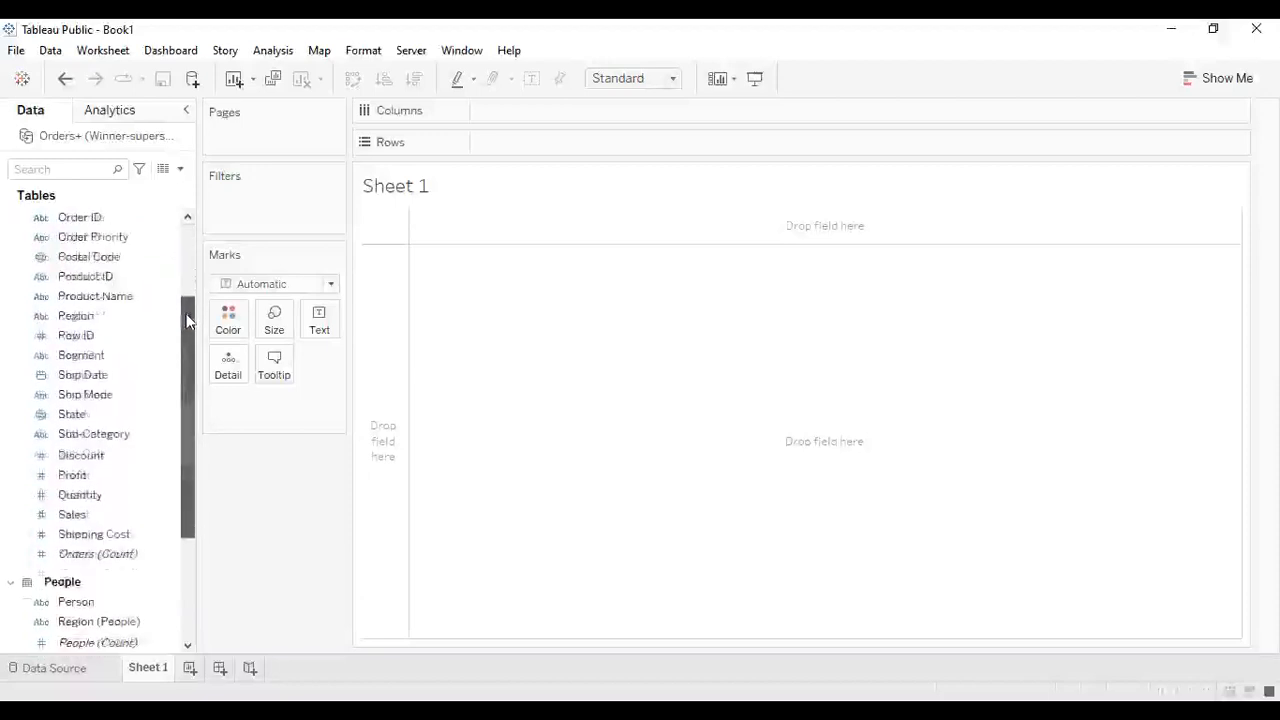
{"action": "left_click_drag", "start_coordinate": [194, 391], "coordinate": [193, 510]}
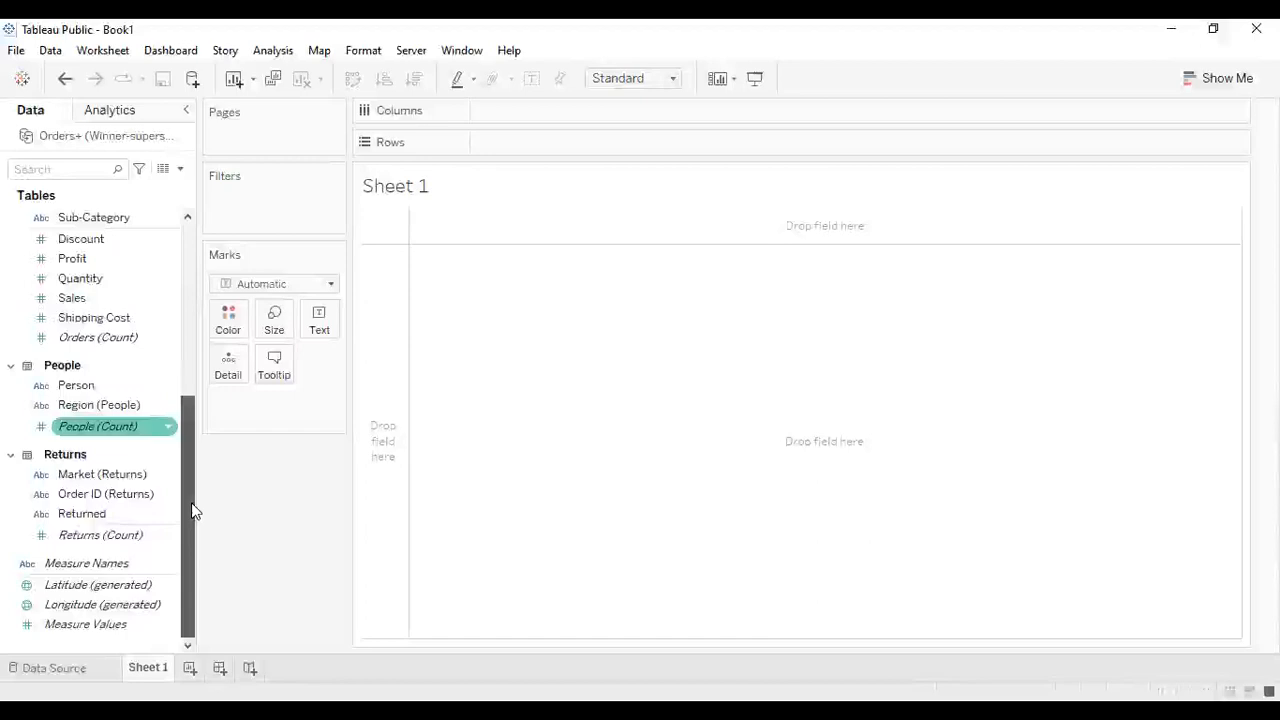
{"action": "scroll", "coordinate": [177, 417], "scroll_direction": "up", "scroll_amount": 10}
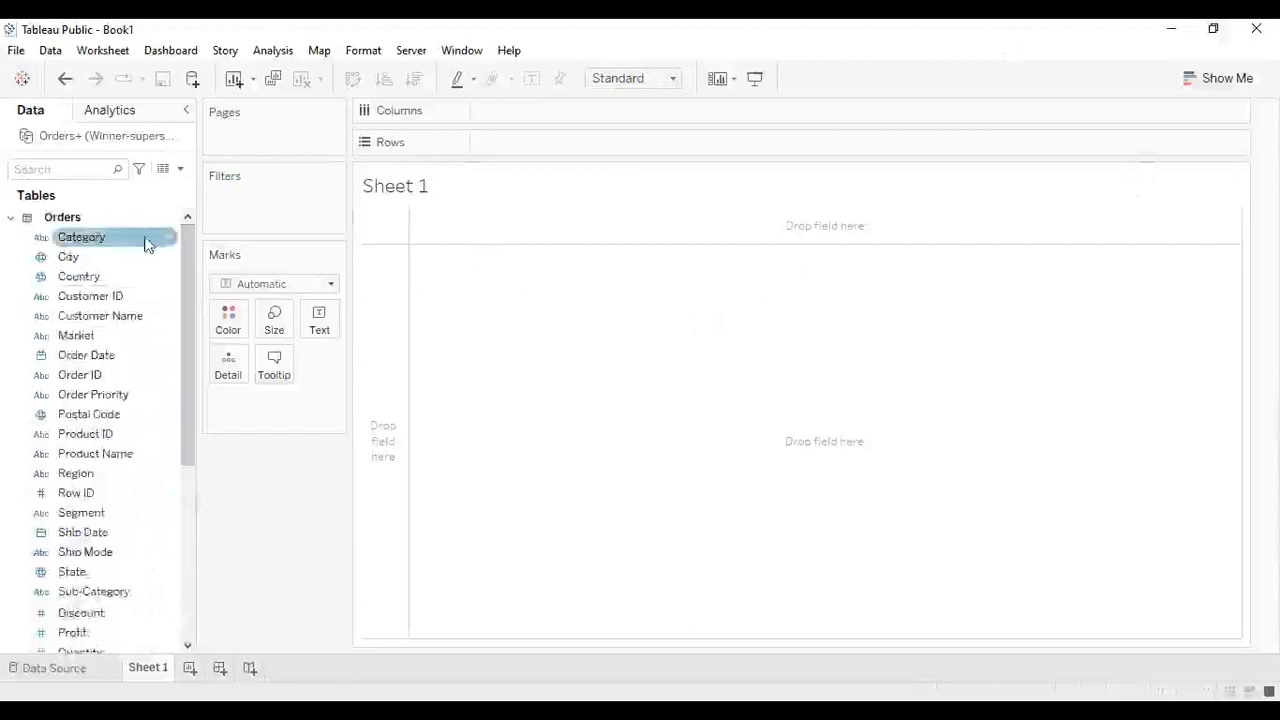
{"action": "left_click", "coordinate": [16, 50]}
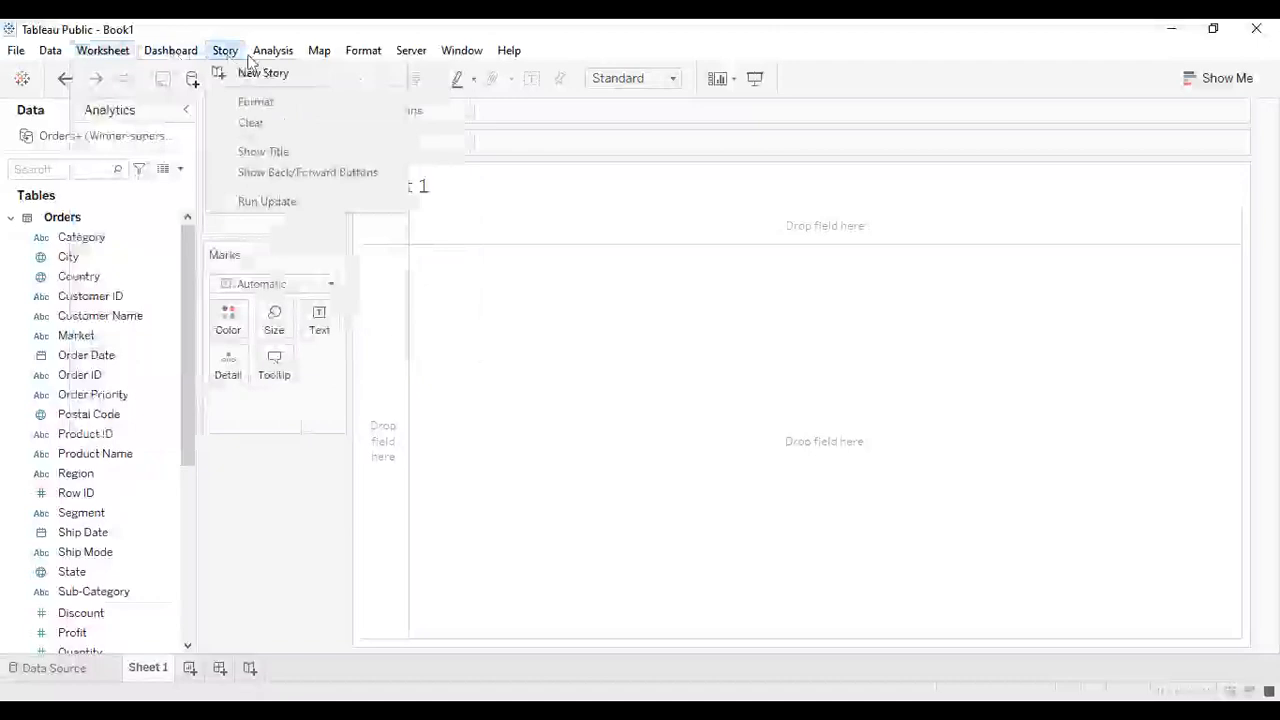
{"action": "mouse_move", "coordinate": [260, 58]}
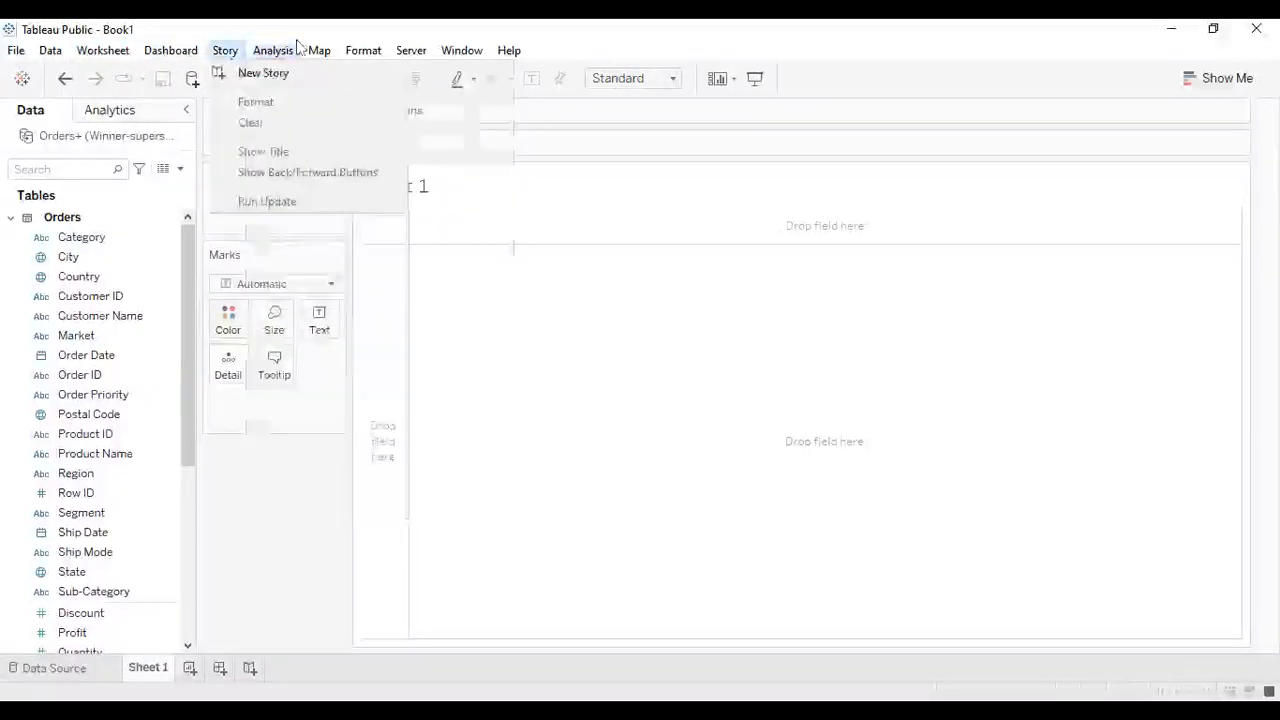
{"action": "key", "text": "Right"}
{"action": "key", "text": "Right"}
{"action": "key", "text": "Right"}
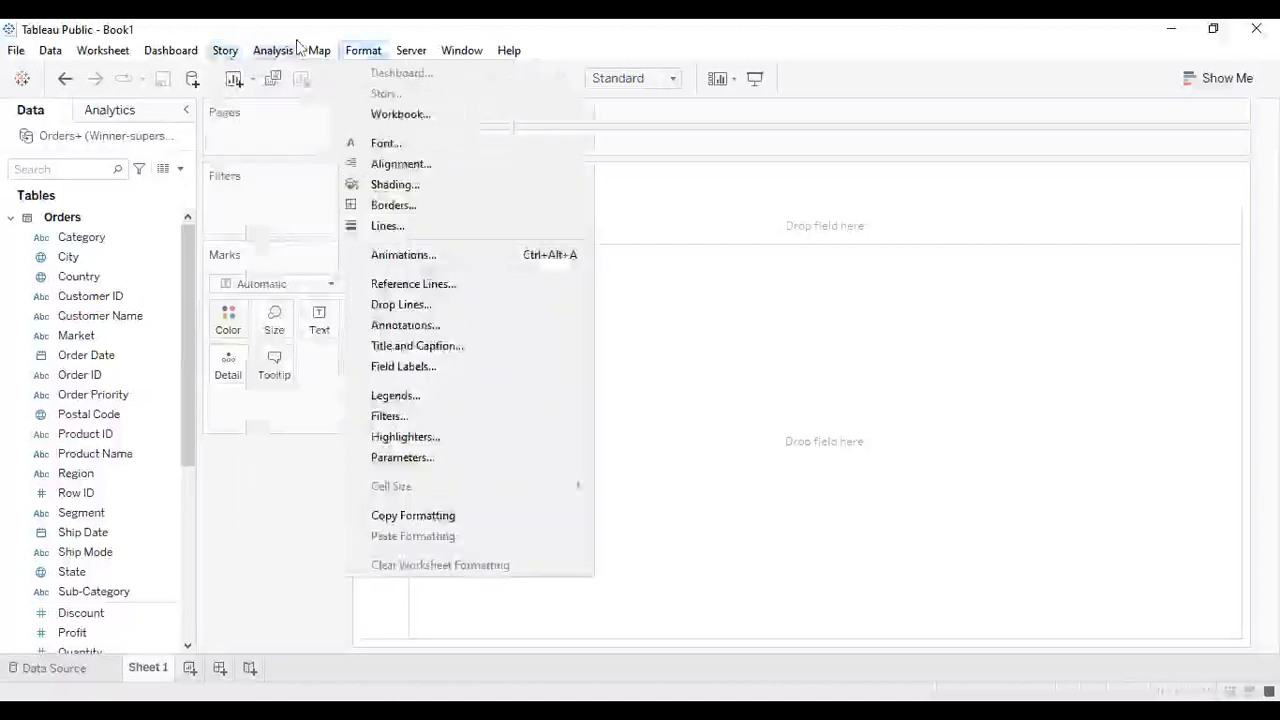
{"action": "key", "text": "Right"}
{"action": "key", "text": "Right"}
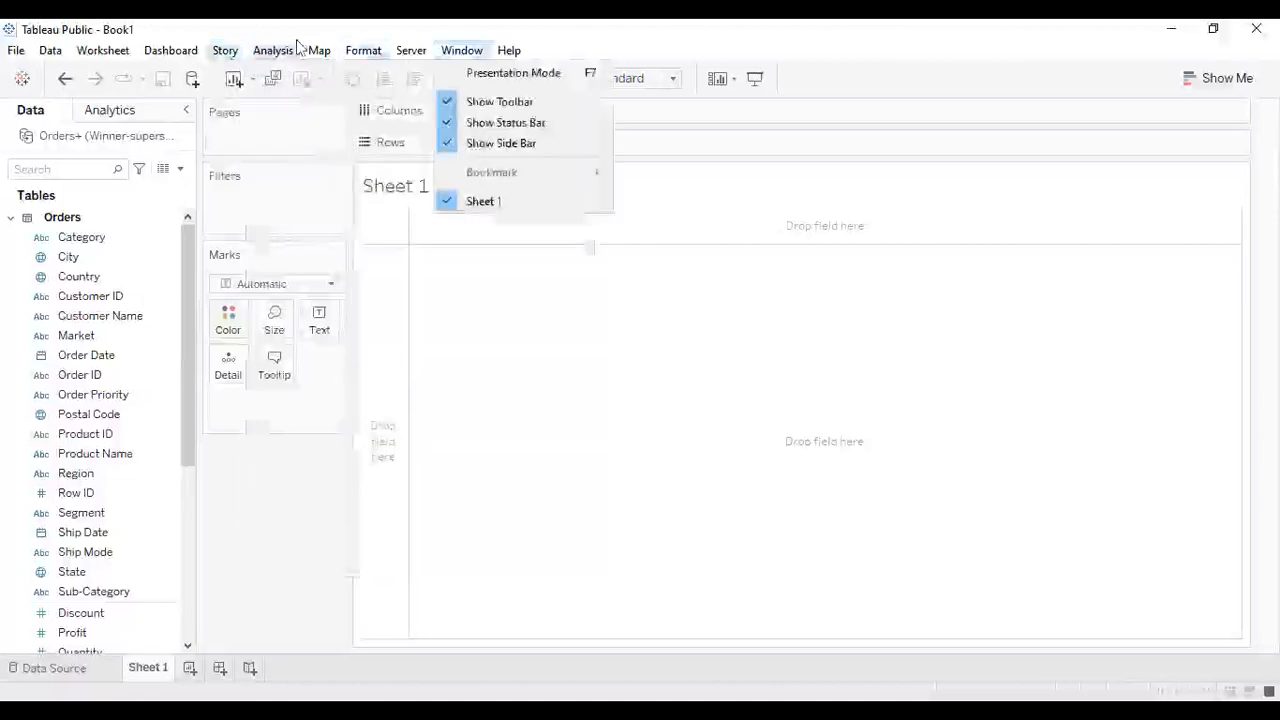
{"action": "mouse_move", "coordinate": [103, 50]}
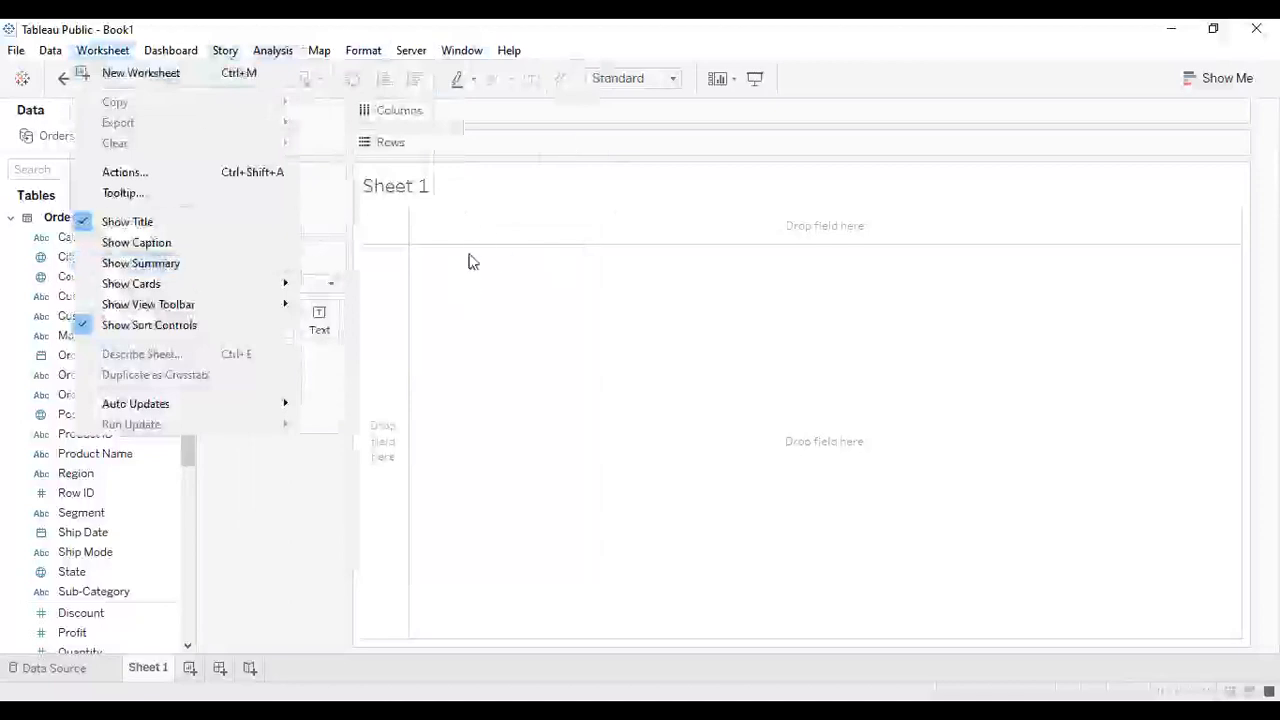
{"action": "key", "text": "Escape"}
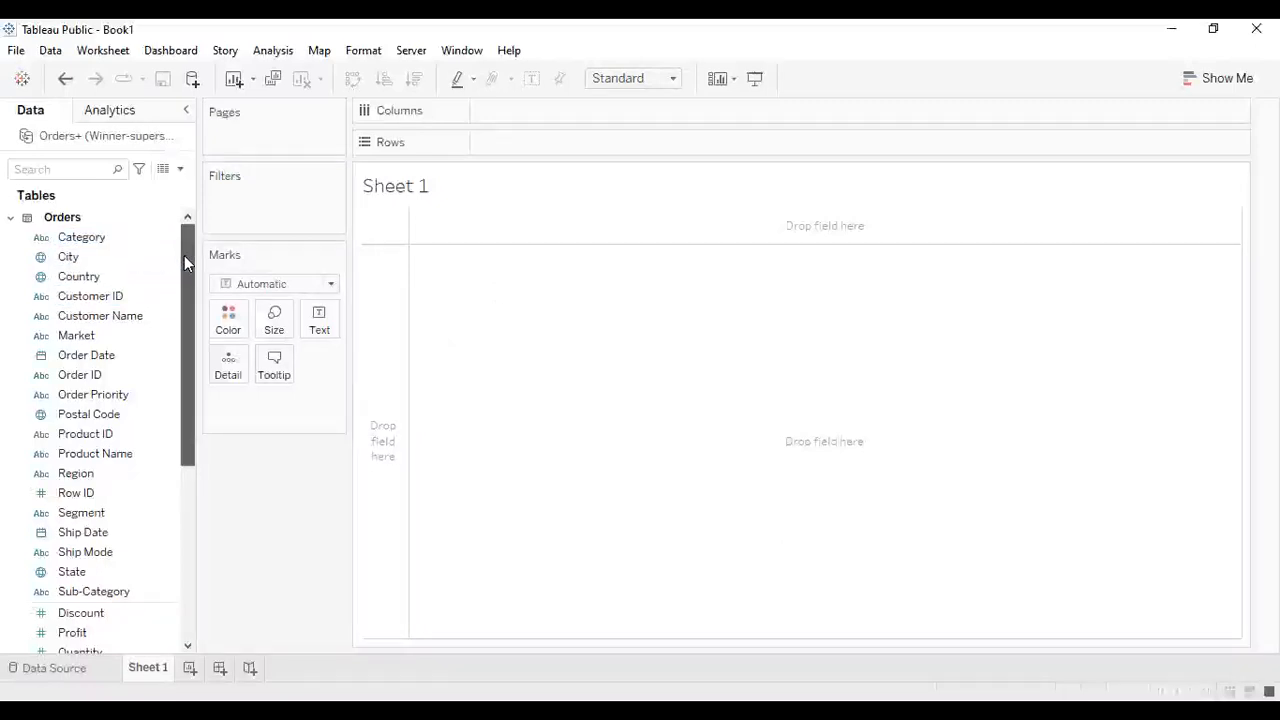
- Build a bar chart with Category on columns and Sales on rows
{"action": "left_click", "coordinate": [114, 241]}
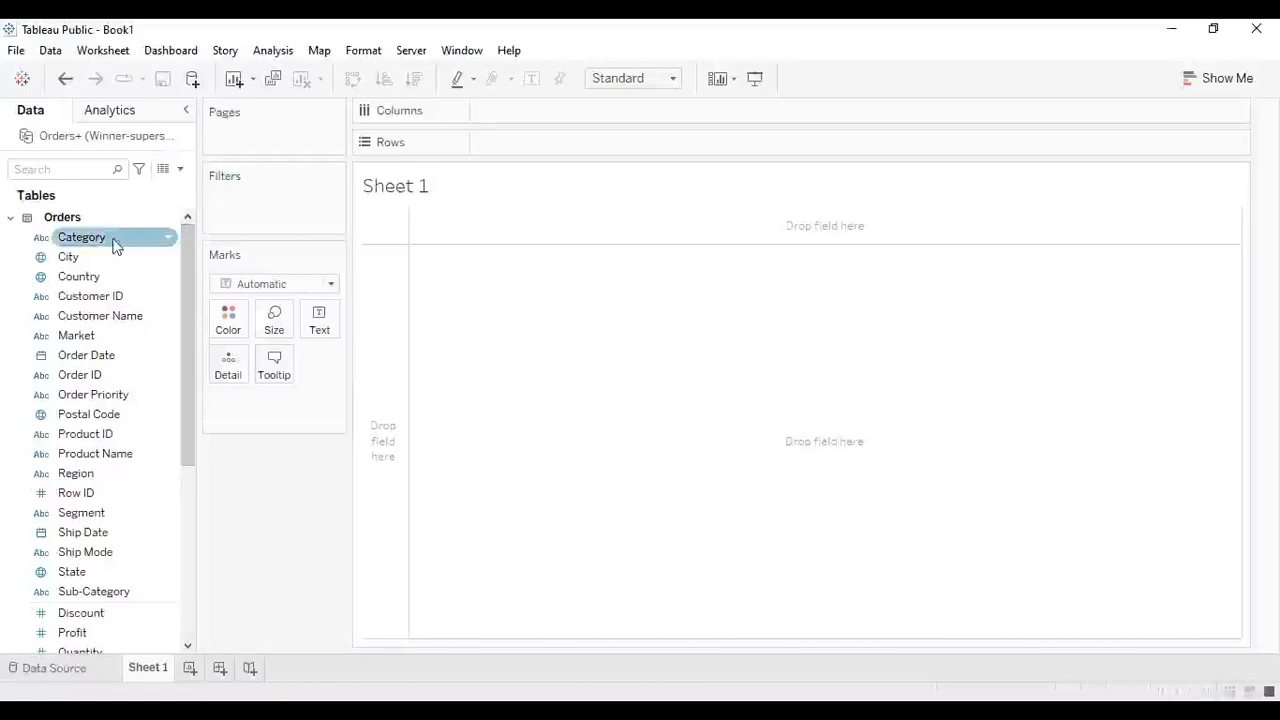
{"action": "mouse_move", "coordinate": [114, 246]}
{"action": "left_mouse_down"}
{"action": "mouse_move", "coordinate": [151, 232]}
{"action": "mouse_move", "coordinate": [147, 221]}
{"action": "mouse_move", "coordinate": [462, 157]}
{"action": "left_mouse_up"}
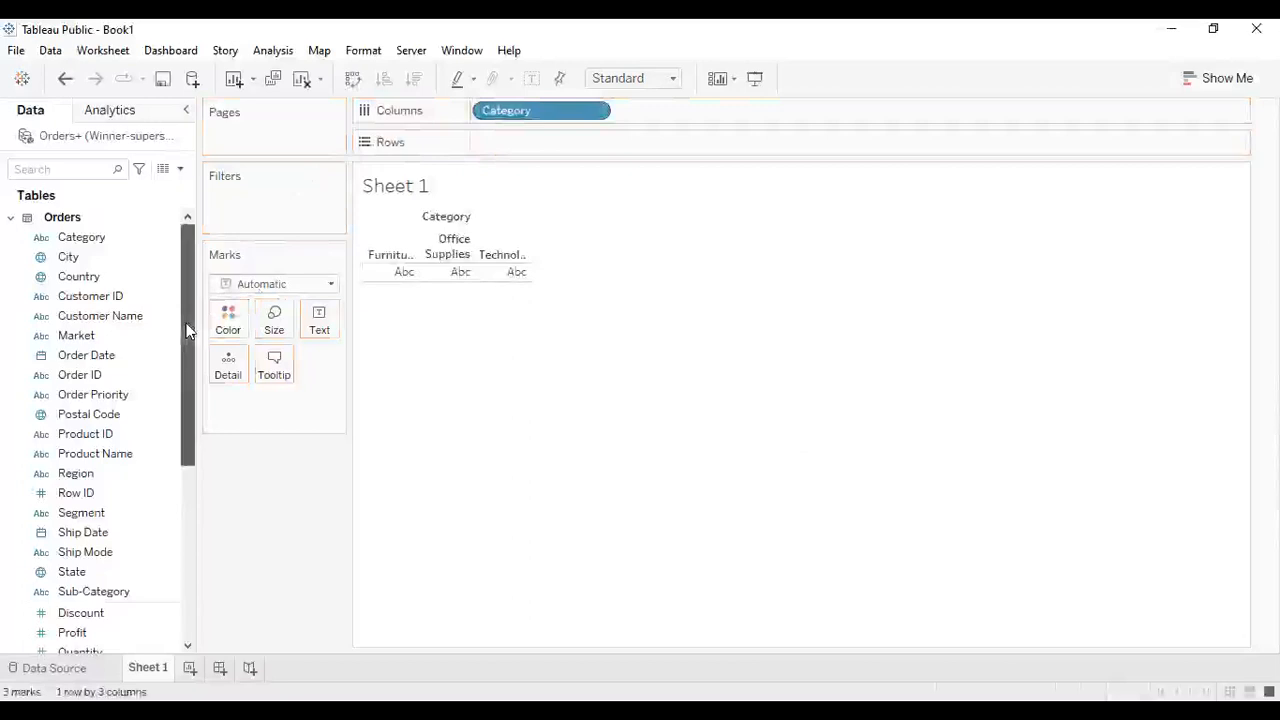
{"action": "left_click_drag", "start_coordinate": [186, 329], "coordinate": [191, 375]}
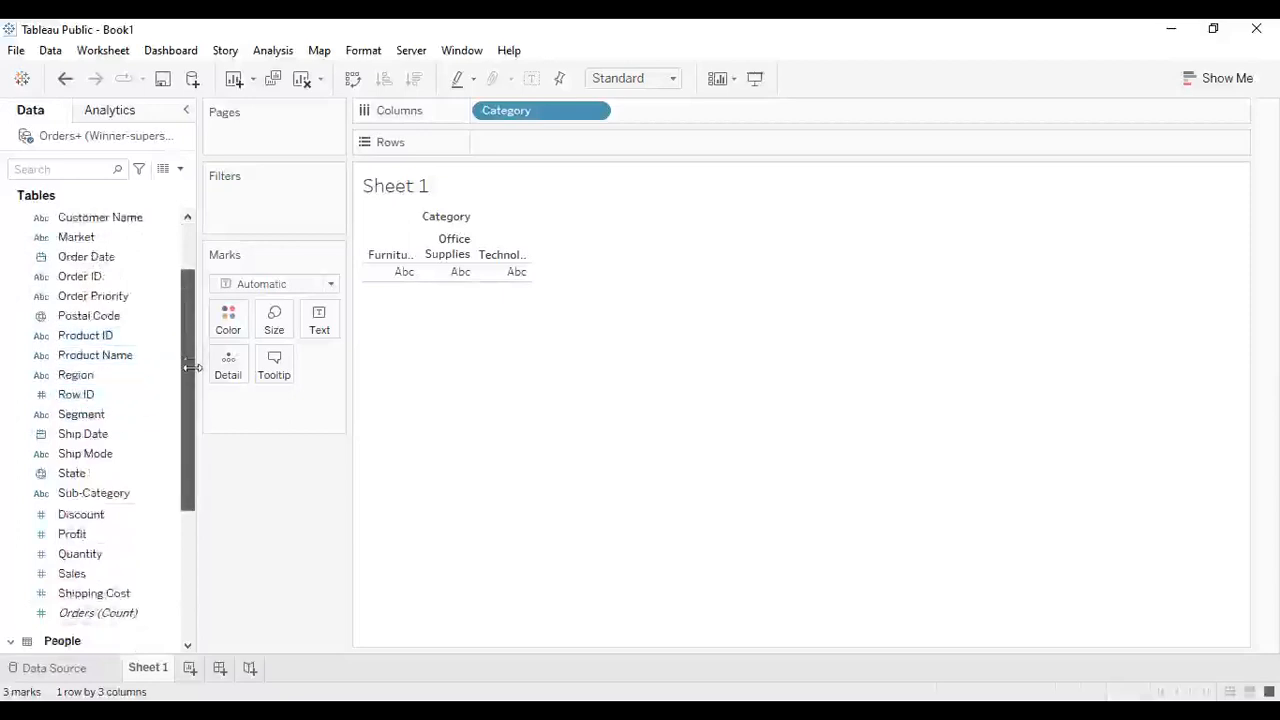
{"action": "left_click_drag", "start_coordinate": [77, 576], "coordinate": [504, 158]}
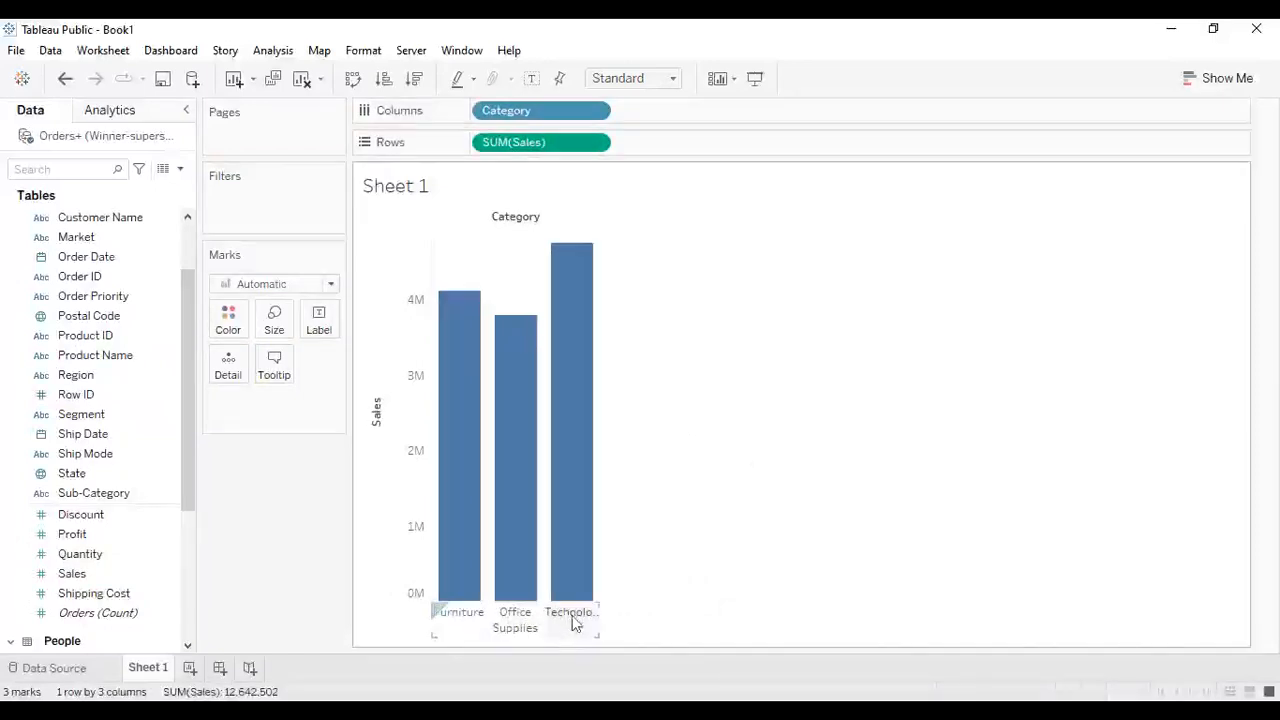
{"action": "mouse_move", "coordinate": [554, 257]}
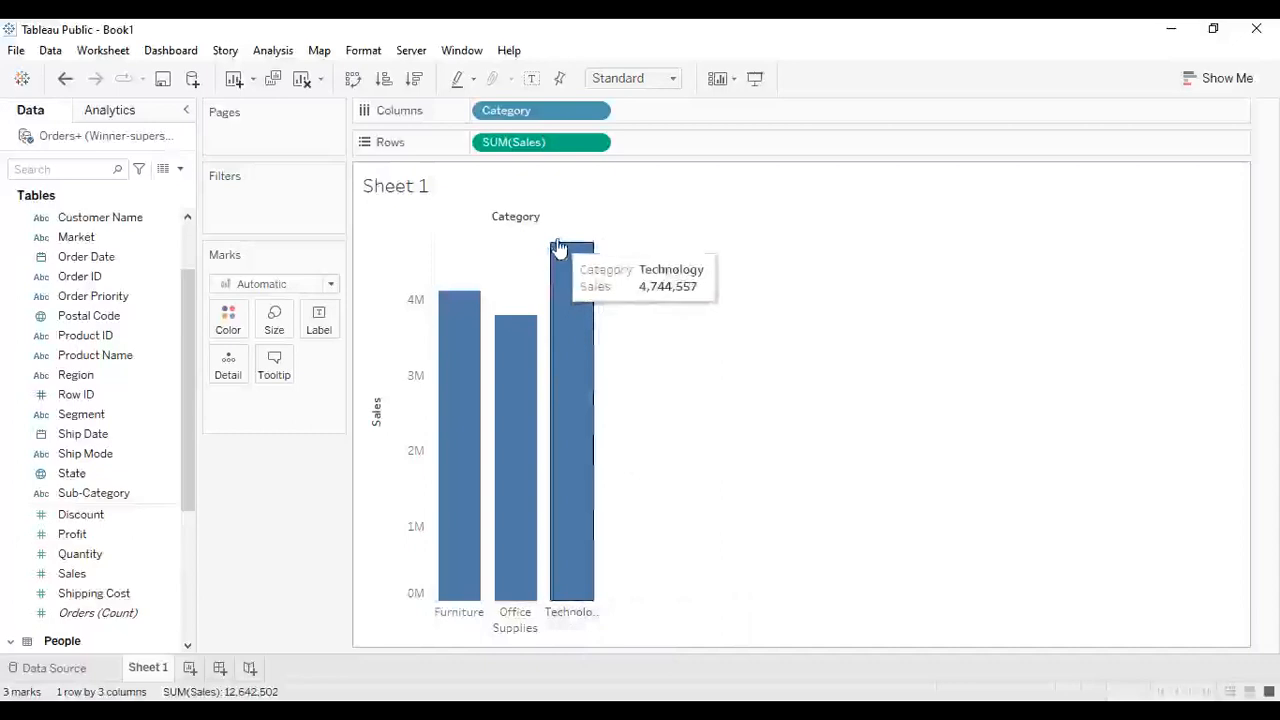
- Swap rows and columns so the chart shows horizontal bars of Sales by Category
{"action": "left_click", "coordinate": [1219, 78]}
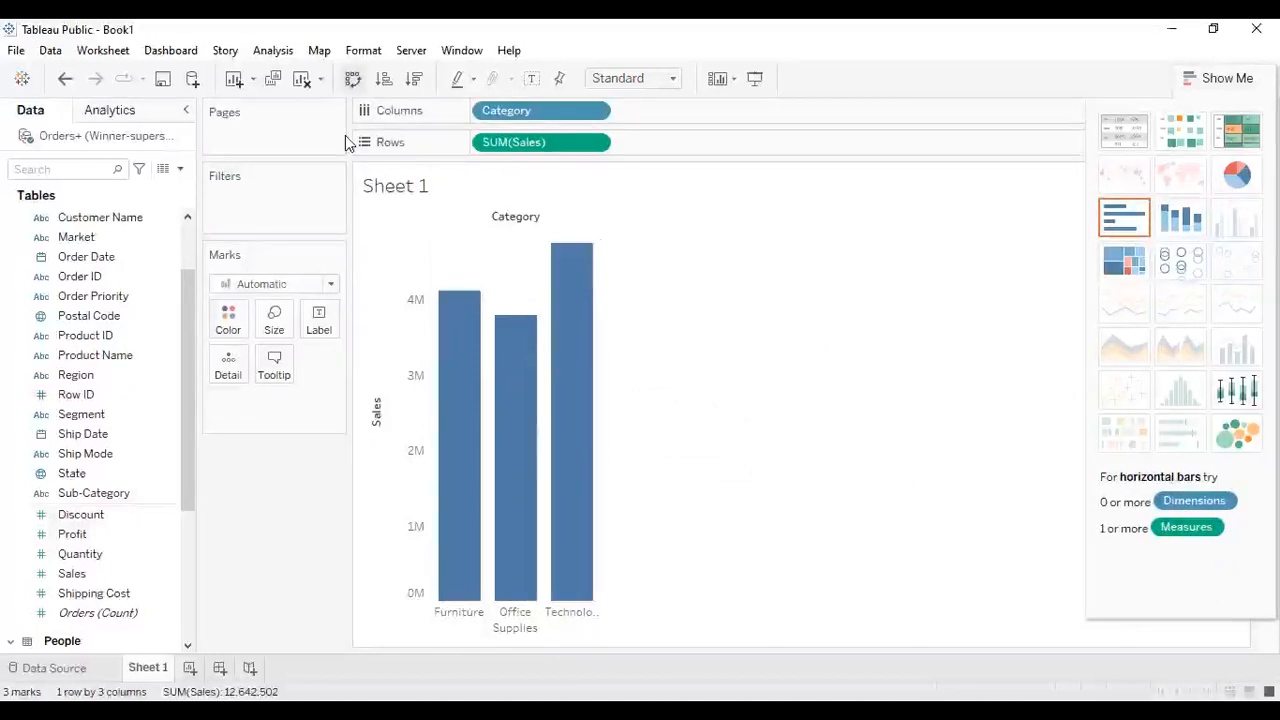
{"action": "key", "text": "ctrl+w"}
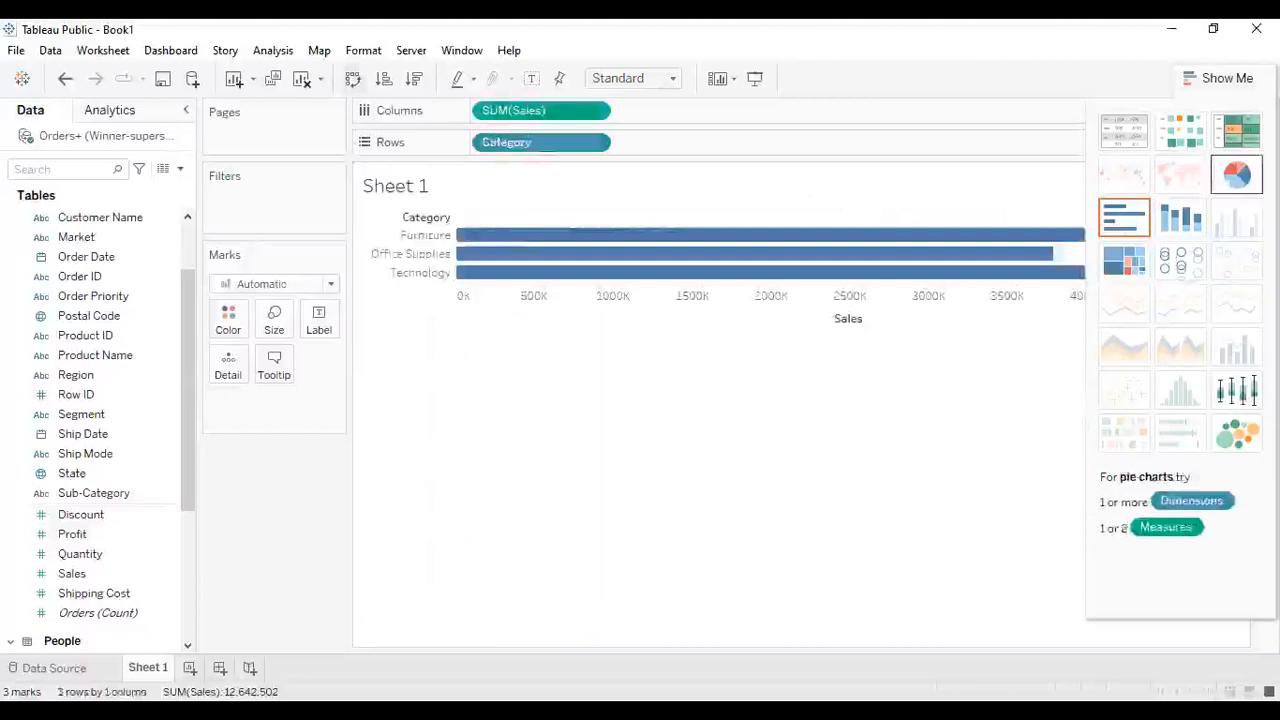
{"action": "left_click", "coordinate": [1216, 80]}
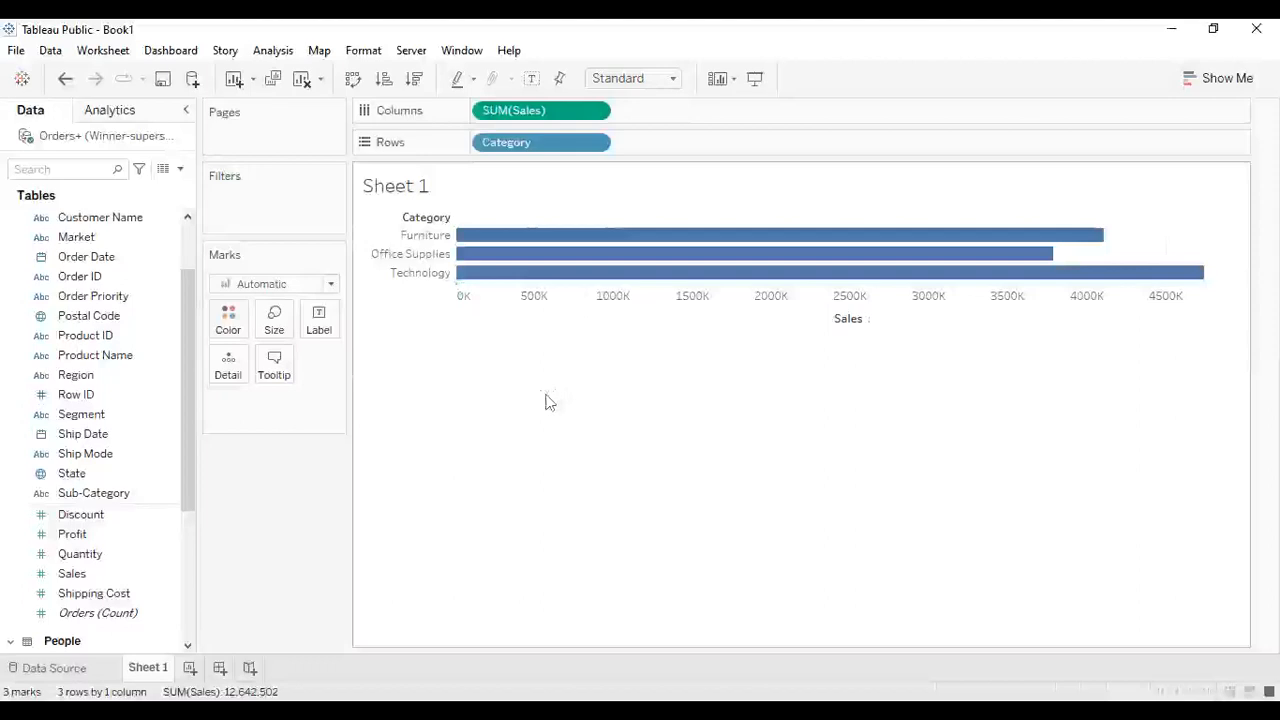
- Sort the categories by Sales in descending order and swap rows and columns so the bars stand vertically
{"action": "left_click", "coordinate": [384, 79]}
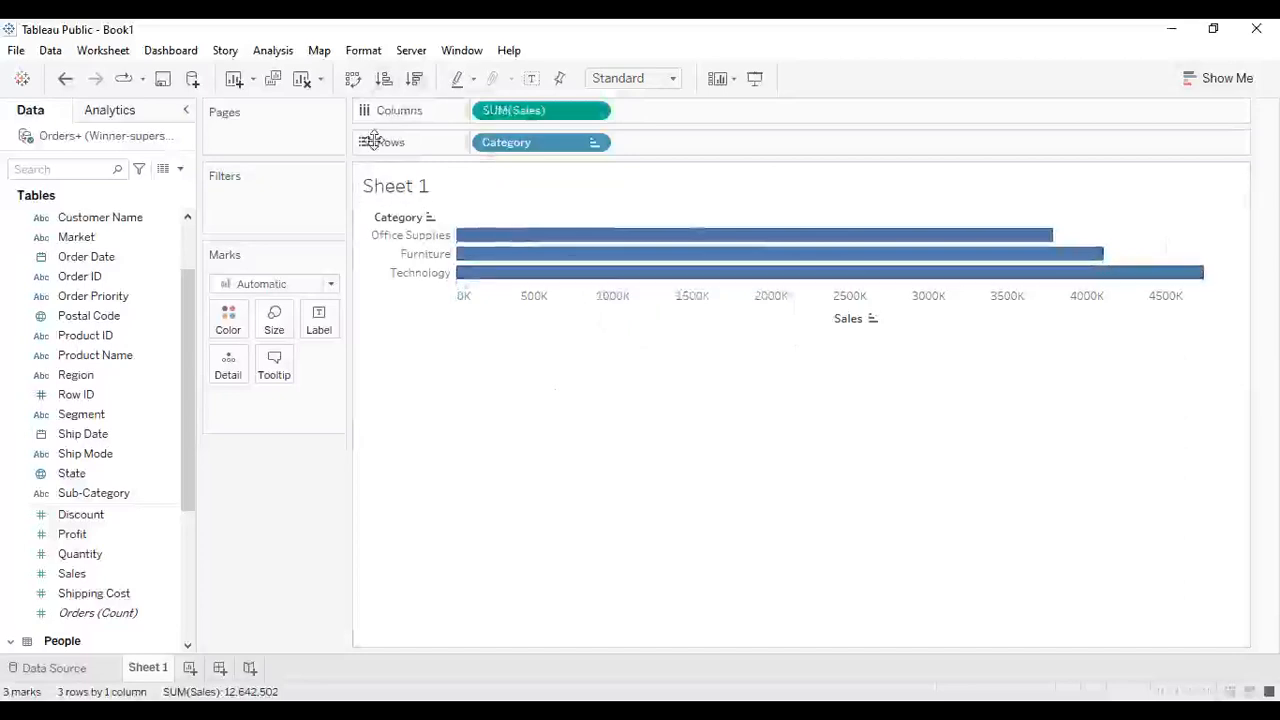
{"action": "key", "text": "ctrl+z"}
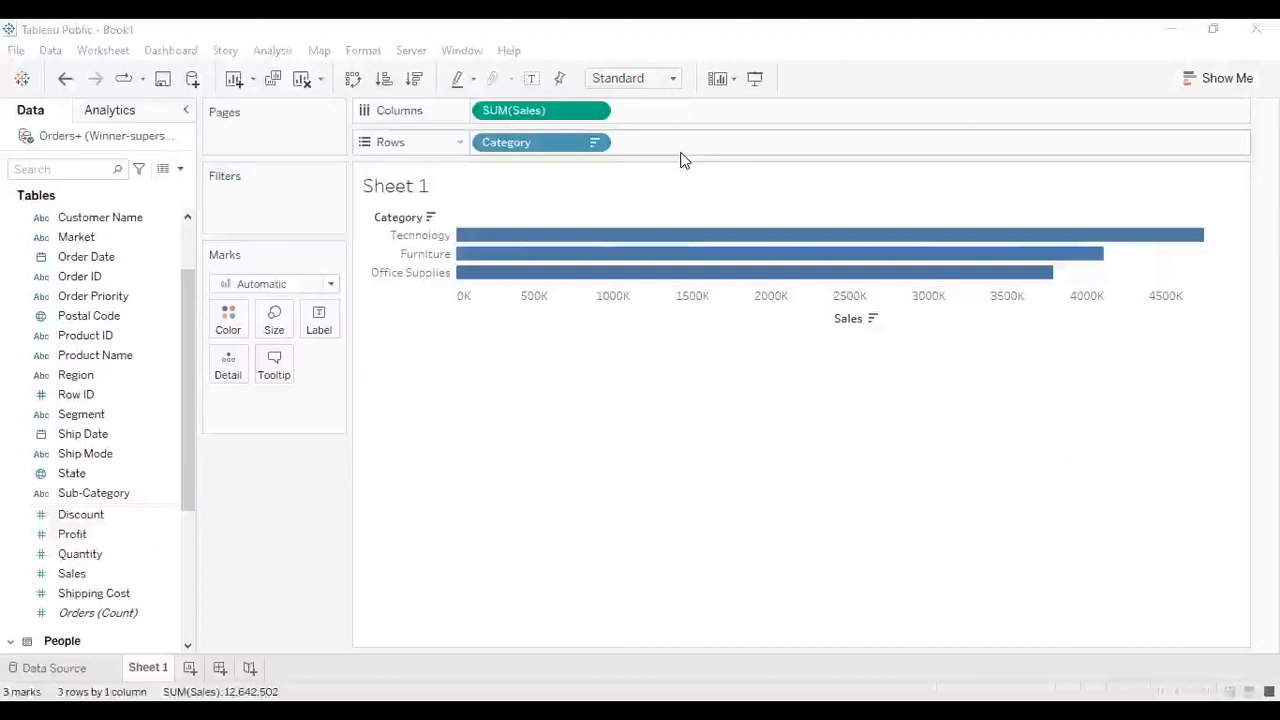
{"action": "left_click", "coordinate": [353, 79]}
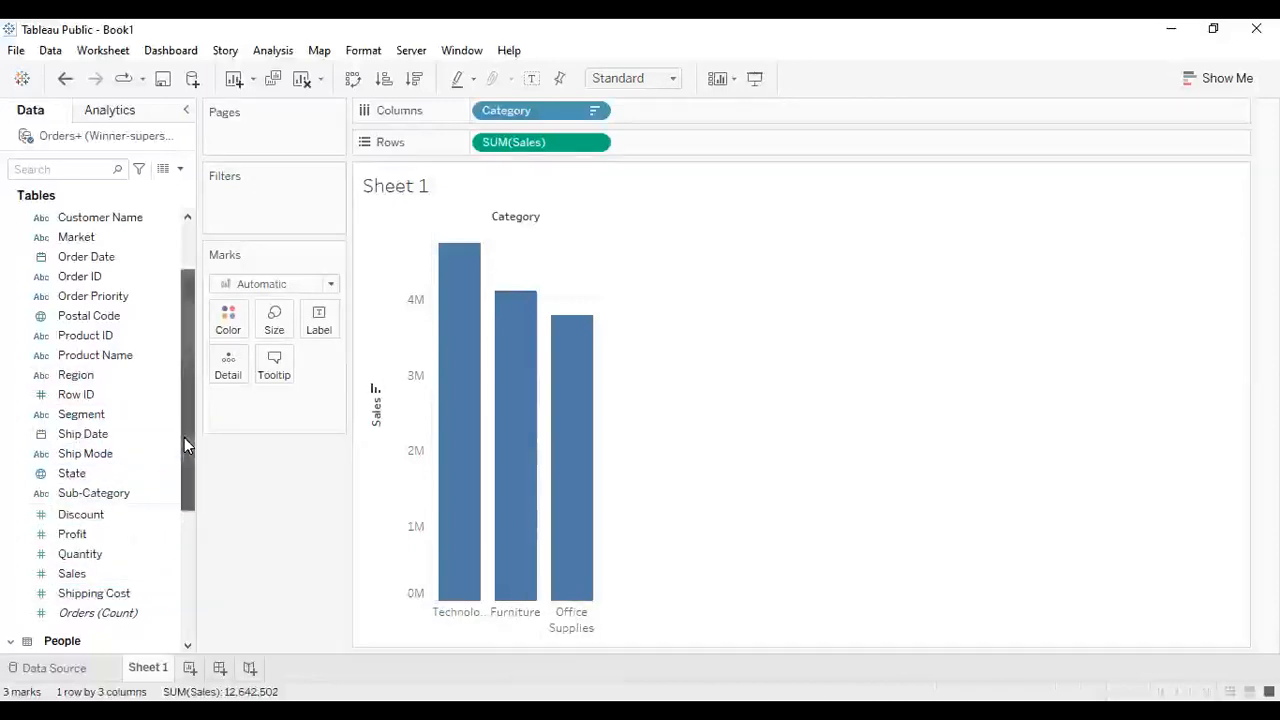
- Create a Category, Sub-Category hierarchy by combining the Sub-Category field with the Category field
{"action": "scroll", "coordinate": [184, 437], "scroll_direction": "up", "scroll_amount": 2}
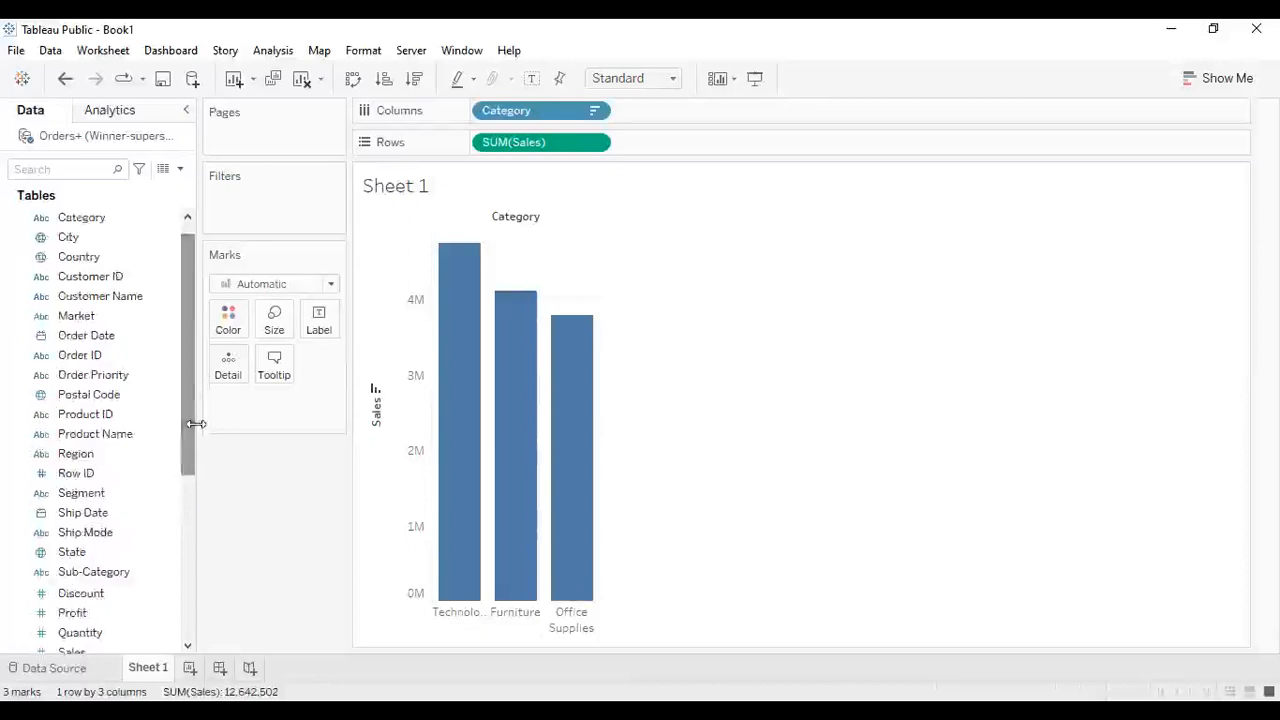
{"action": "left_click_drag", "start_coordinate": [182, 430], "coordinate": [182, 459]}
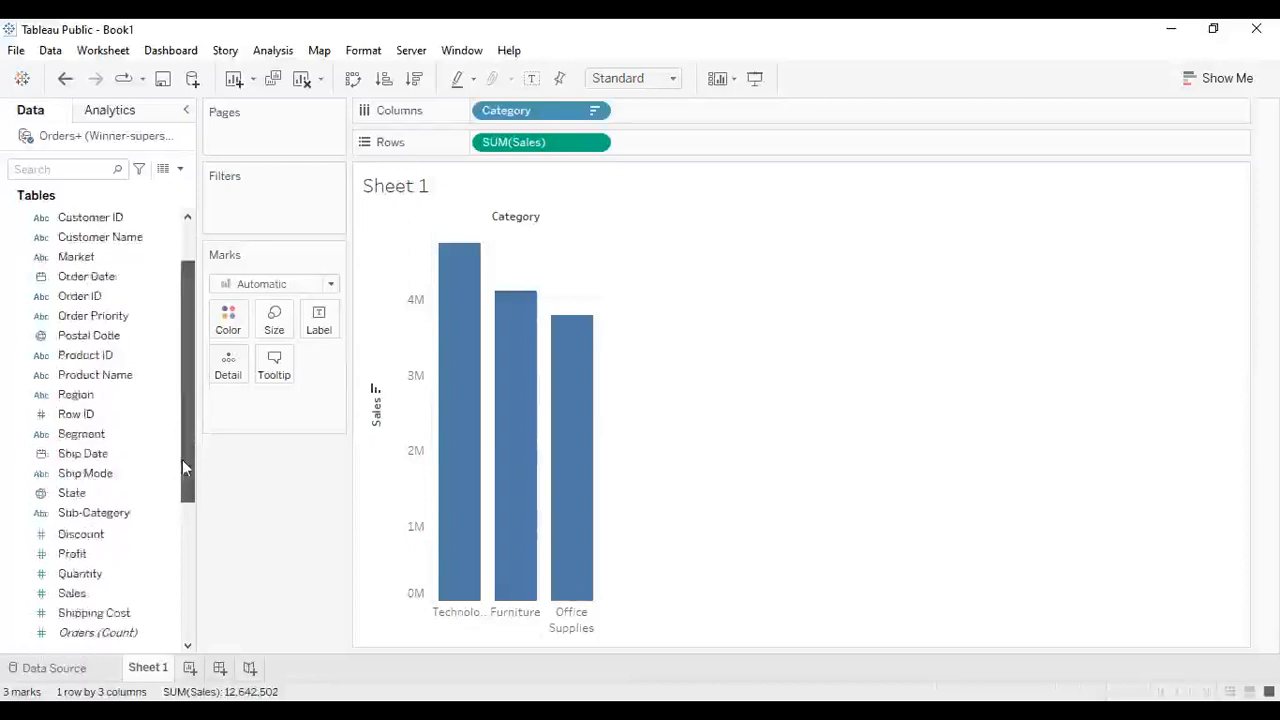
{"action": "left_click", "coordinate": [94, 508]}
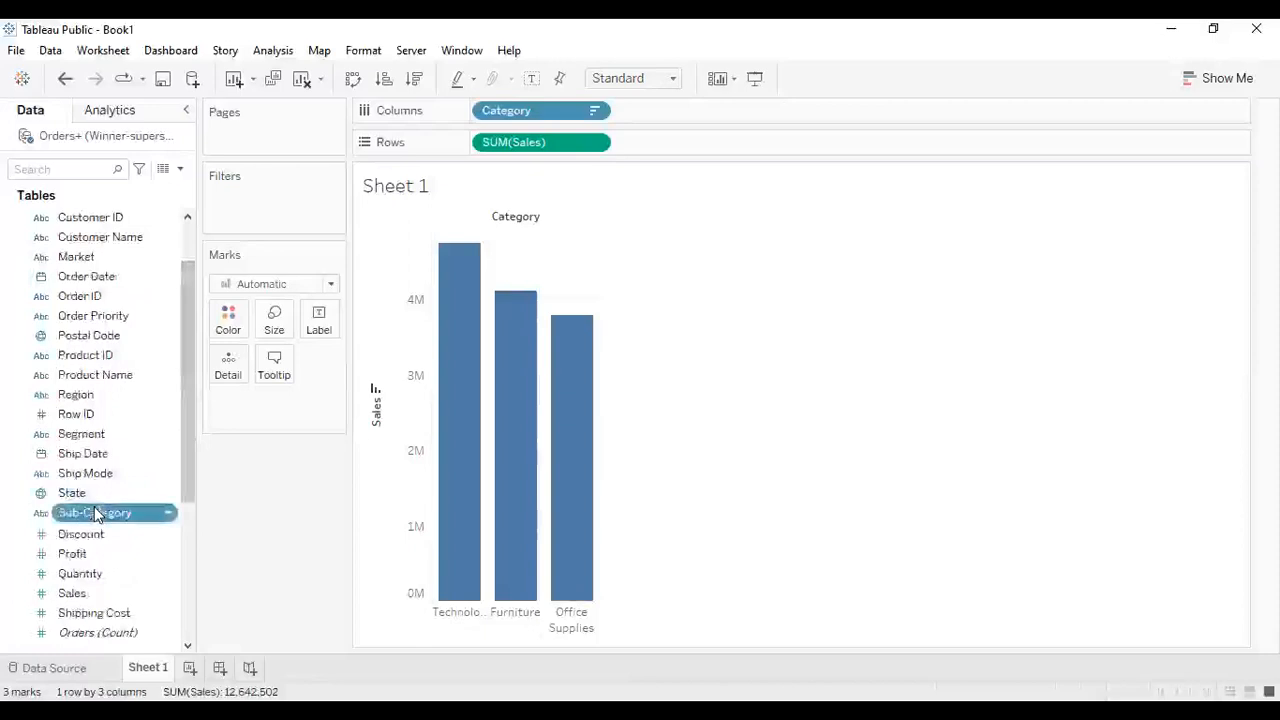
{"action": "left_click", "coordinate": [95, 510]}
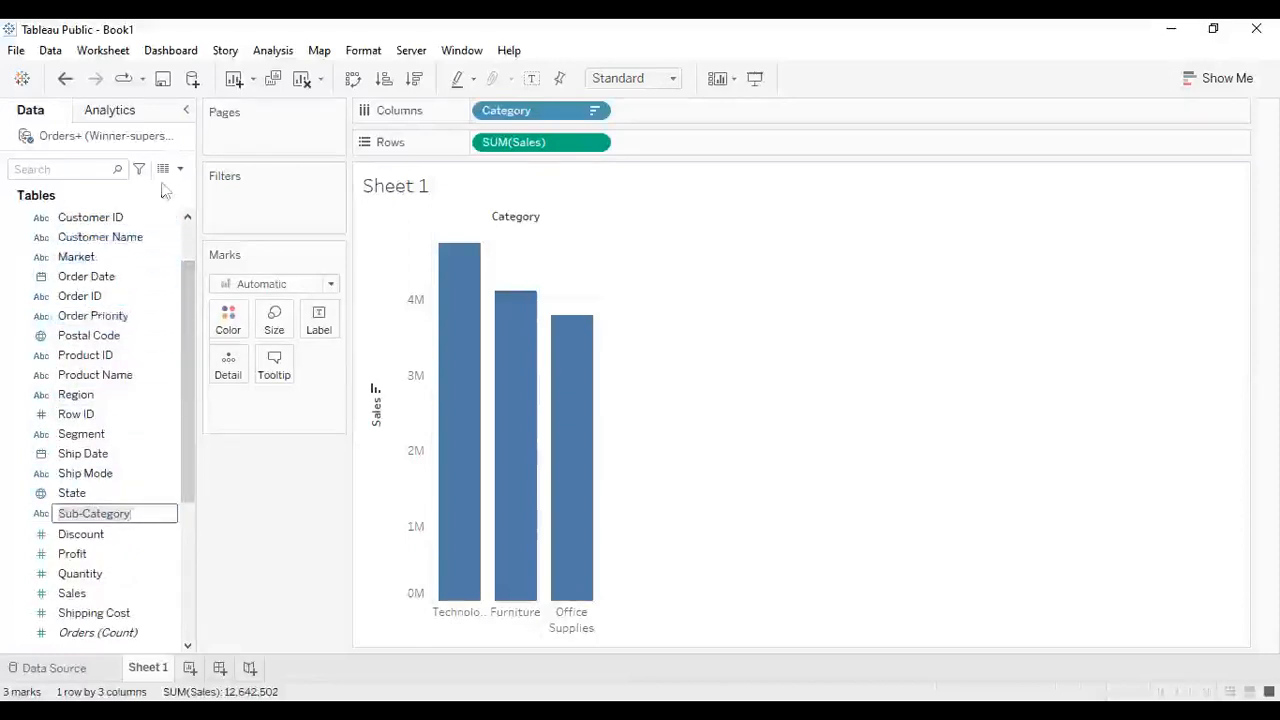
{"action": "right_click", "coordinate": [187, 217]}
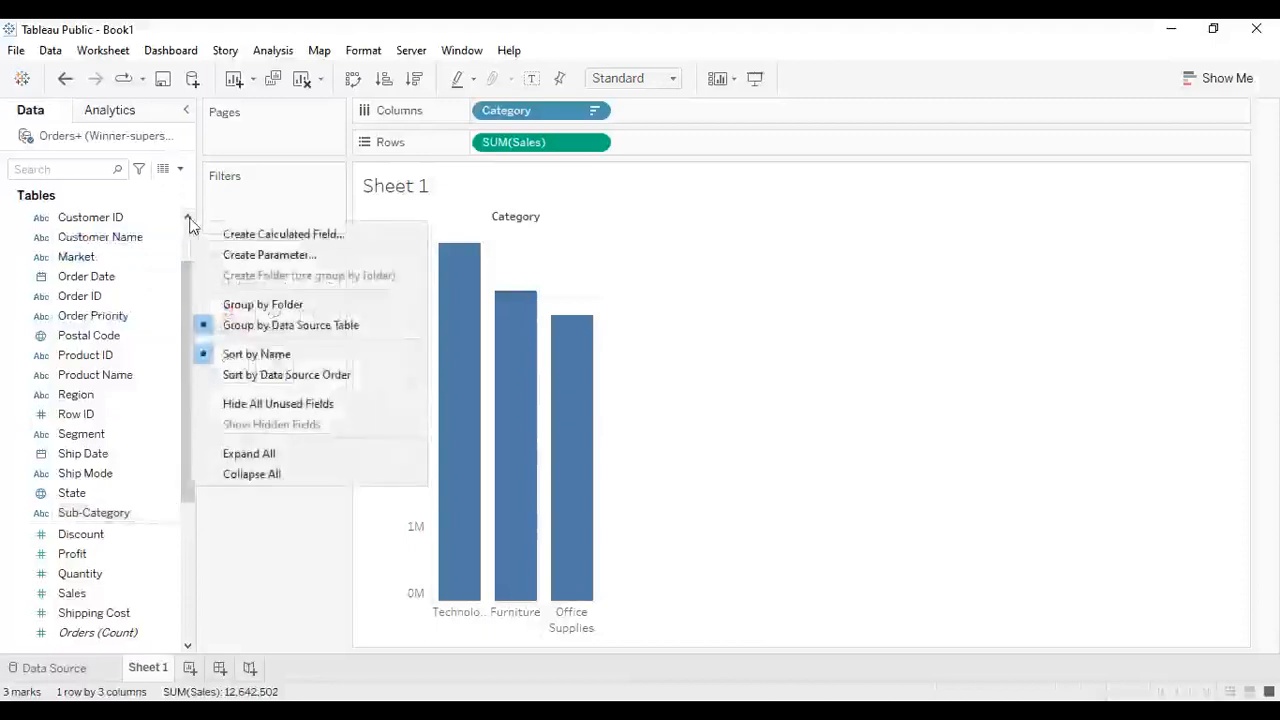
{"action": "left_click", "coordinate": [188, 219]}
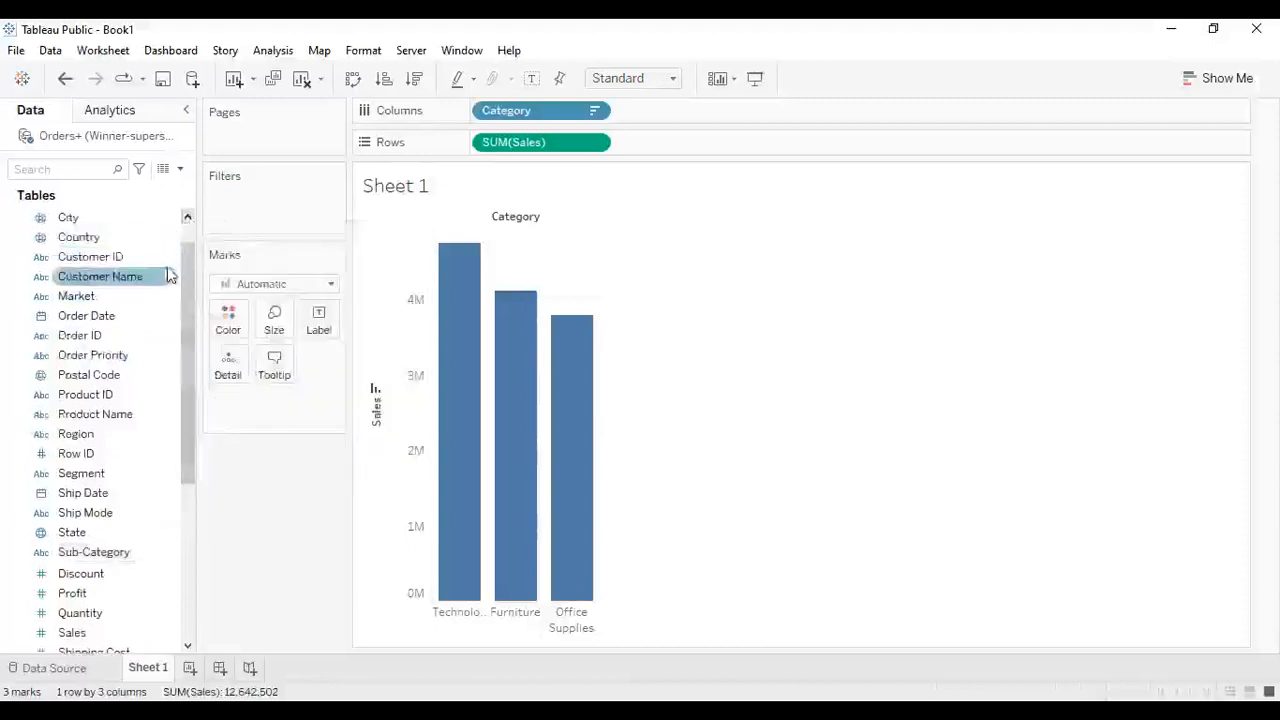
{"action": "left_click", "coordinate": [187, 217]}
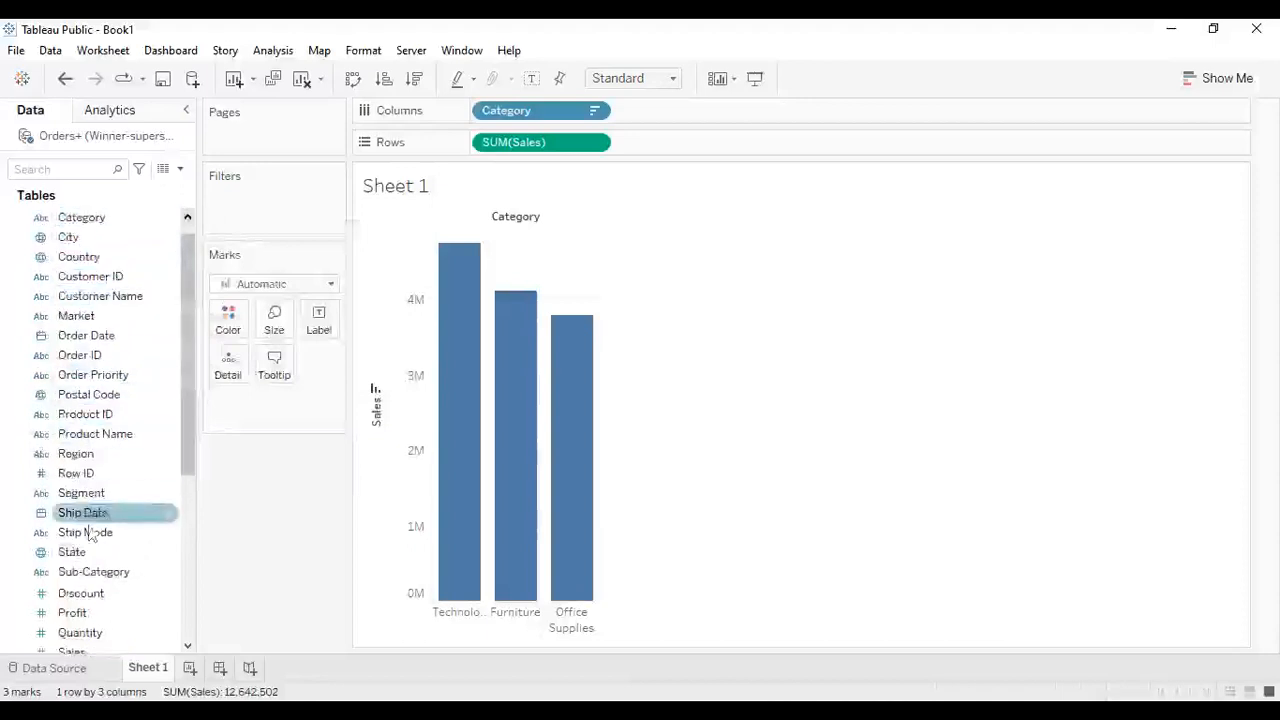
{"action": "left_click_drag", "start_coordinate": [86, 566], "coordinate": [74, 240]}
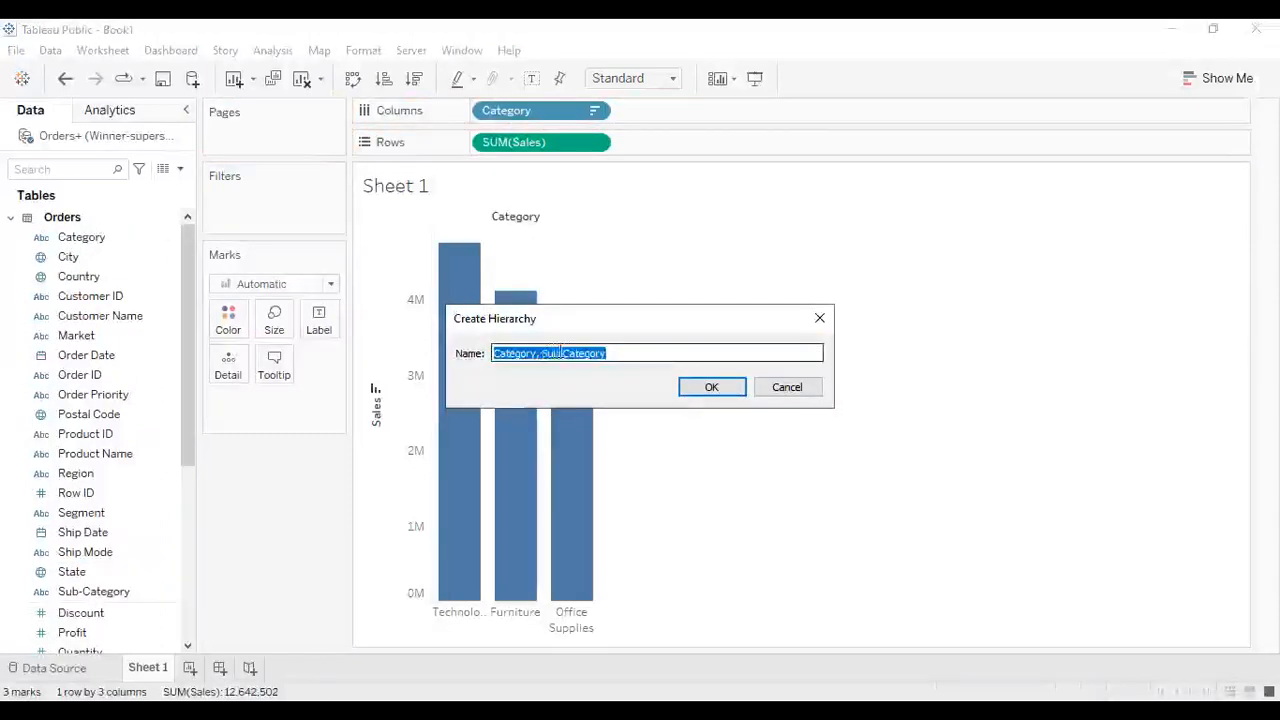
{"action": "left_click", "coordinate": [647, 347]}
{"action": "left_click", "coordinate": [705, 392]}
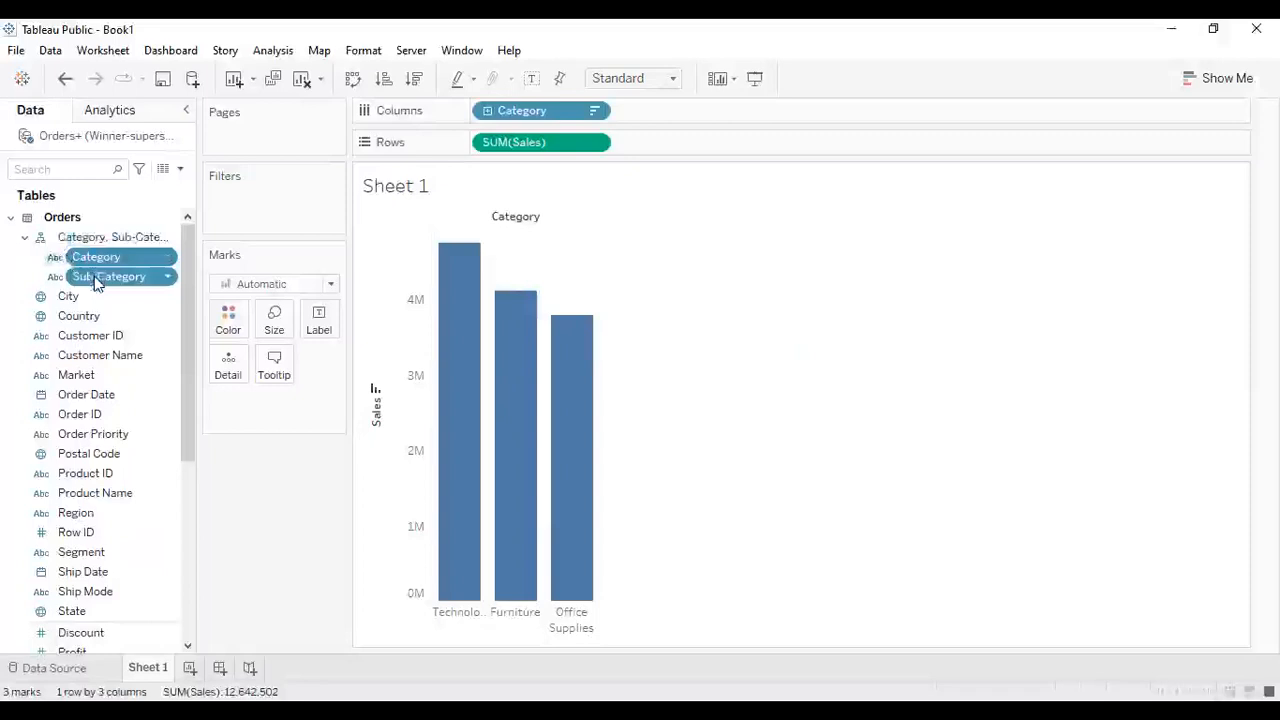
- Drill down the Category hierarchy on columns to Sub-Category and sort the bars by Sales ascending
{"action": "left_click", "coordinate": [486, 111]}
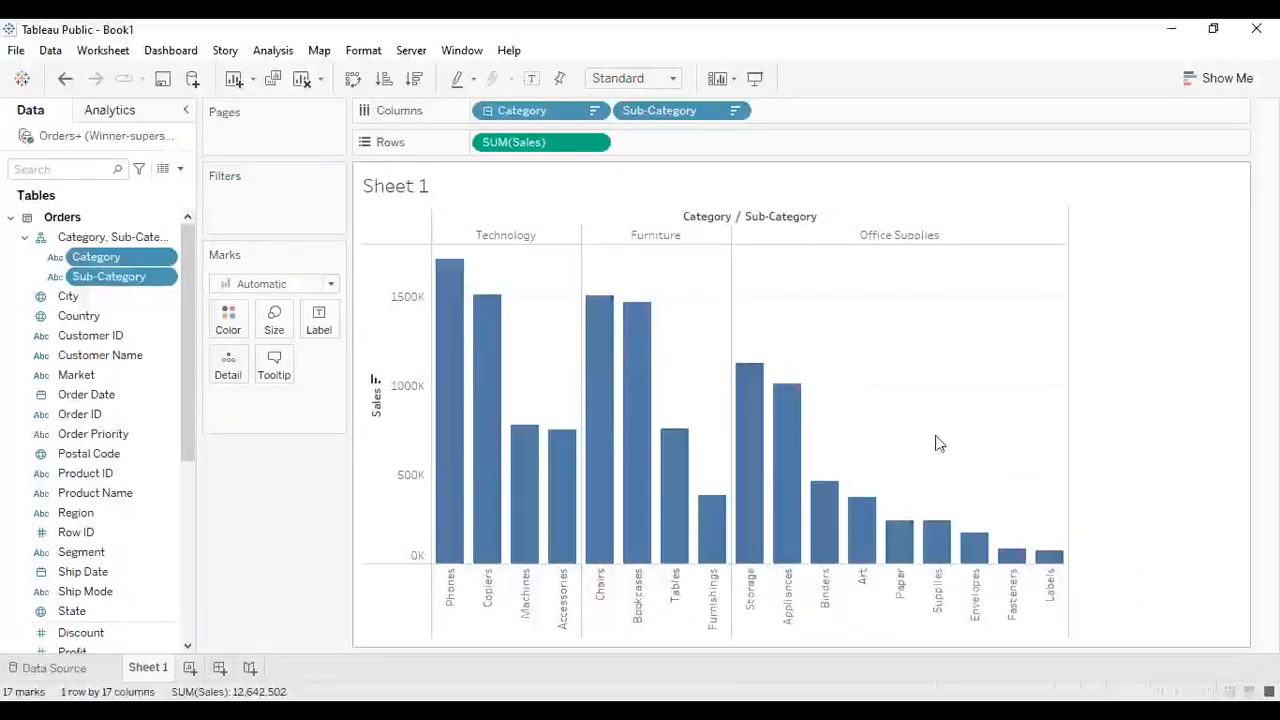
{"action": "left_click", "coordinate": [382, 88]}
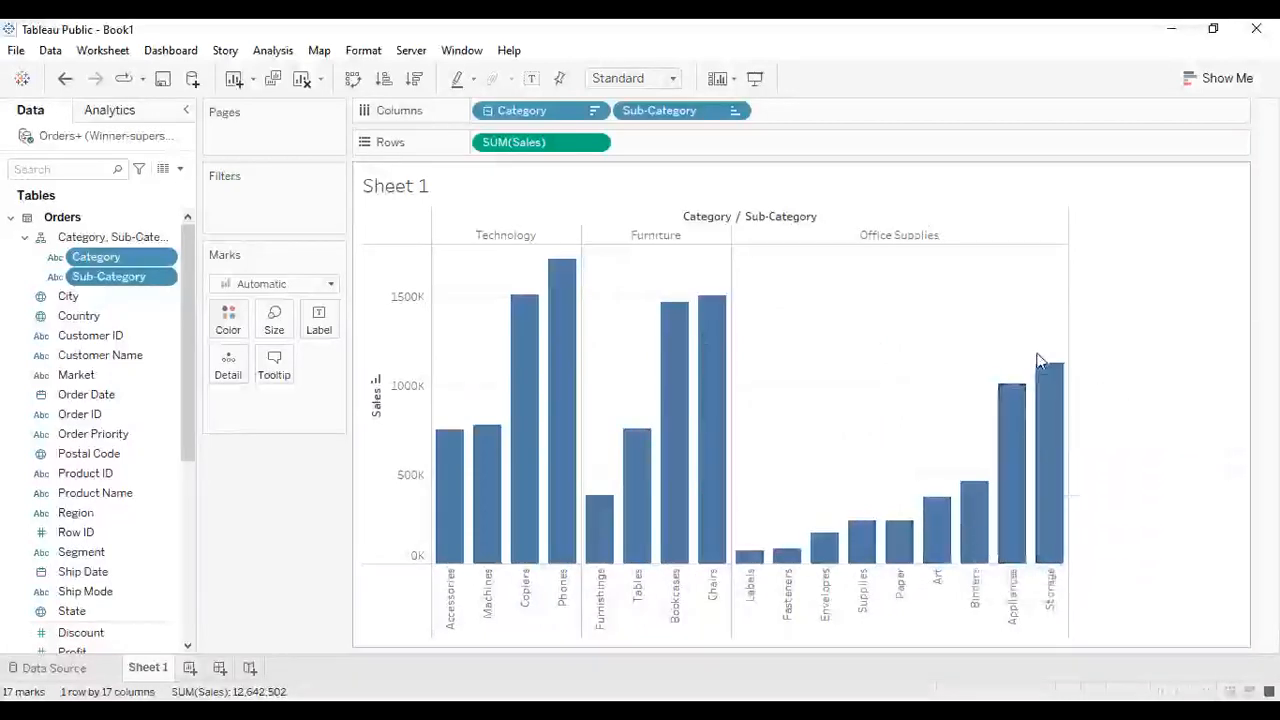
- Swap rows and columns for horizontal bars and sort the sub-categories by Sales descending
{"action": "mouse_move", "coordinate": [1040, 368]}
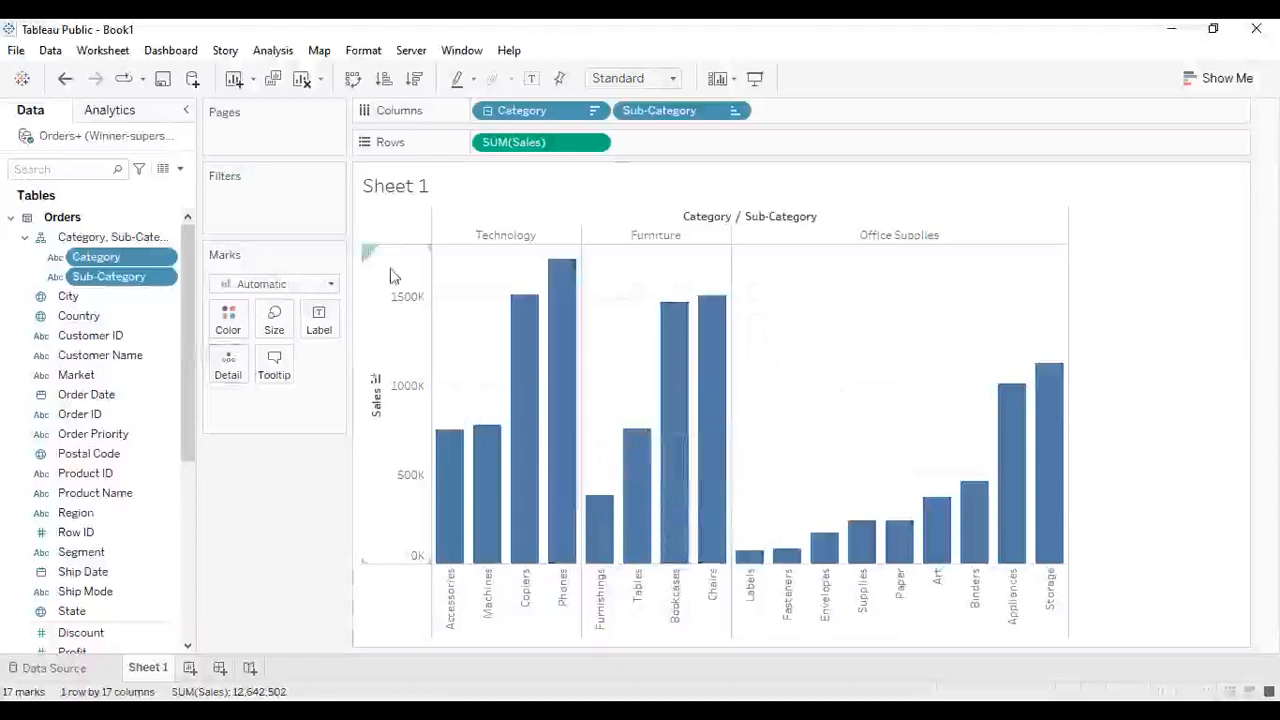
{"action": "left_click", "coordinate": [352, 79]}
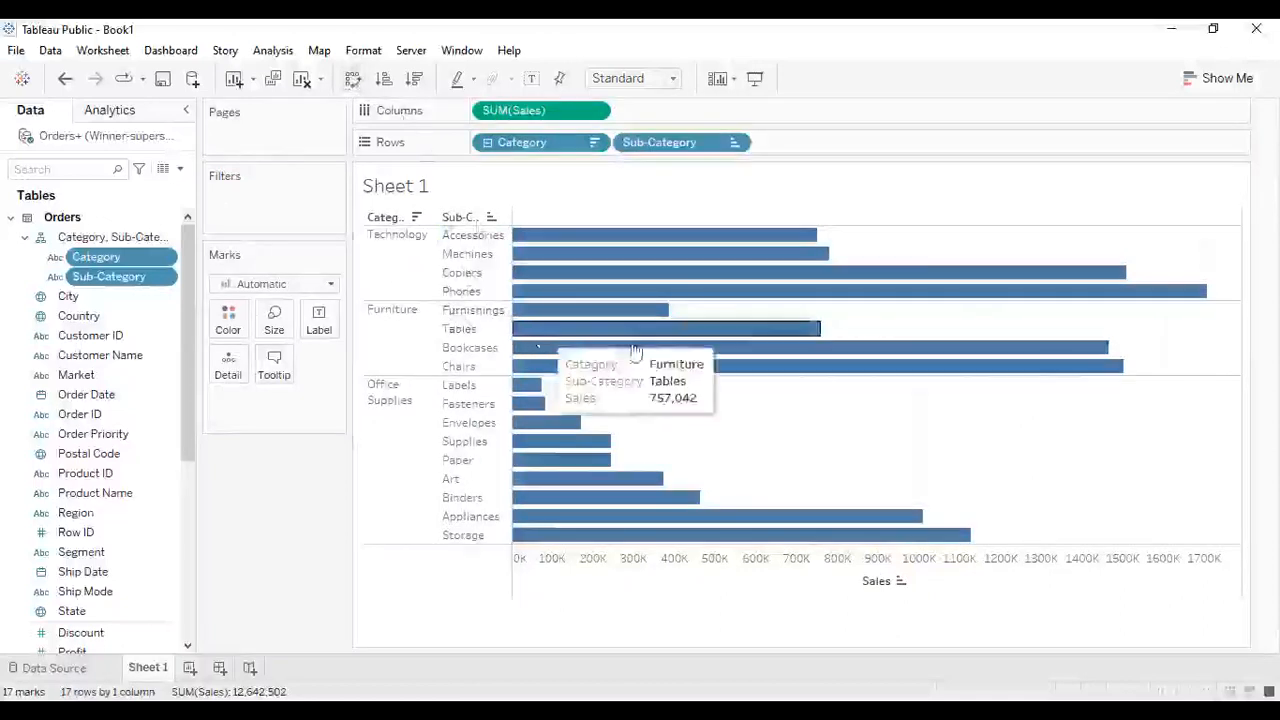
{"action": "mouse_move", "coordinate": [652, 327]}
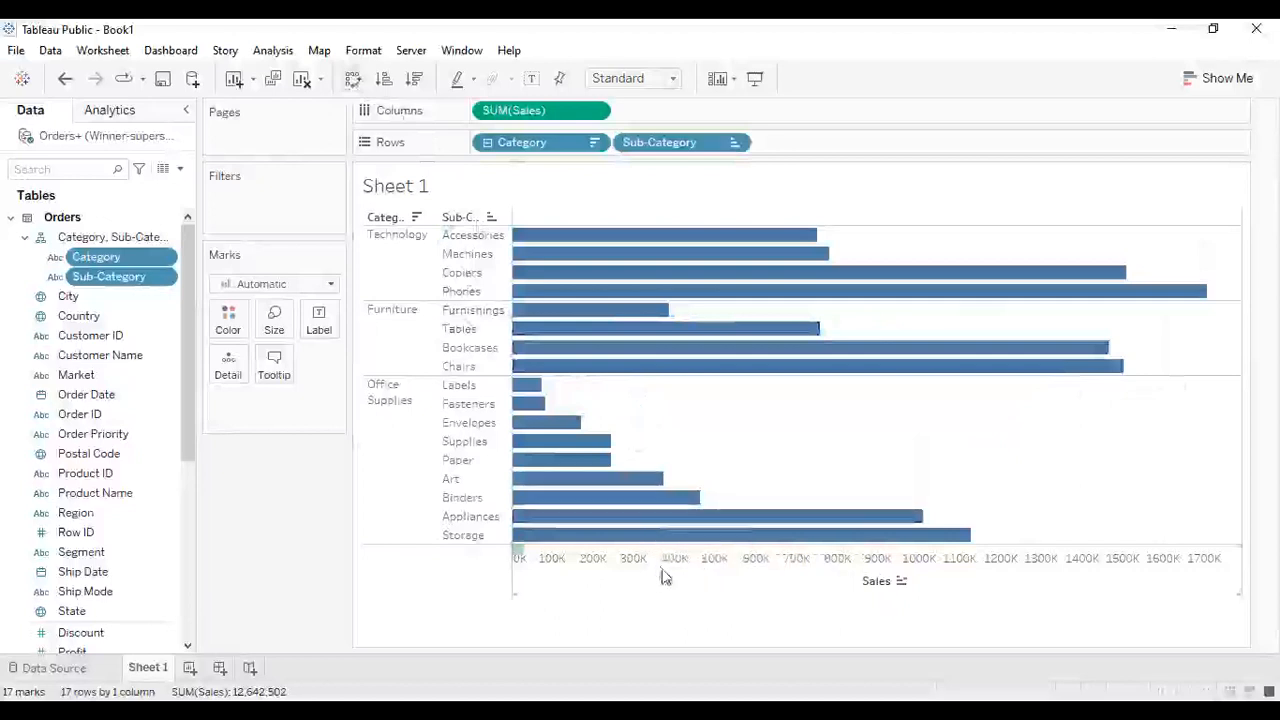
{"action": "left_click", "coordinate": [416, 80]}
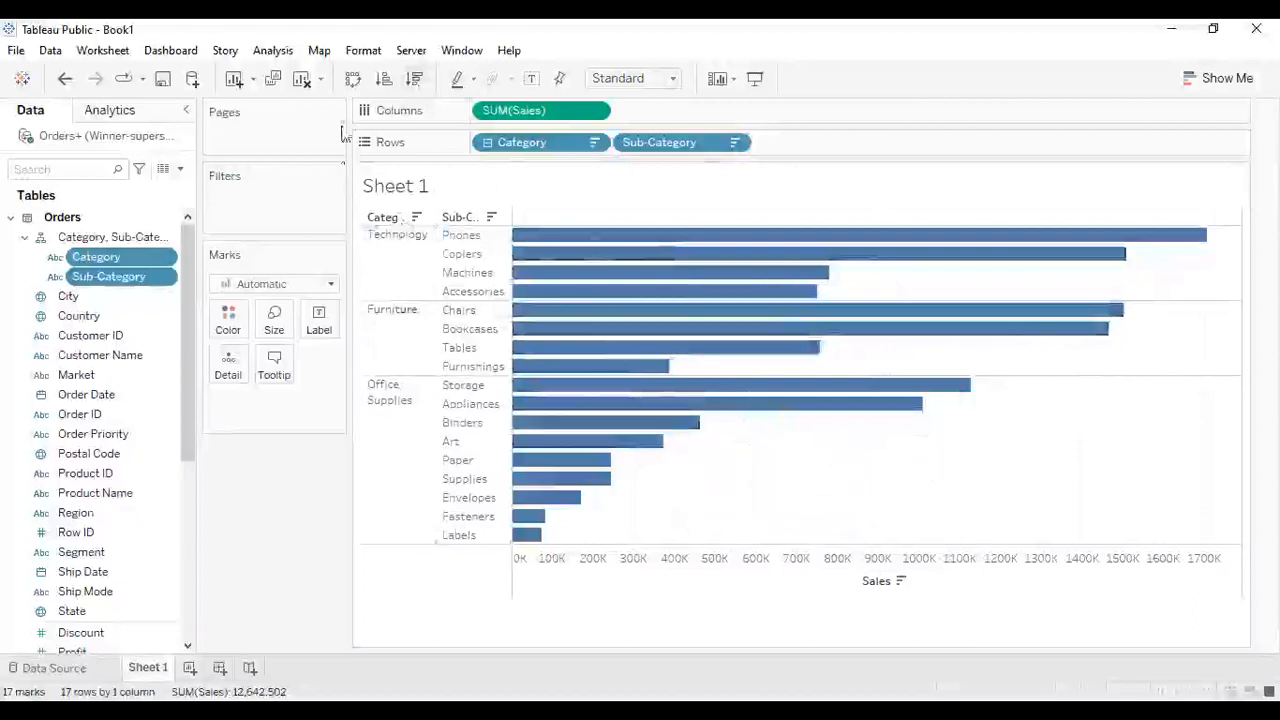
- Swap rows and columns back so Sales by Sub-Category shows as vertical columns
{"action": "left_click", "coordinate": [351, 80]}
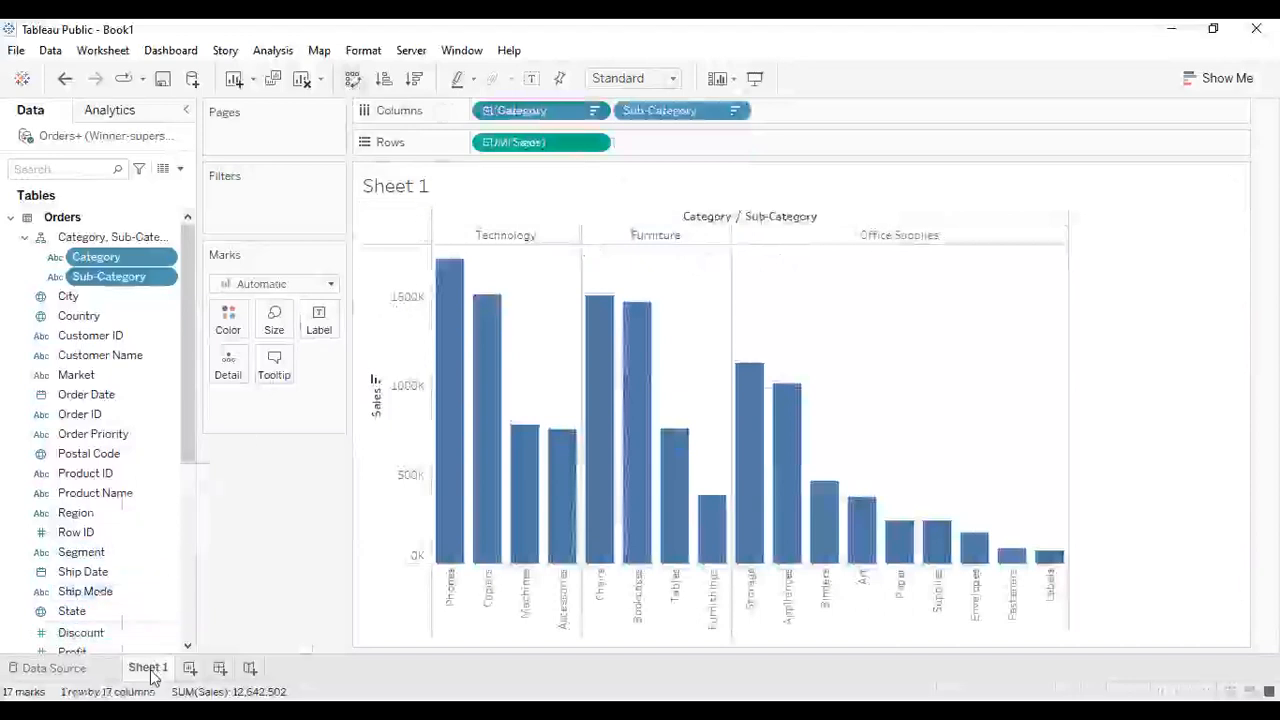
{"action": "mouse_move", "coordinate": [152, 678]}
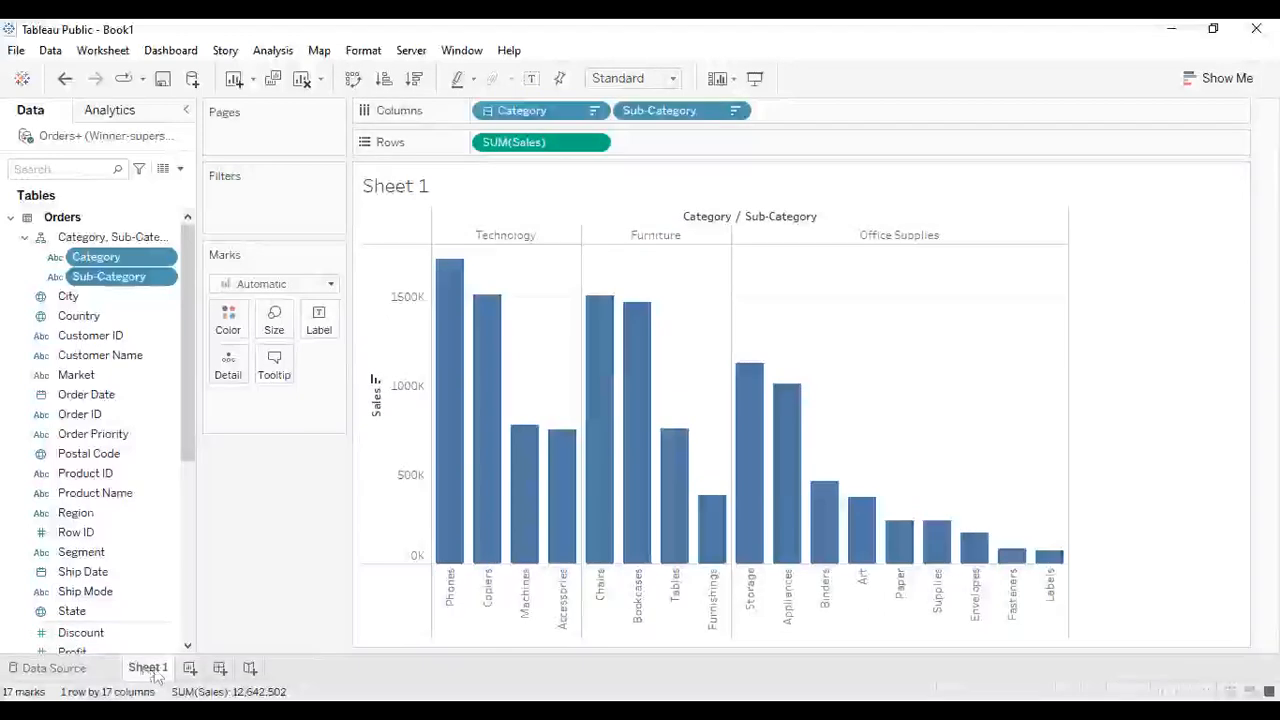
- Rename Sheet 1 as Sales by Category
{"action": "double_click", "coordinate": [148, 668]}
{"action": "key", "text": "BackSpace"}
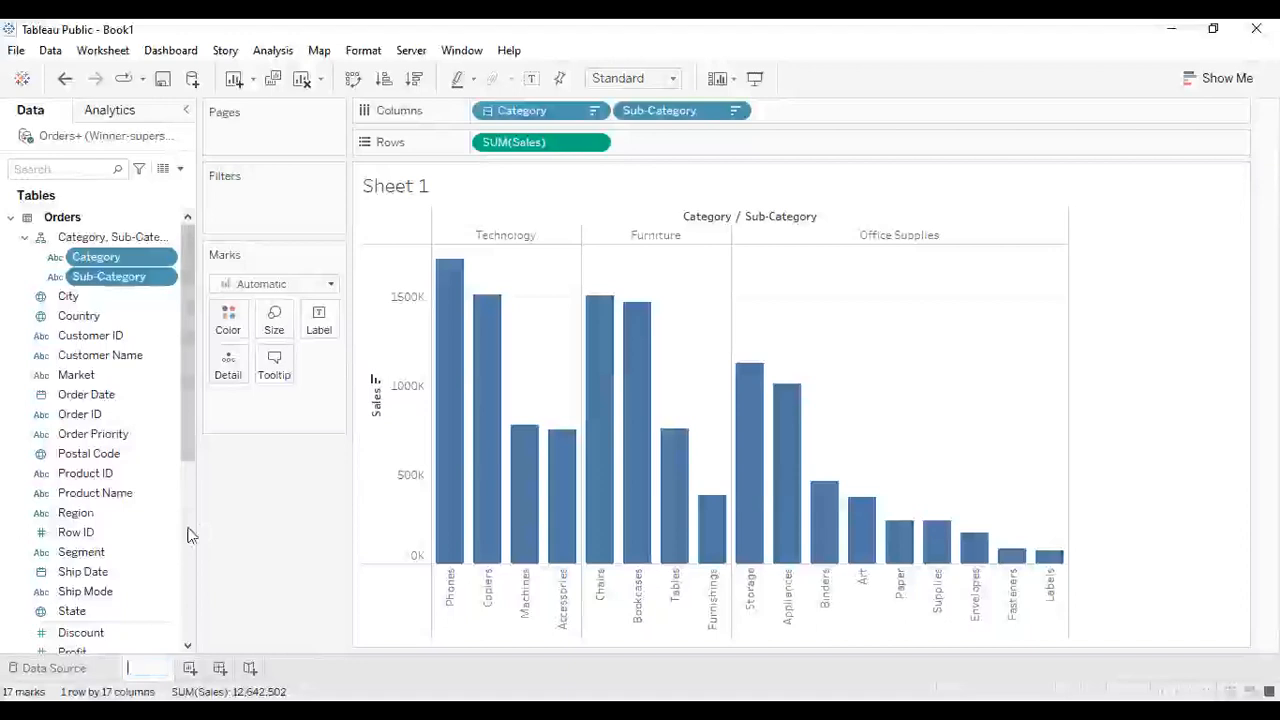
{"action": "type", "text": "Sa"}
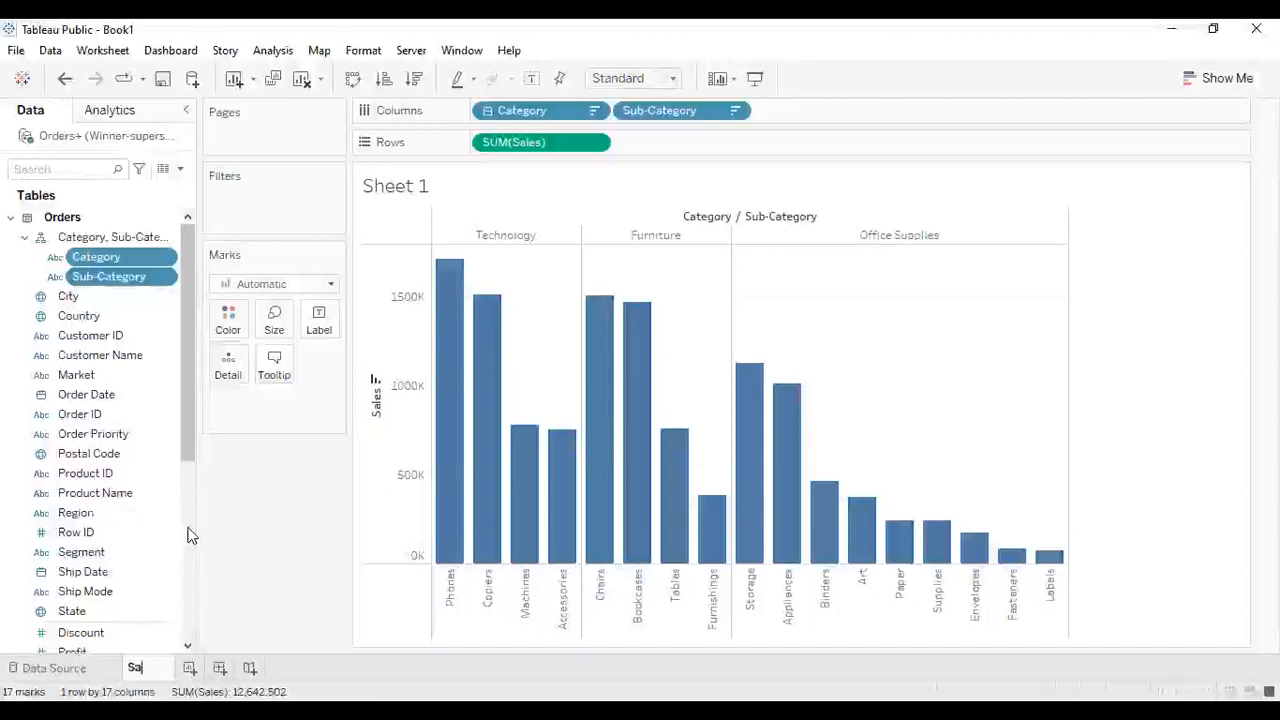
{"action": "type", "text": "les by Cate"}
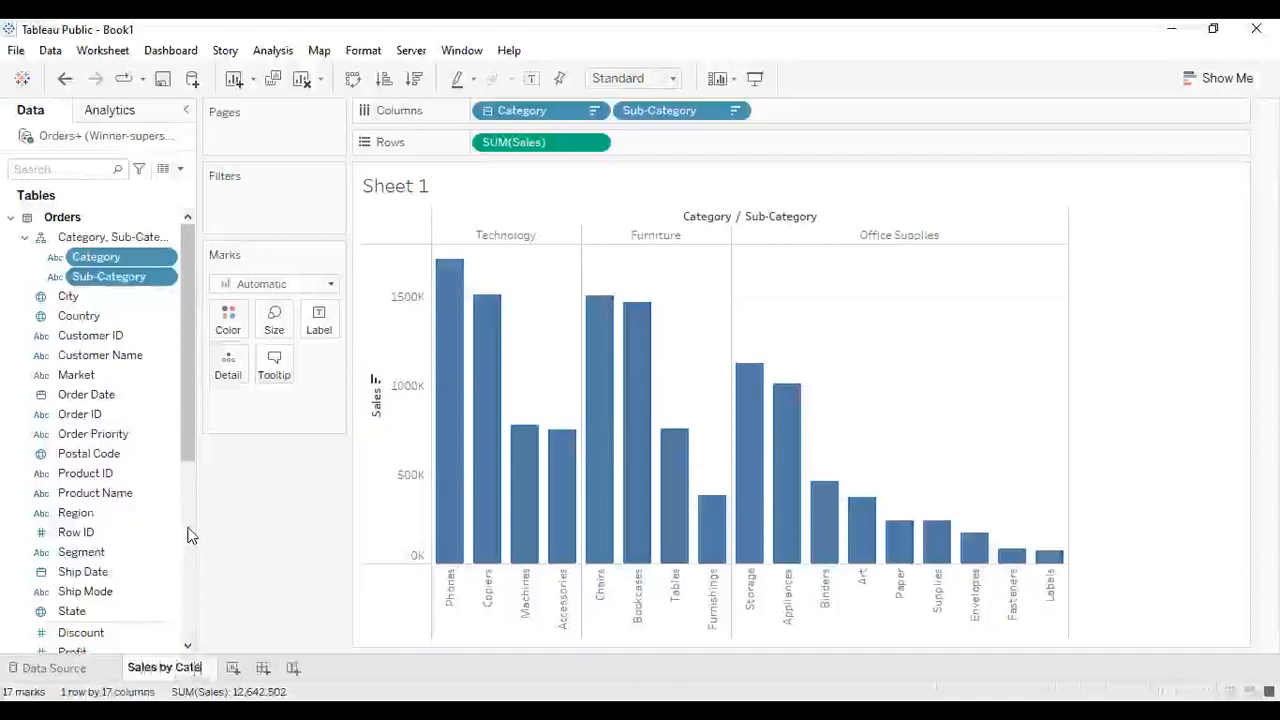
{"action": "type", "text": "gory"}
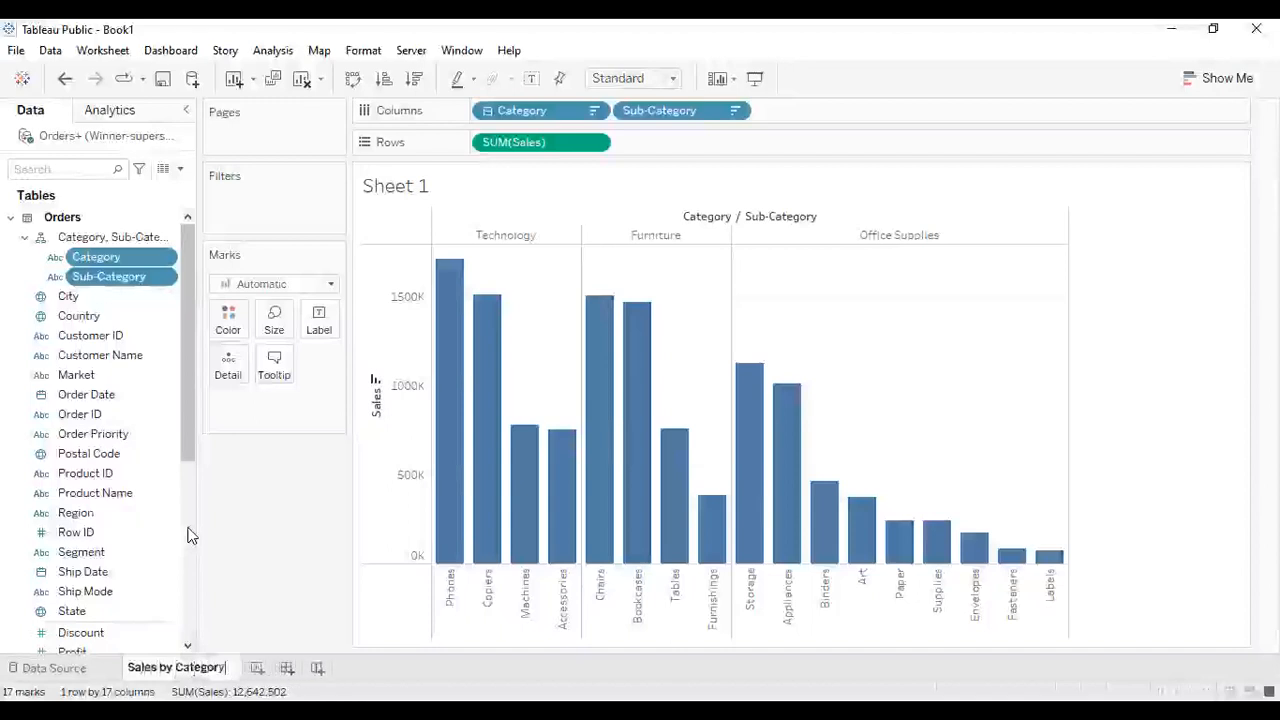
{"action": "key", "text": "Return"}
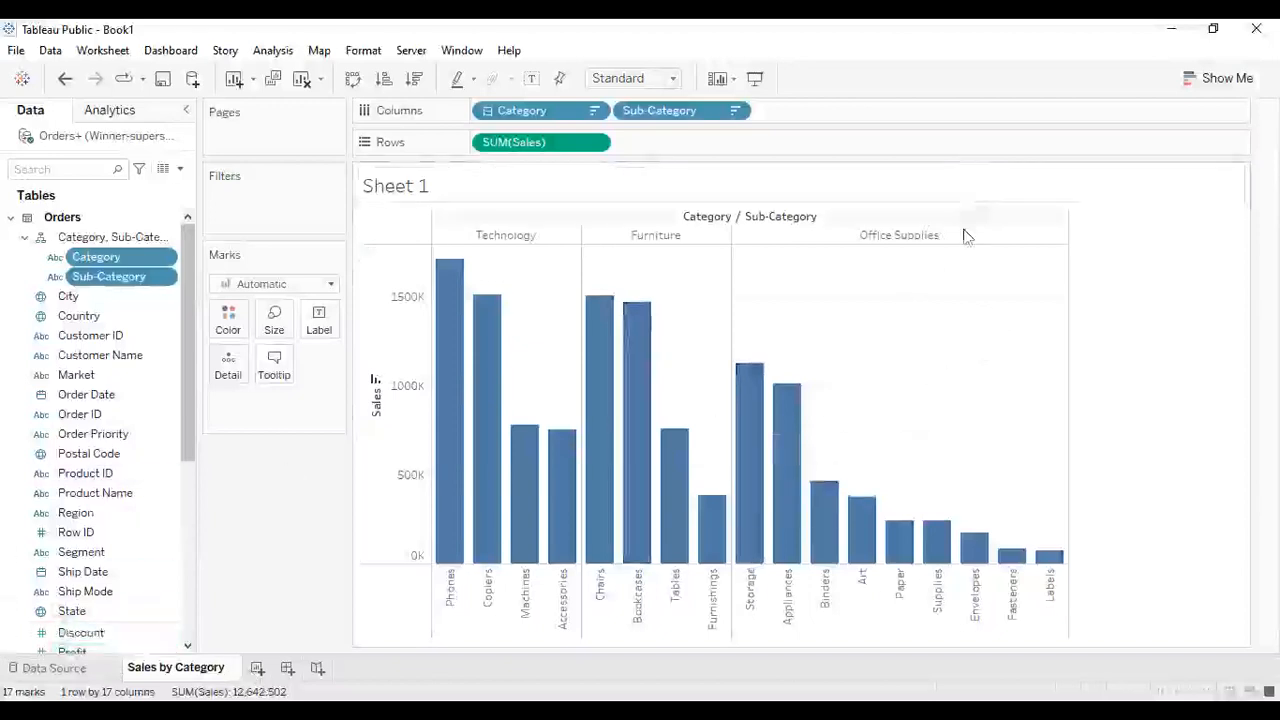
{"action": "left_click", "coordinate": [1134, 265]}
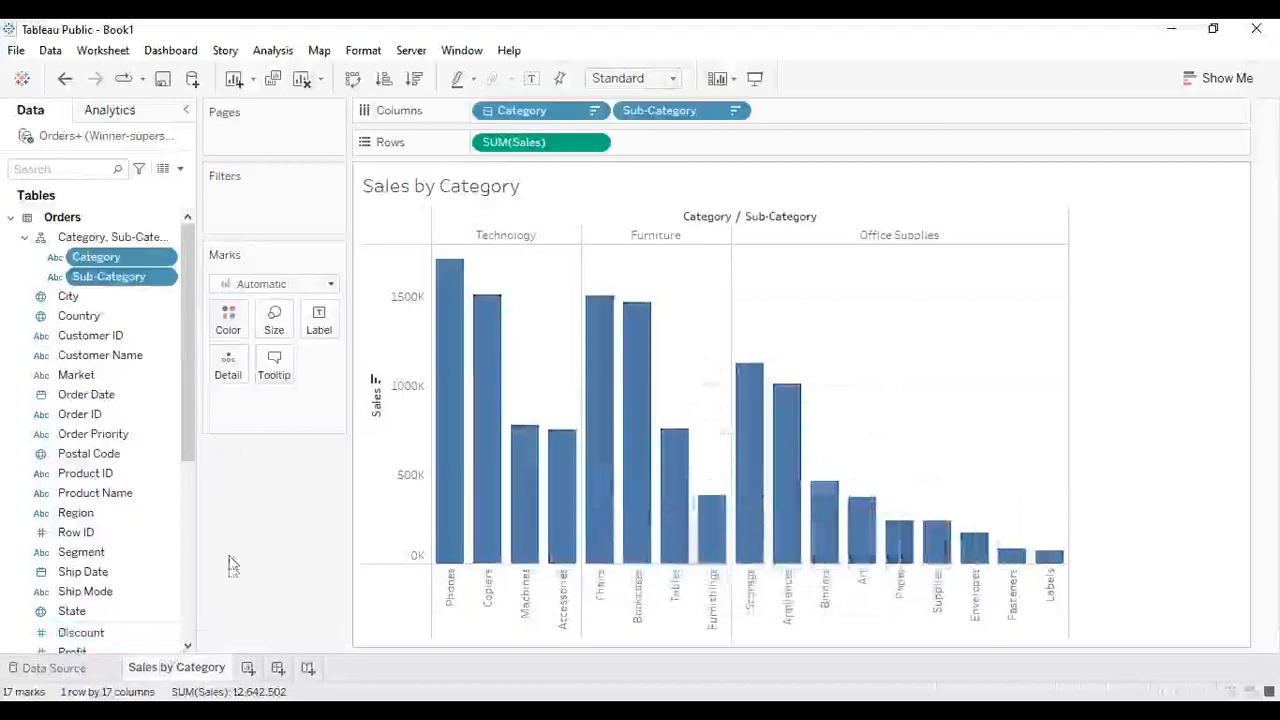
- Add a new worksheet and place Region (People) on columns
{"action": "left_click", "coordinate": [248, 668]}
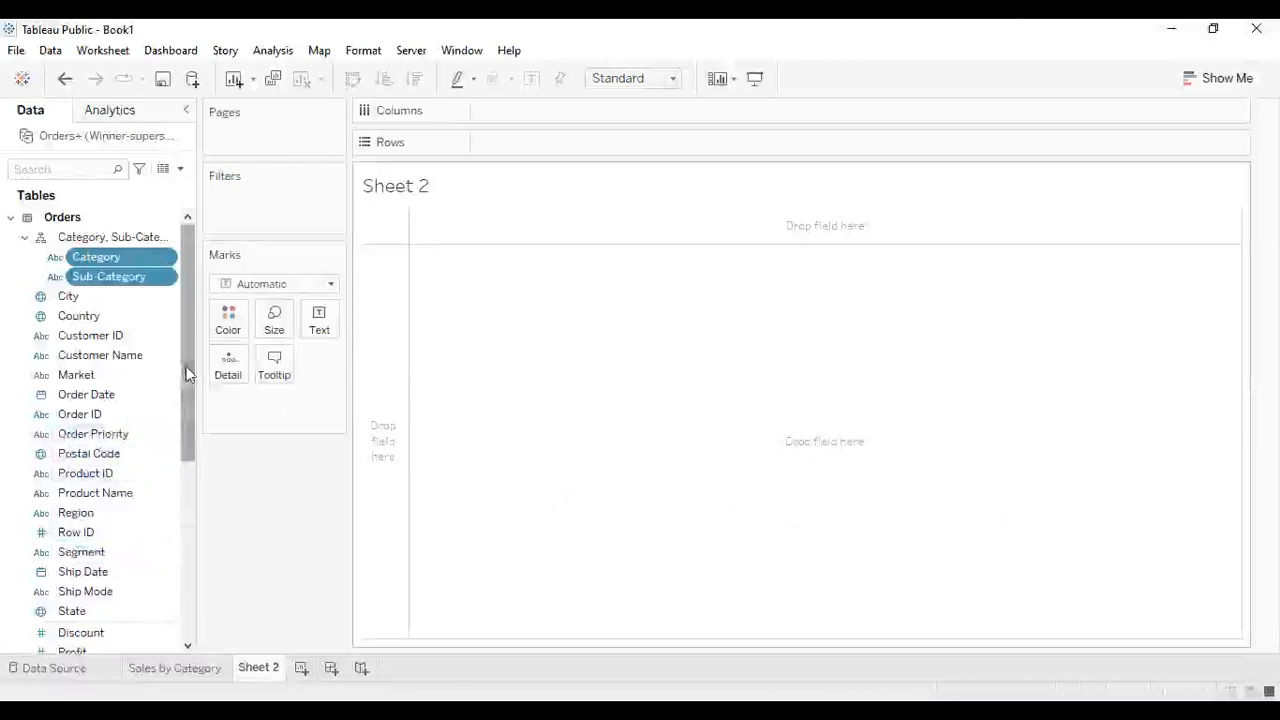
{"action": "left_click_drag", "start_coordinate": [186, 373], "coordinate": [192, 472]}
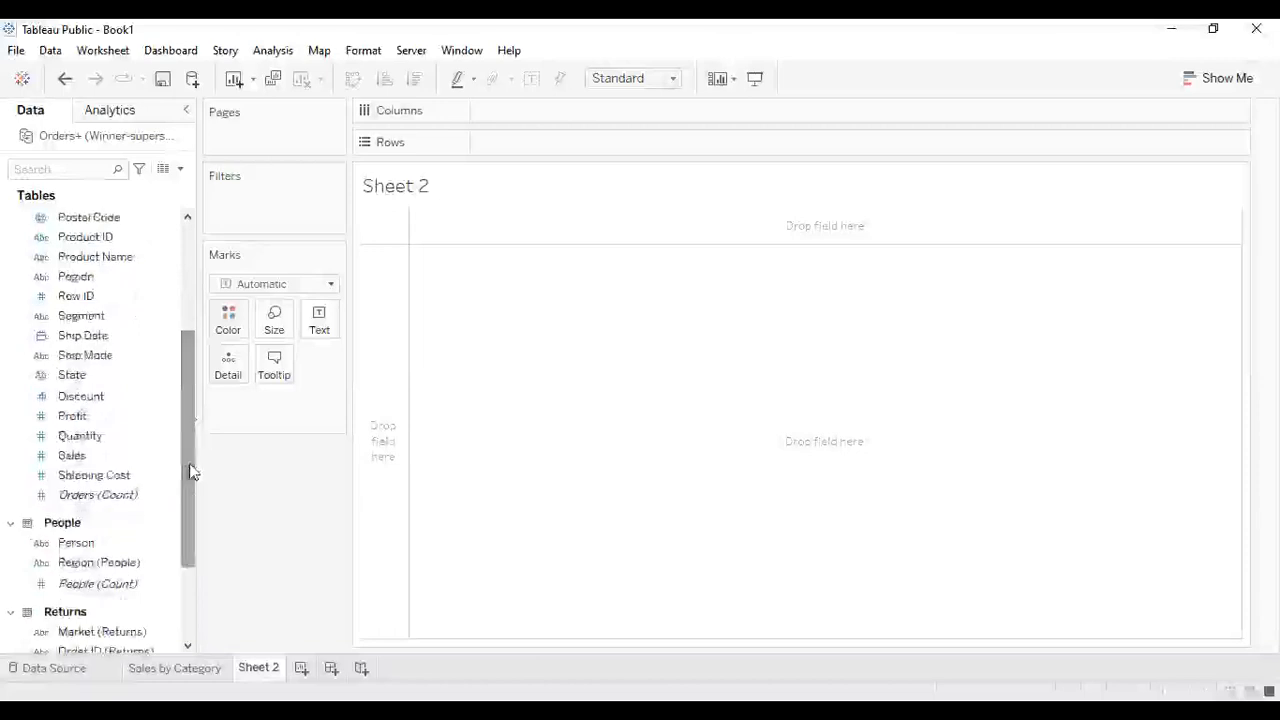
{"action": "left_click_drag", "start_coordinate": [189, 477], "coordinate": [180, 506]}
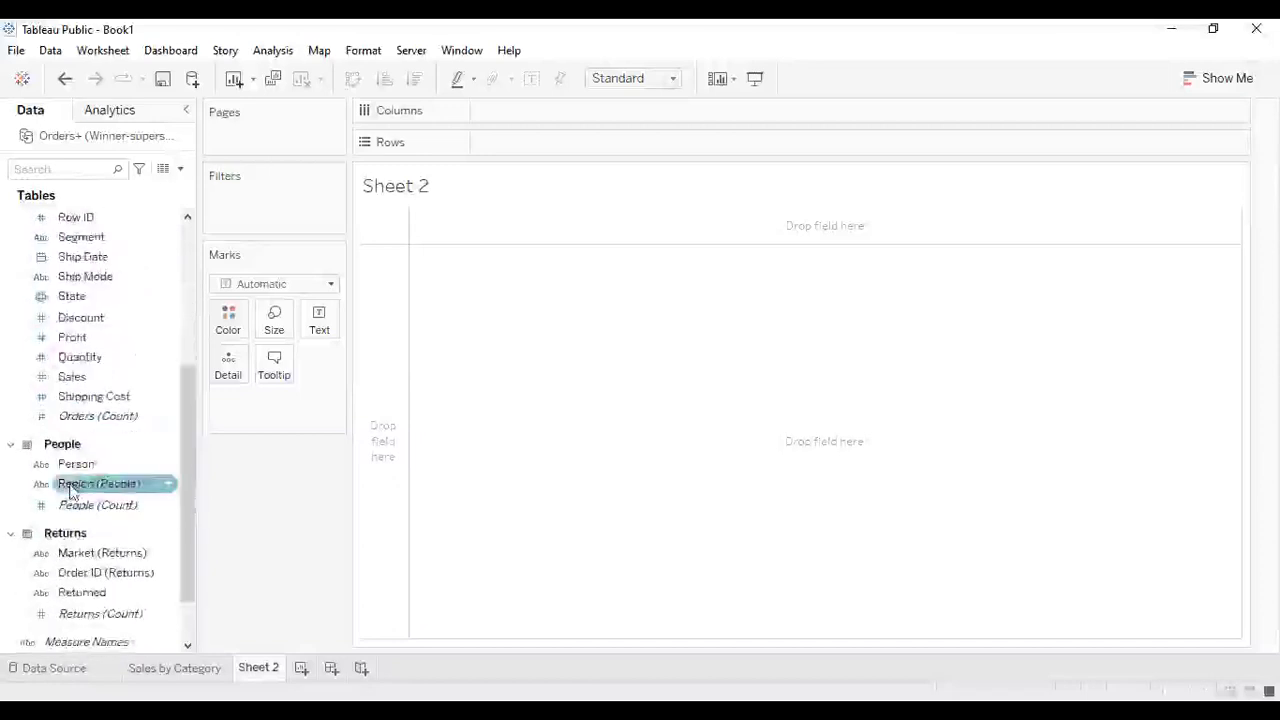
{"action": "left_click_drag", "start_coordinate": [77, 485], "coordinate": [510, 107]}
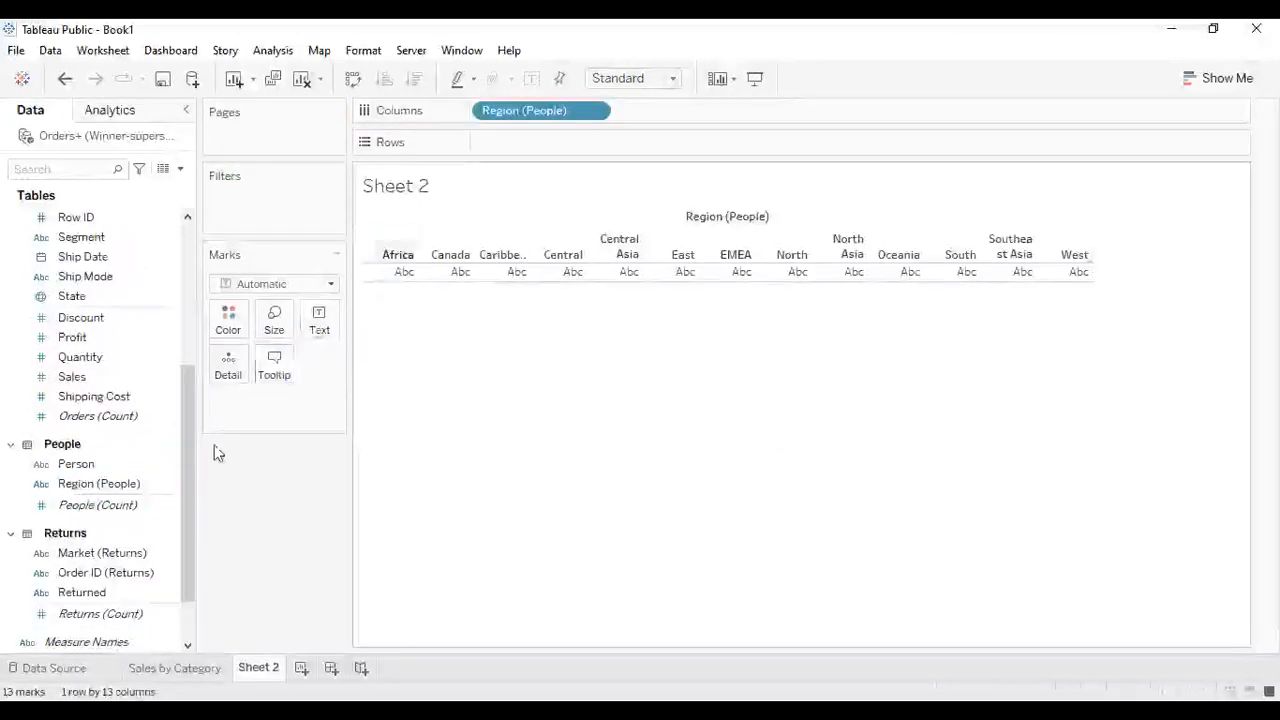
- Put Profit on rows and sort the regions by Profit ascending
{"action": "left_click_drag", "start_coordinate": [188, 477], "coordinate": [203, 437]}
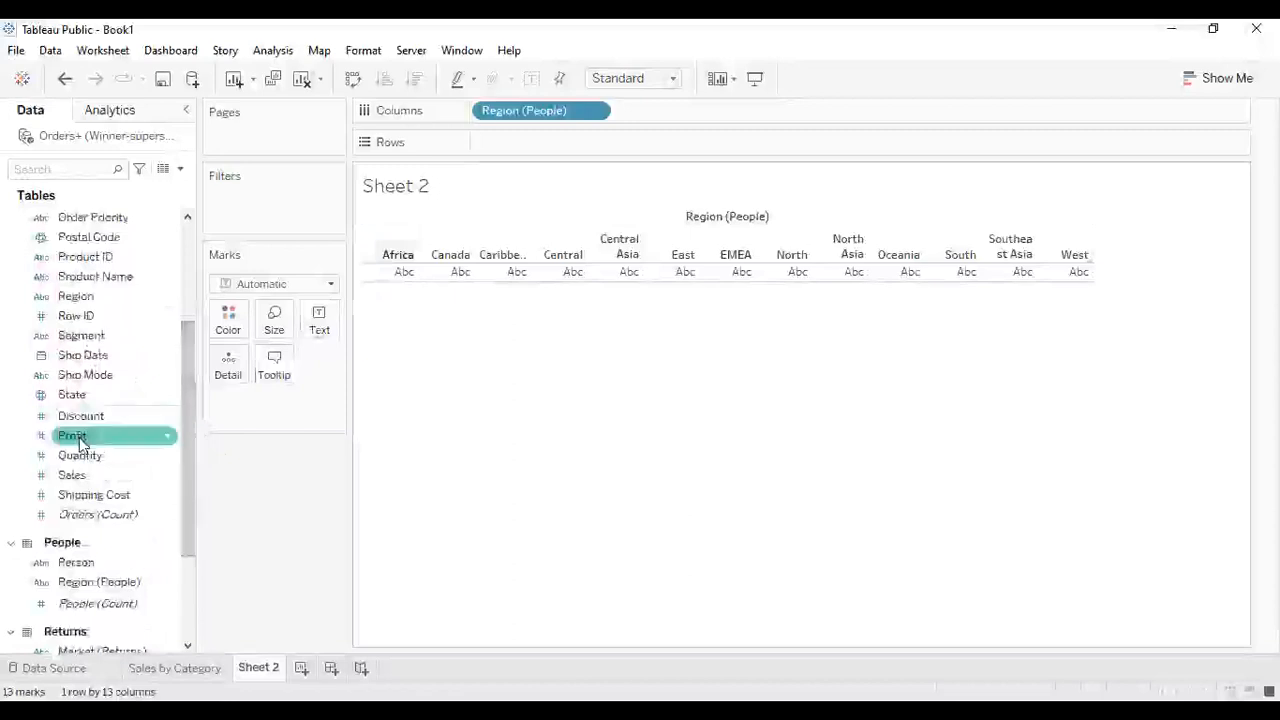
{"action": "left_click_drag", "start_coordinate": [80, 443], "coordinate": [507, 149]}
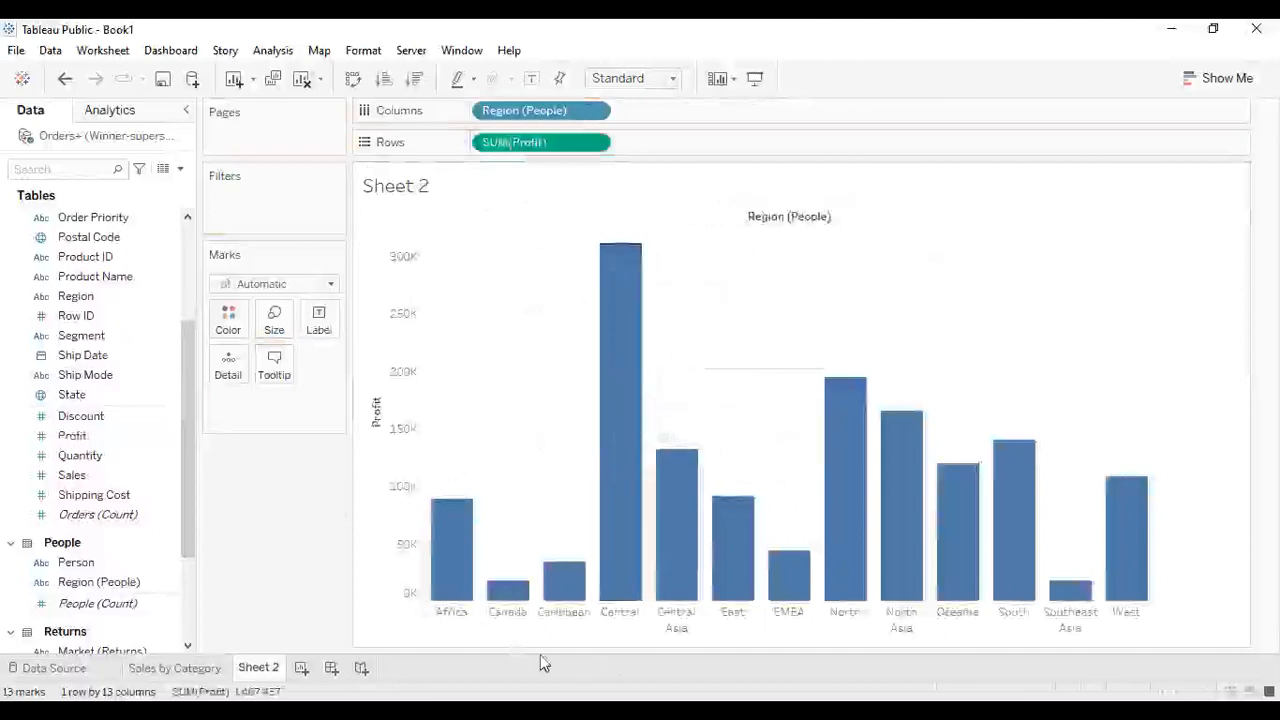
{"action": "mouse_move", "coordinate": [1120, 549]}
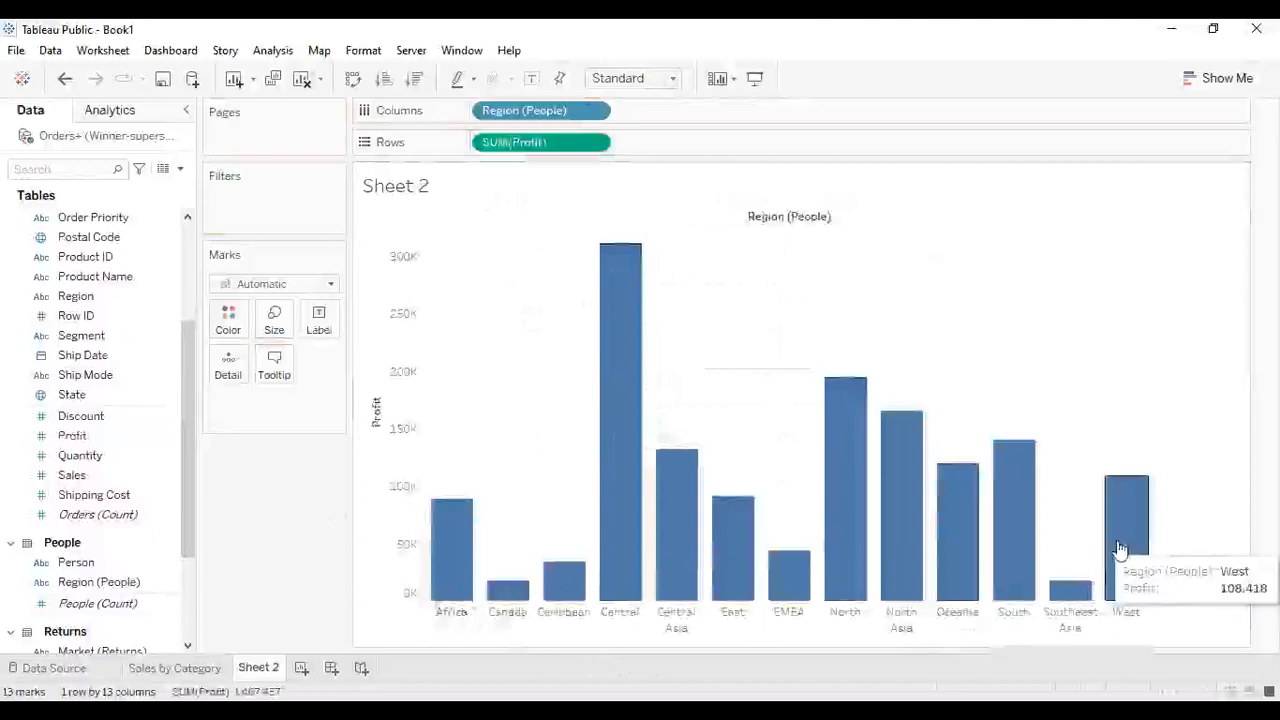
{"action": "left_click", "coordinate": [383, 79]}
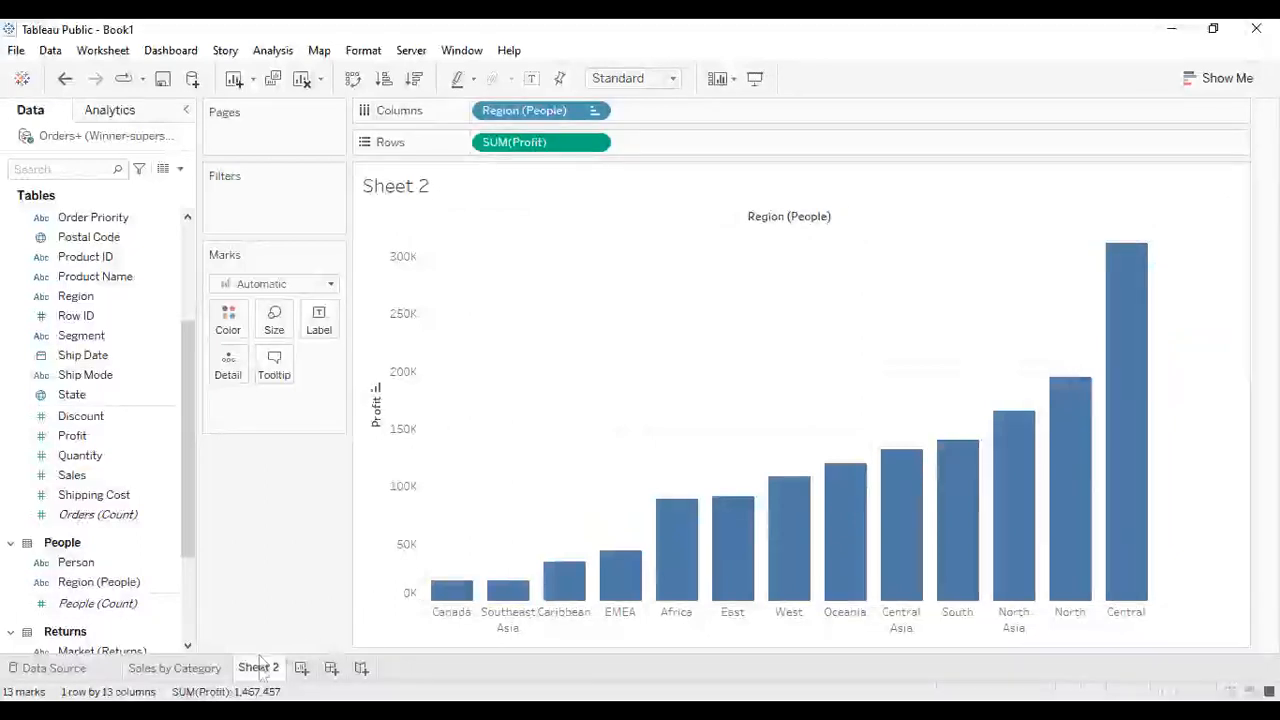
- Rename Sheet 2 as Profit by Region
{"action": "mouse_move", "coordinate": [261, 673]}
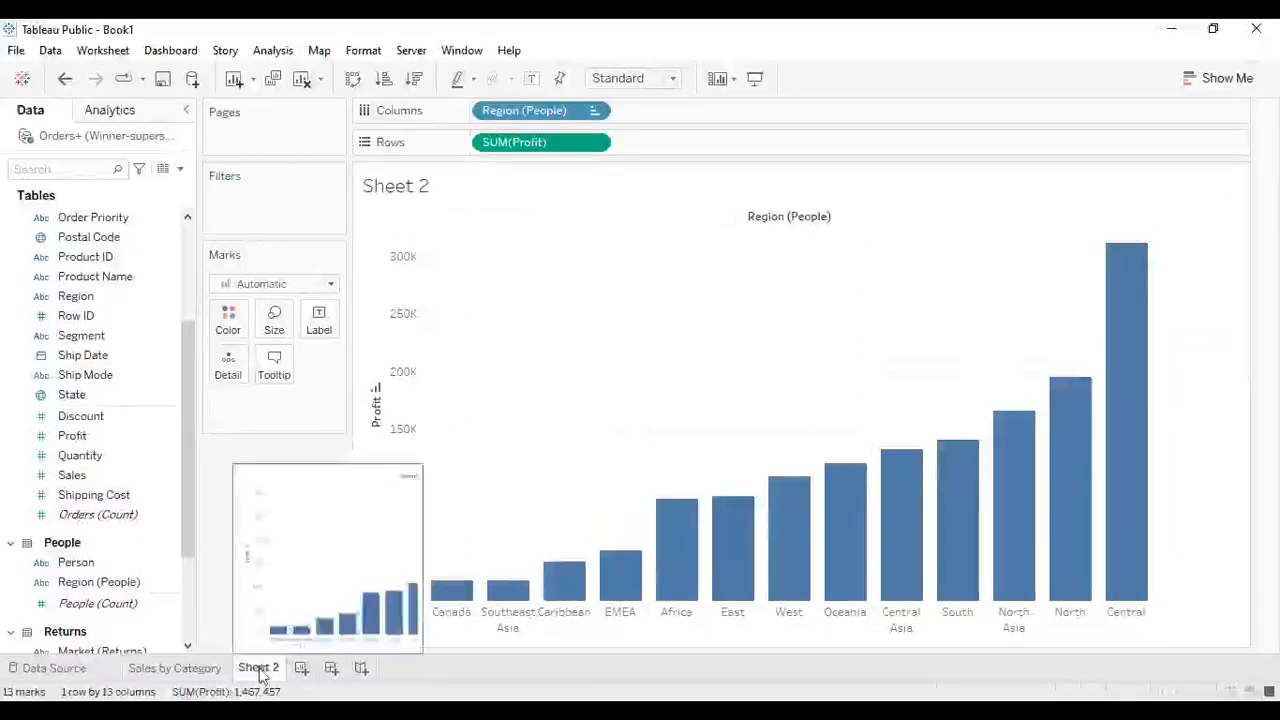
{"action": "double_click", "coordinate": [261, 673]}
{"action": "key", "text": "BackSpace"}
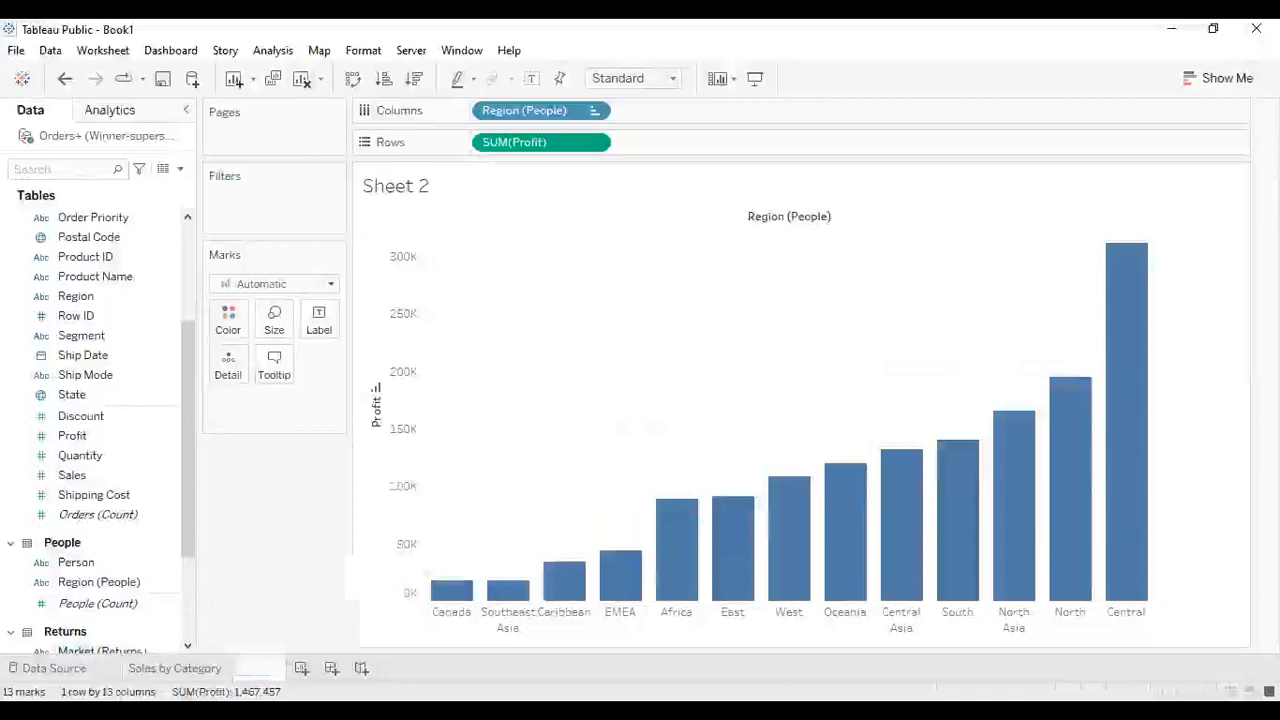
{"action": "type", "text": "Pr"}
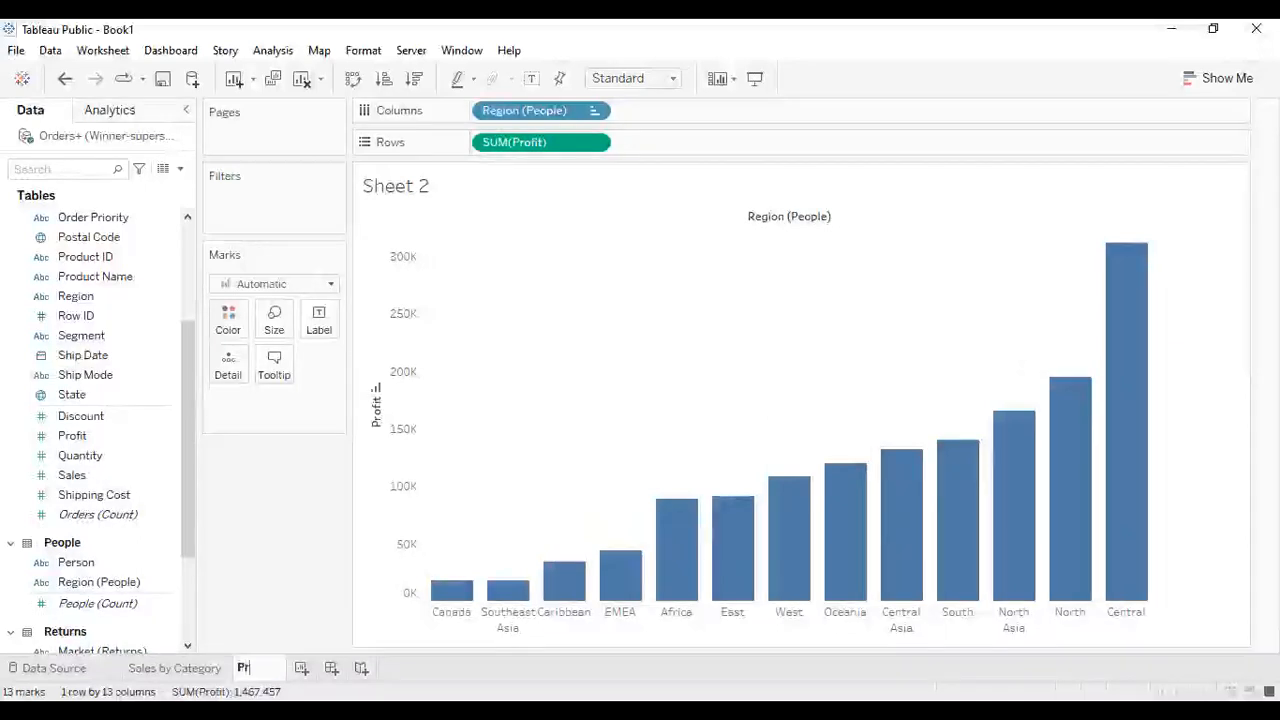
{"action": "type", "text": "ofit by"}
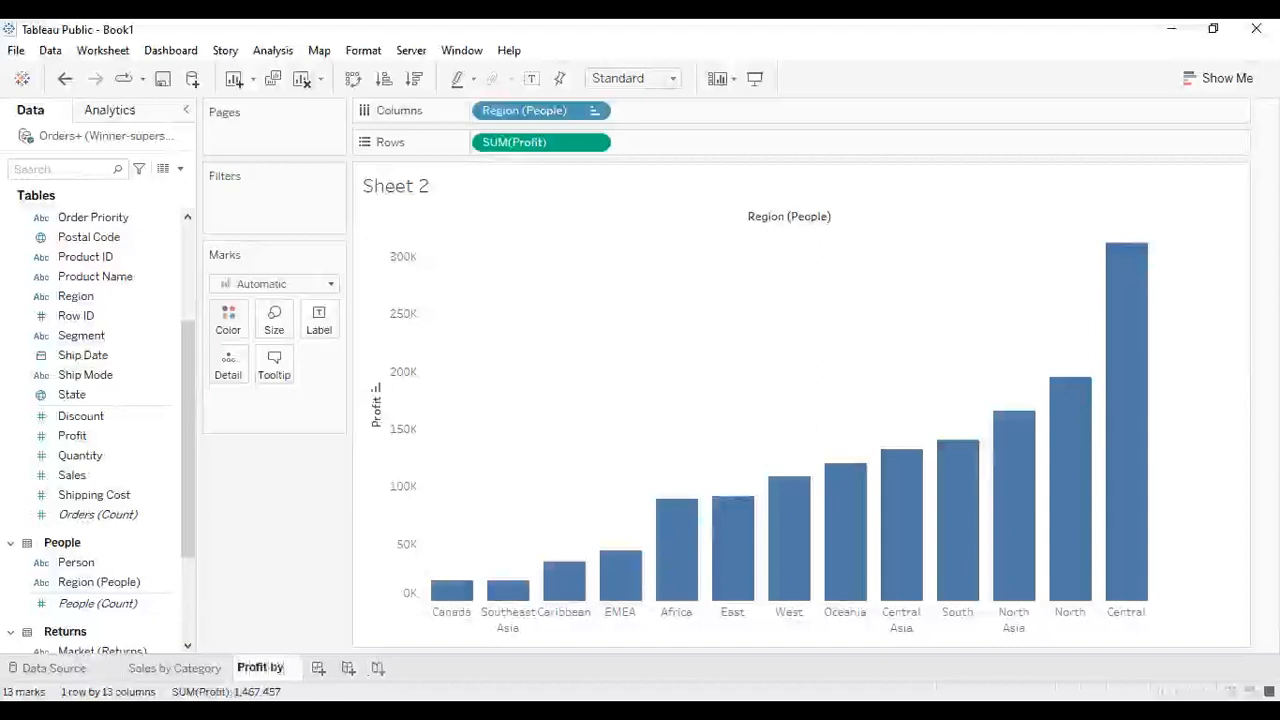
{"action": "type", "text": " Region"}
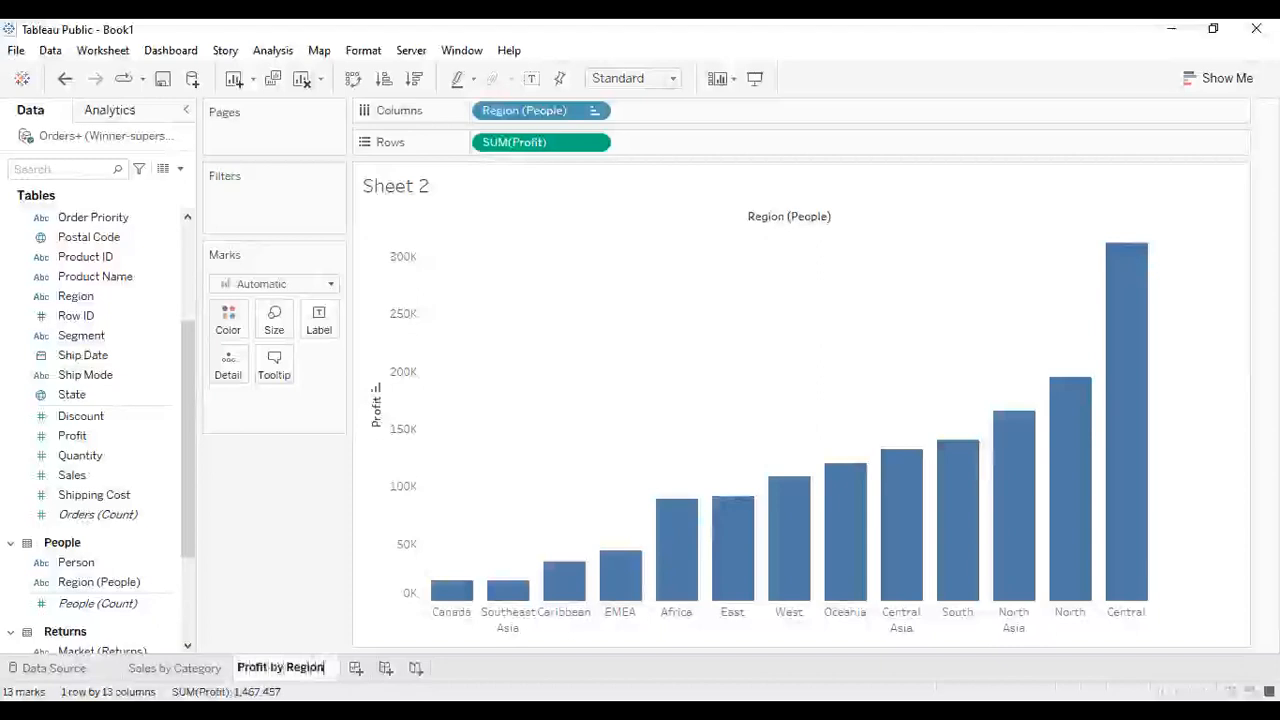
{"action": "key", "text": "Return"}
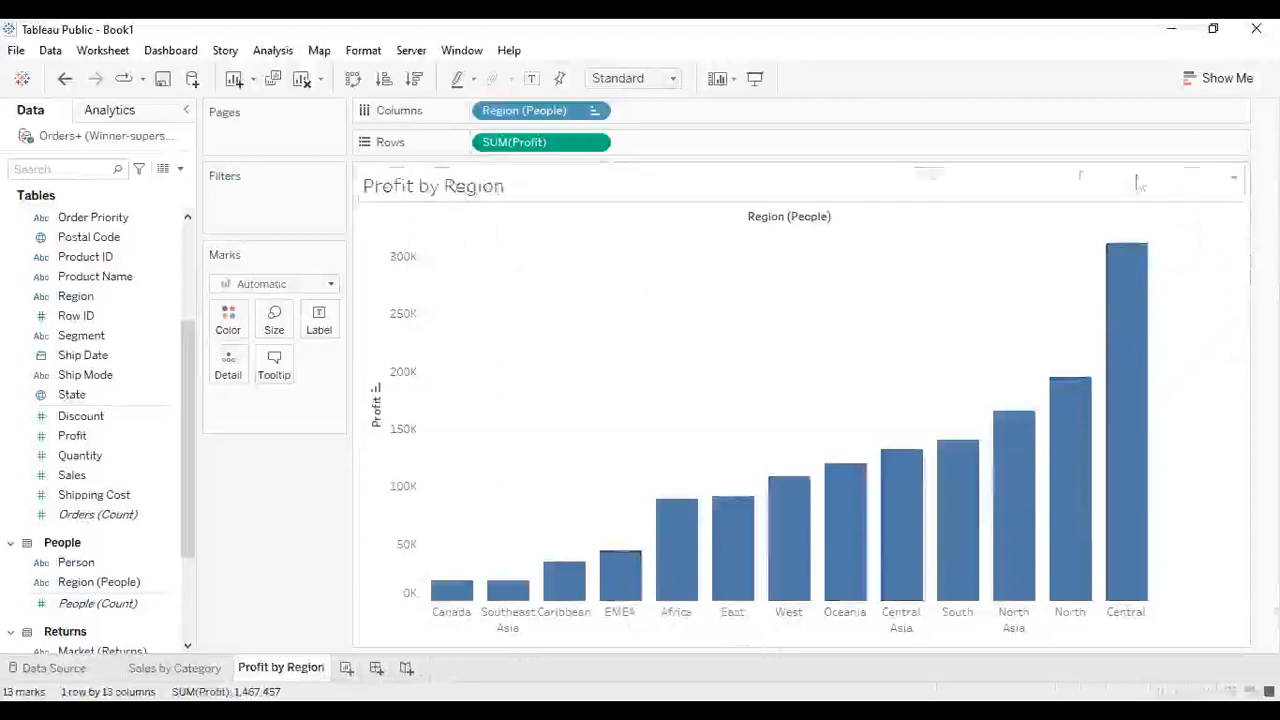
{"action": "left_click", "coordinate": [1233, 180]}
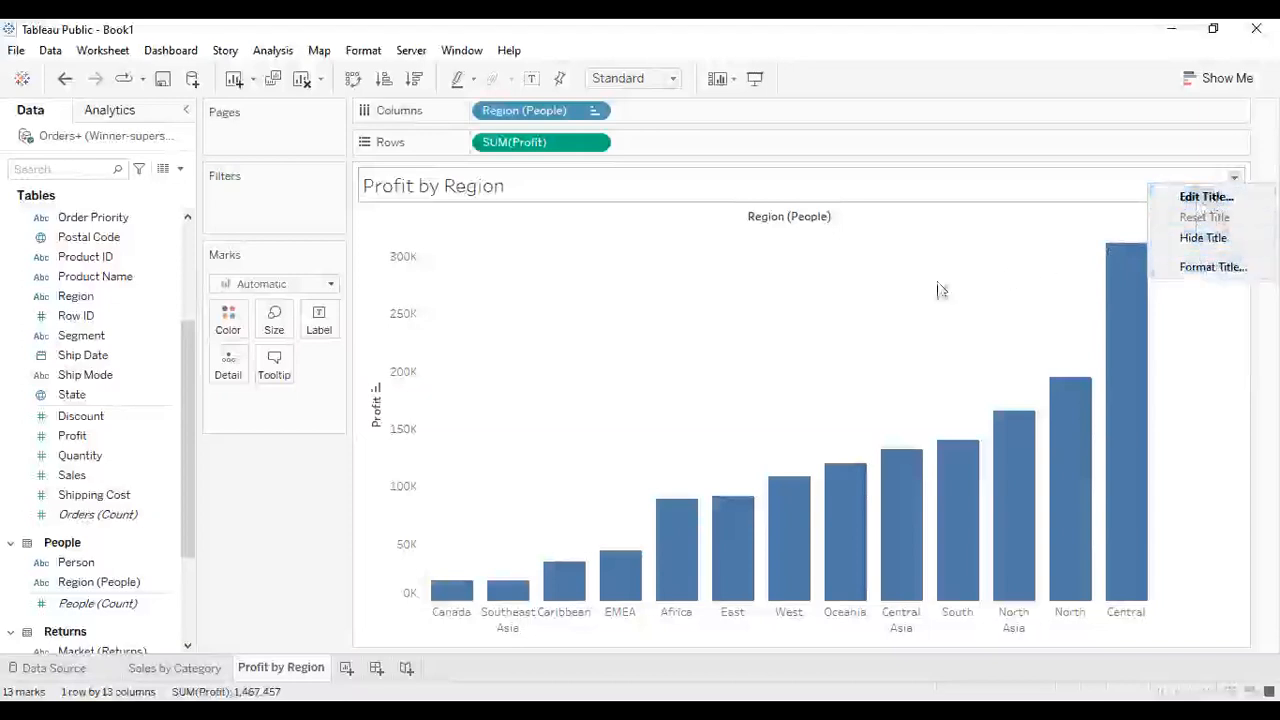
{"action": "left_click", "coordinate": [1185, 340]}
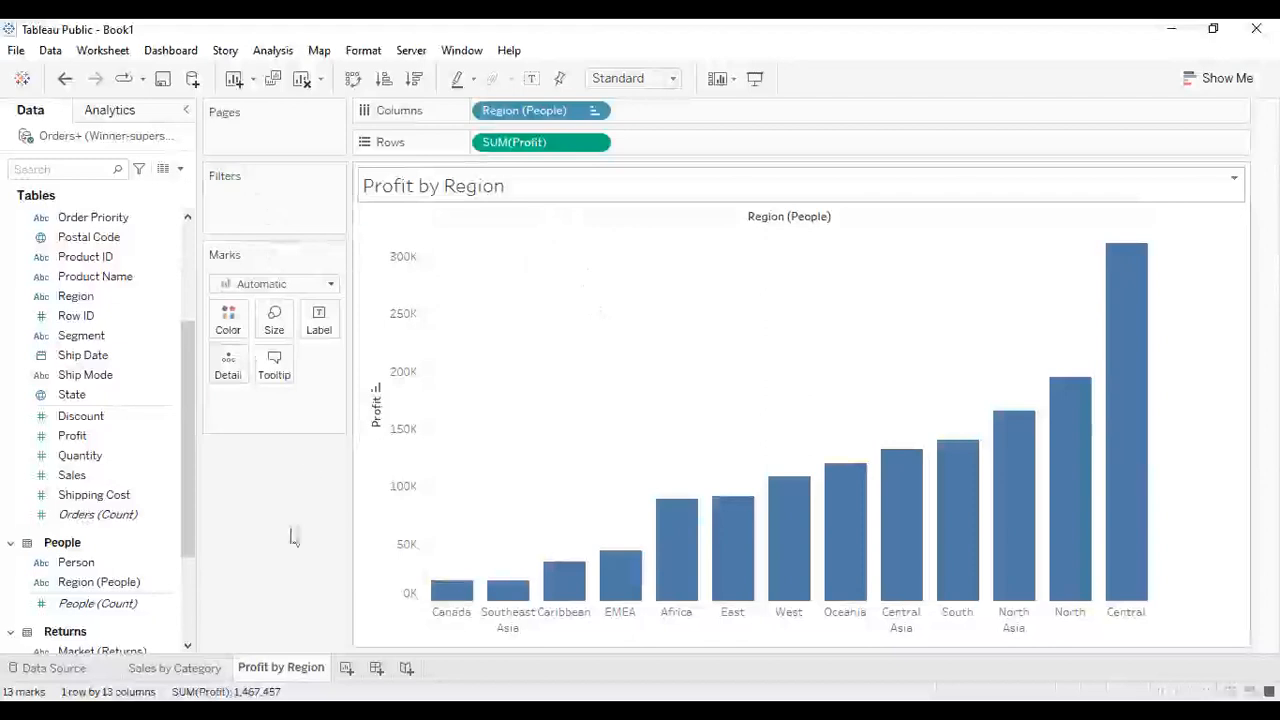
- Add a new worksheet and create a Country, City hierarchy by combining City with Country
{"action": "left_click", "coordinate": [346, 668]}
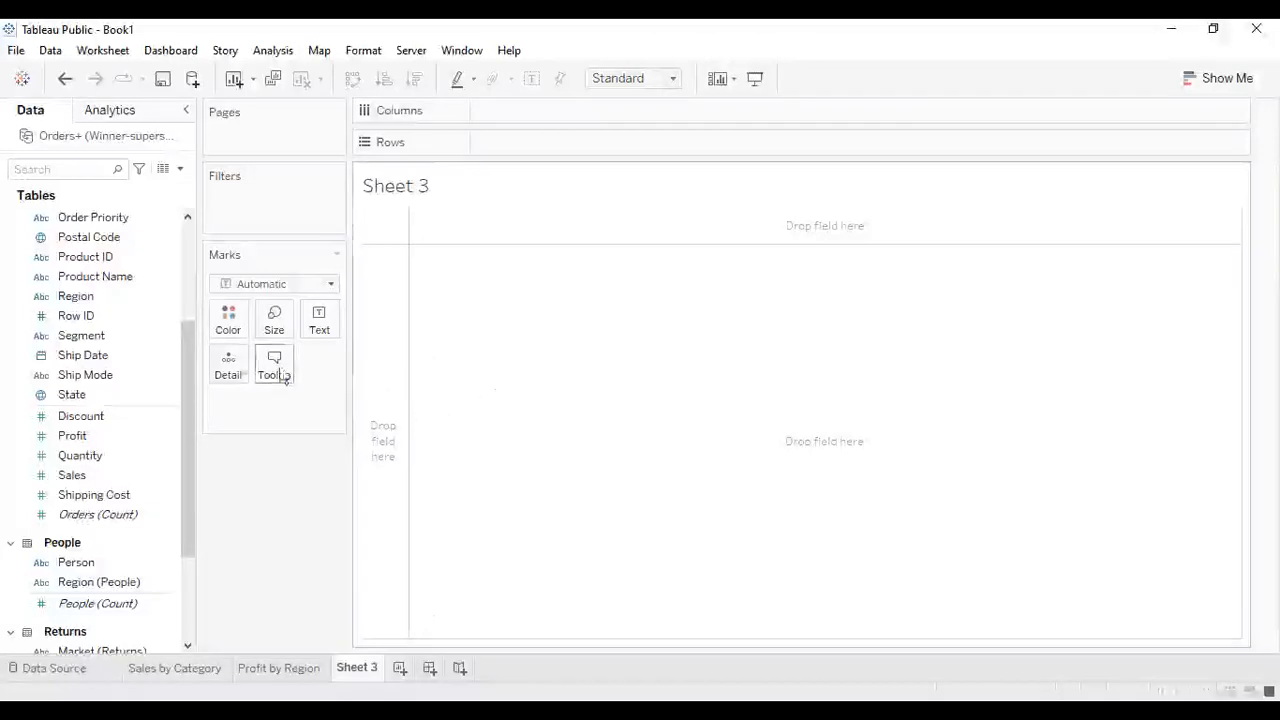
{"action": "left_click_drag", "start_coordinate": [184, 388], "coordinate": [193, 514]}
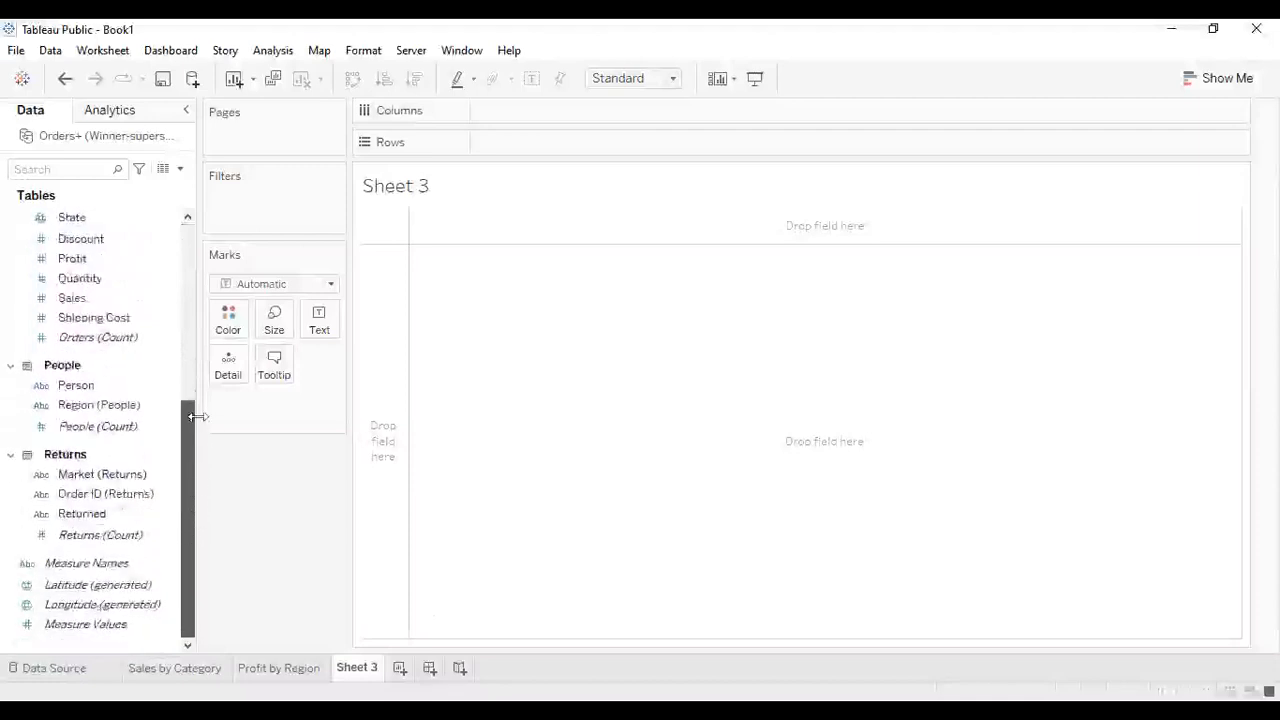
{"action": "left_click_drag", "start_coordinate": [186, 426], "coordinate": [184, 330]}
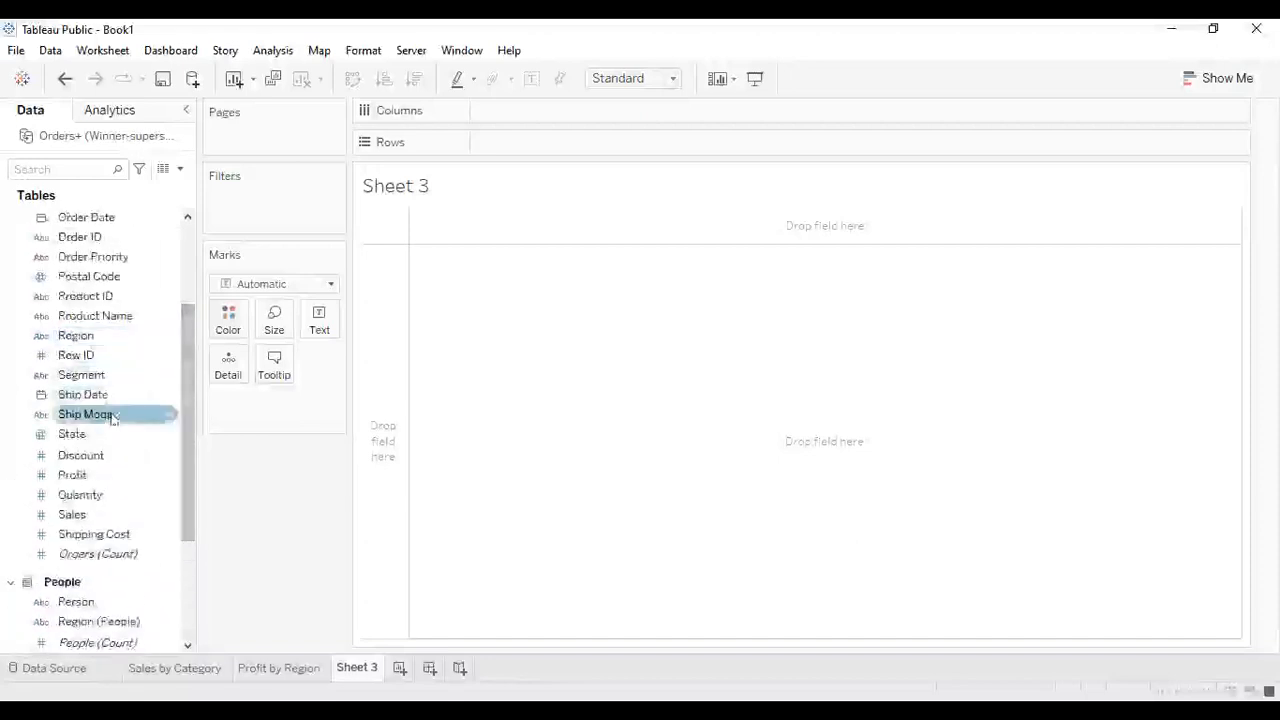
{"action": "left_click_drag", "start_coordinate": [182, 392], "coordinate": [190, 300]}
{"action": "left_click", "coordinate": [92, 296]}
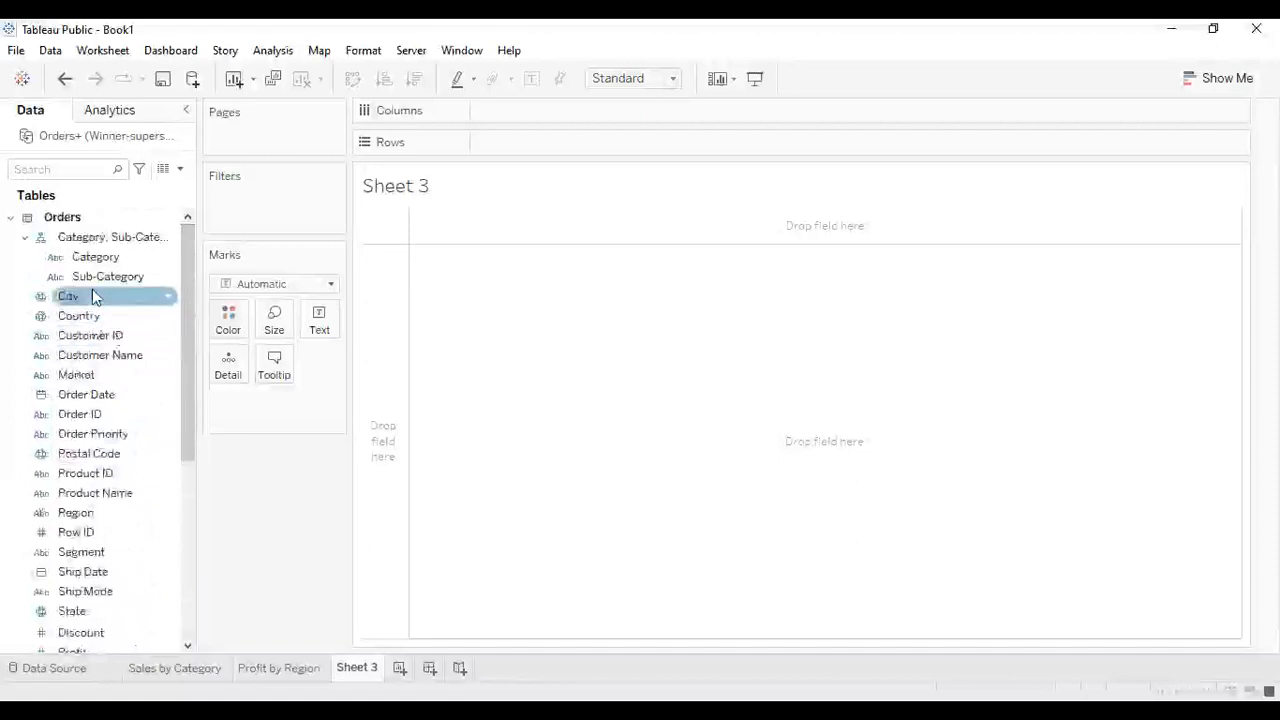
{"action": "left_click_drag", "start_coordinate": [92, 292], "coordinate": [98, 320]}
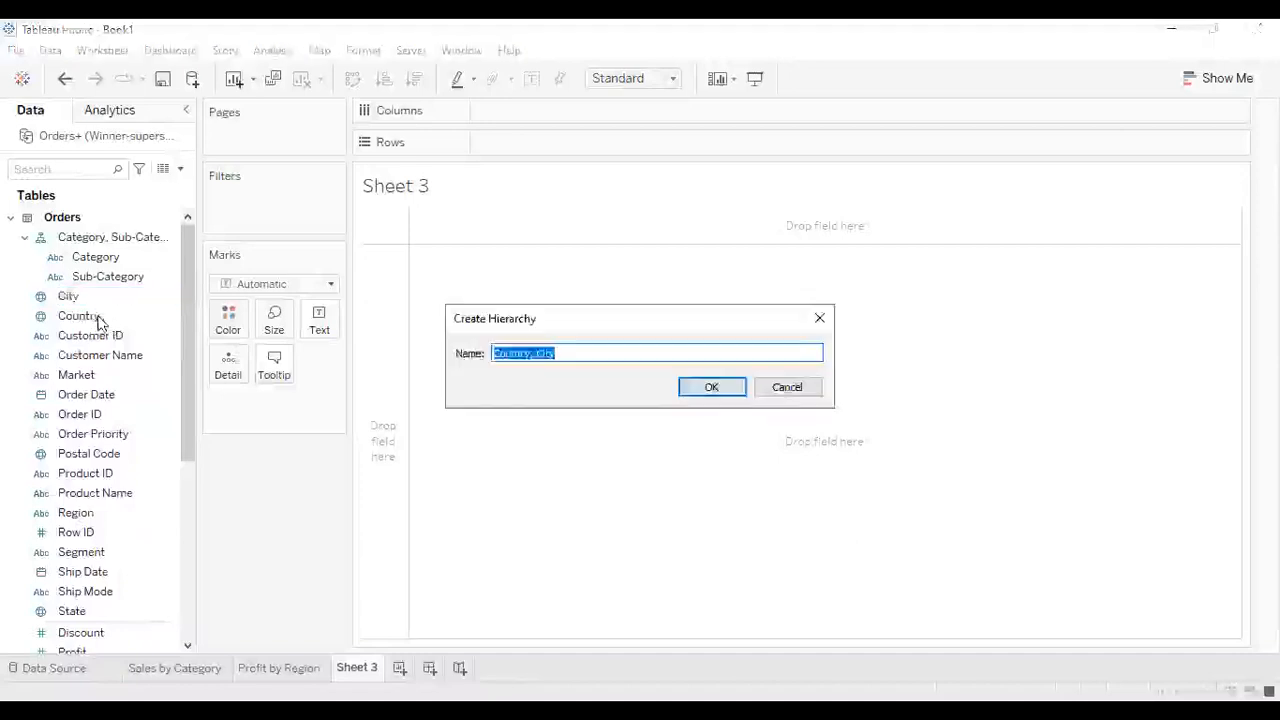
{"action": "left_click", "coordinate": [706, 388]}
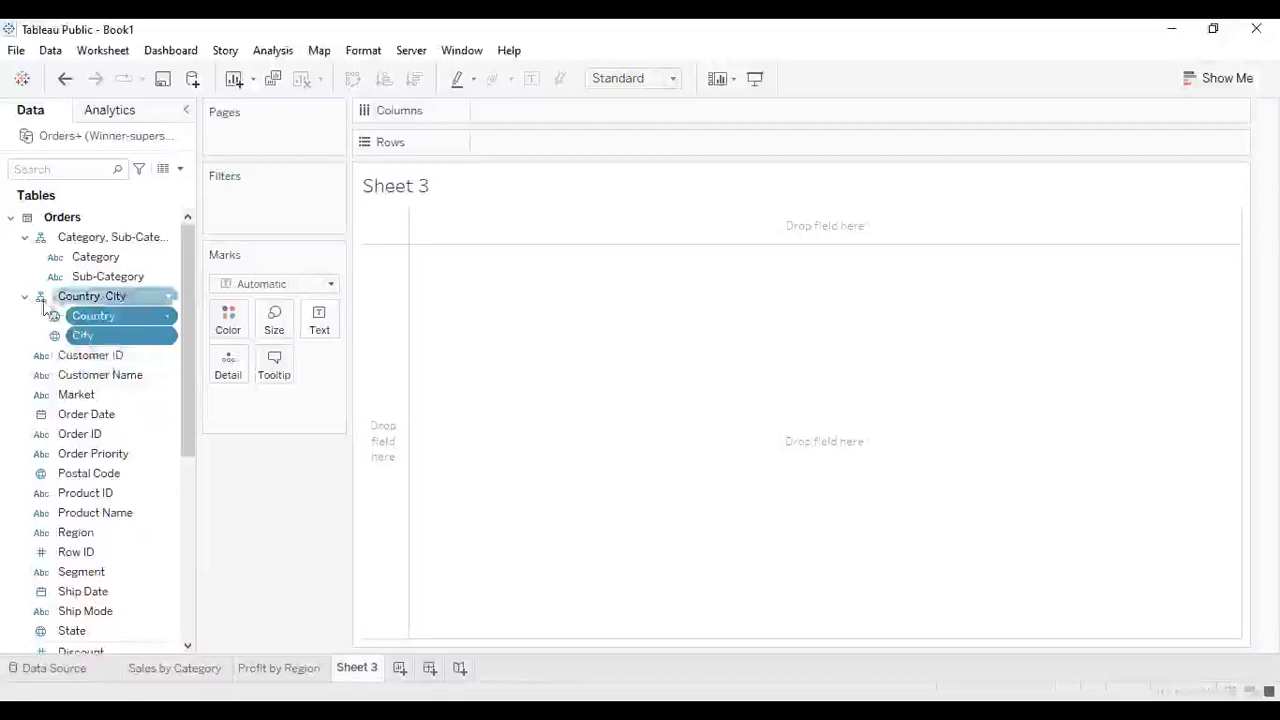
- Add State to the Country, City hierarchy between Country and City
{"action": "left_click_drag", "start_coordinate": [185, 365], "coordinate": [190, 405]}
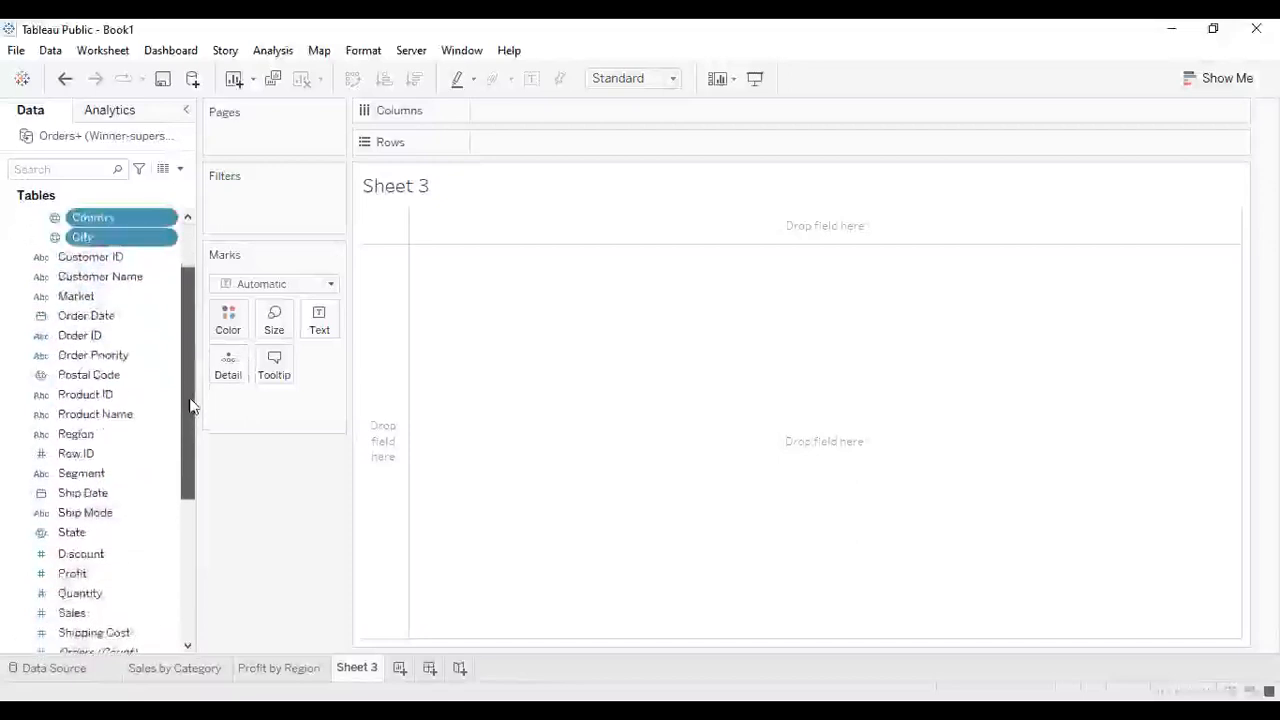
{"action": "left_click", "coordinate": [78, 533]}
{"action": "left_click_drag", "start_coordinate": [78, 533], "coordinate": [100, 333]}
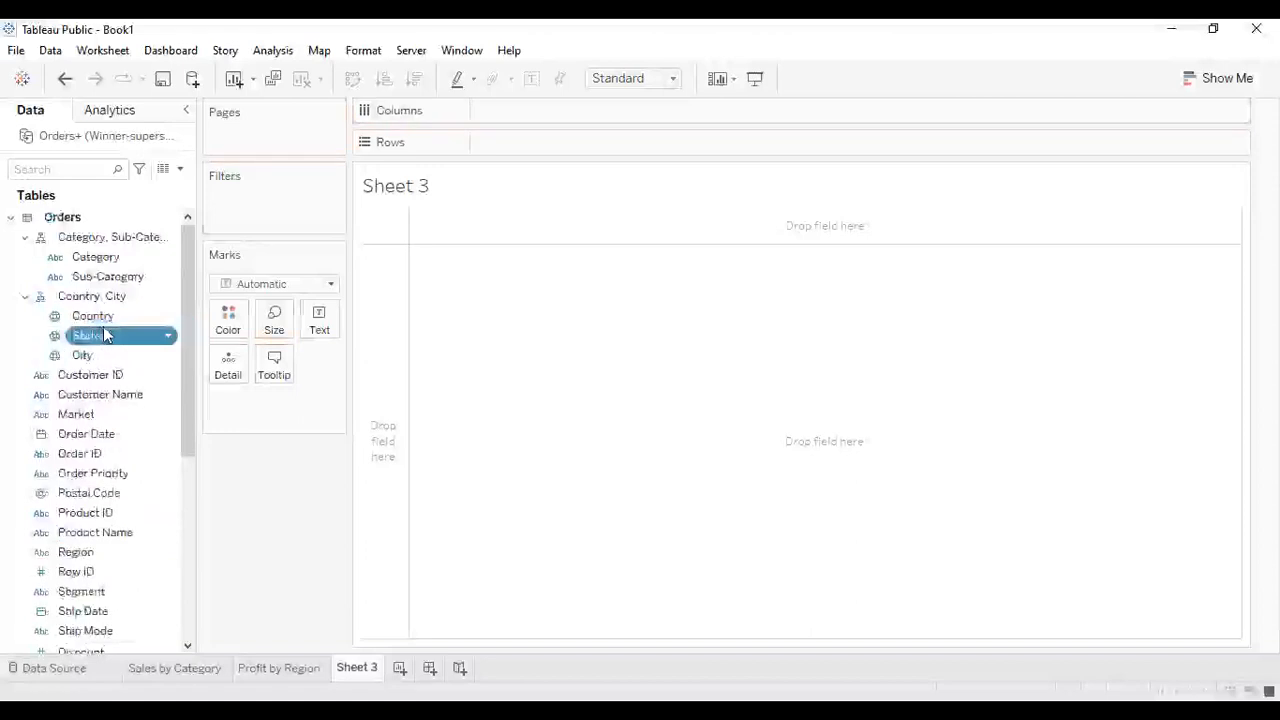
{"action": "left_click_drag", "start_coordinate": [182, 356], "coordinate": [196, 313]}
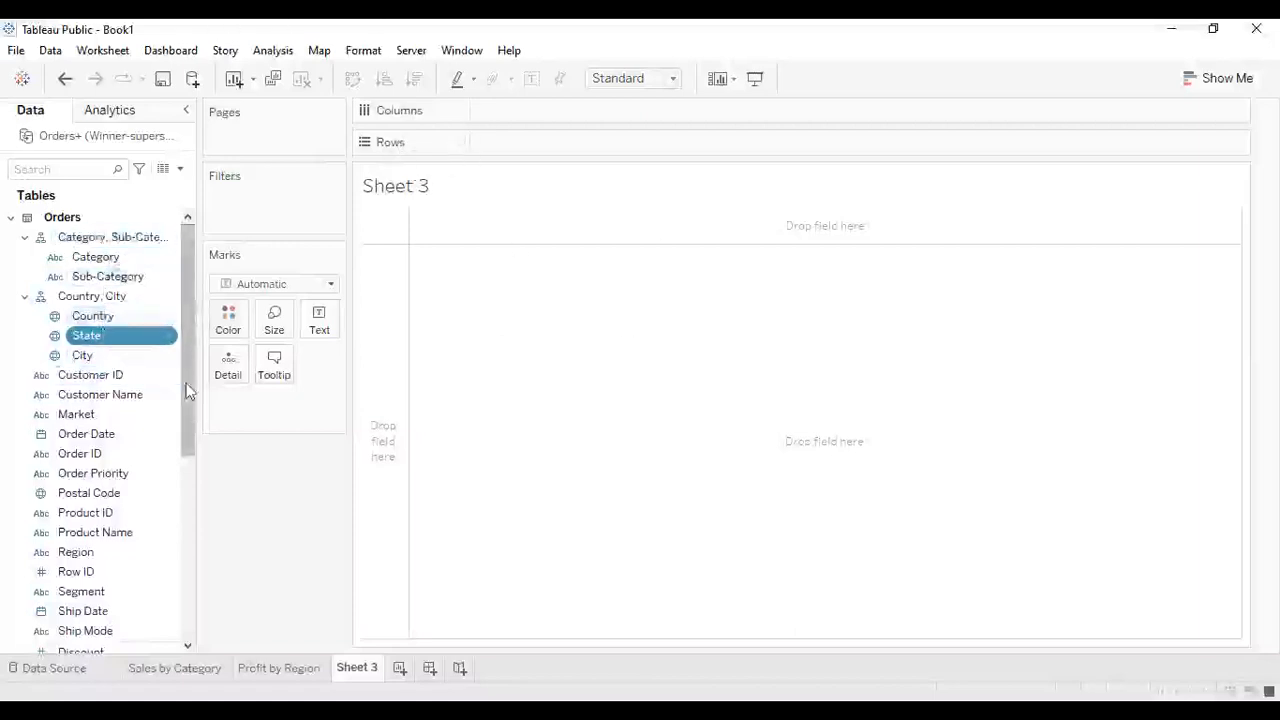
{"action": "scroll", "coordinate": [190, 400], "scroll_direction": "down", "scroll_amount": 2}
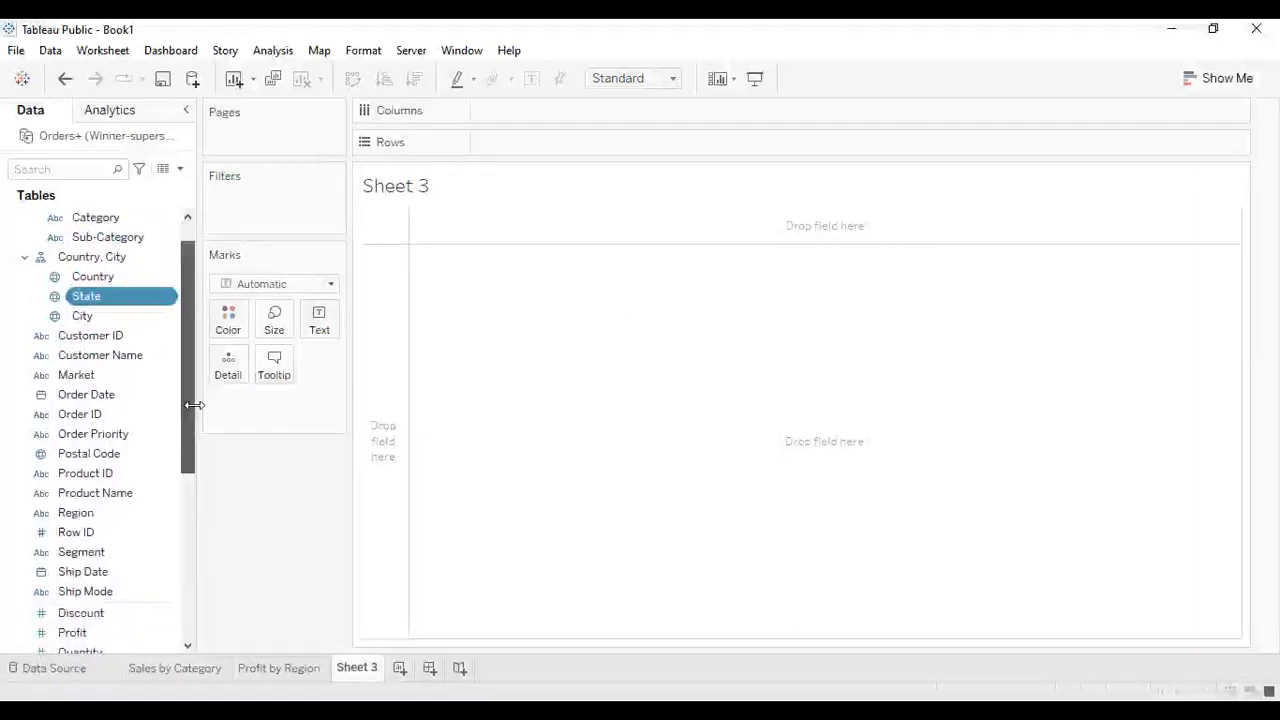
{"action": "scroll", "coordinate": [193, 405], "scroll_direction": "down", "scroll_amount": 4}
{"action": "scroll", "coordinate": [191, 443], "scroll_direction": "up", "scroll_amount": 3}
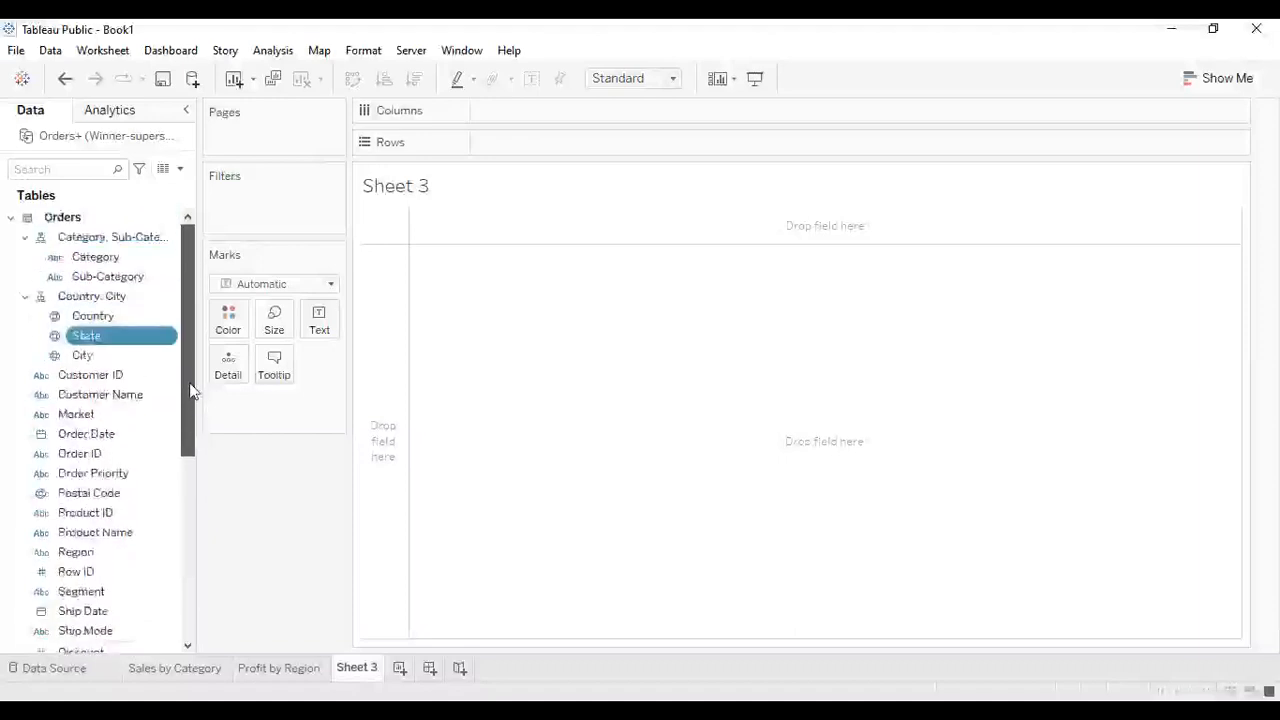
{"action": "left_click", "coordinate": [85, 301]}
{"action": "left_click", "coordinate": [85, 300]}
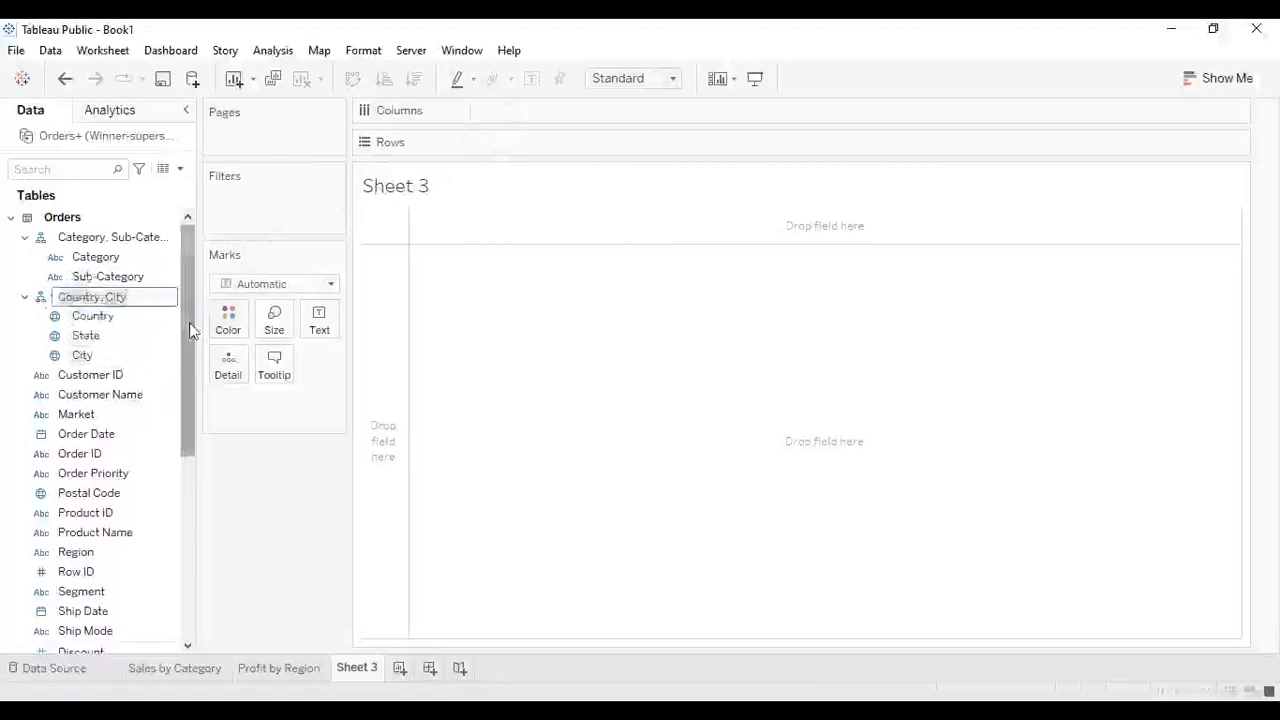
{"action": "key", "text": "Return"}
{"action": "left_click", "coordinate": [95, 321]}
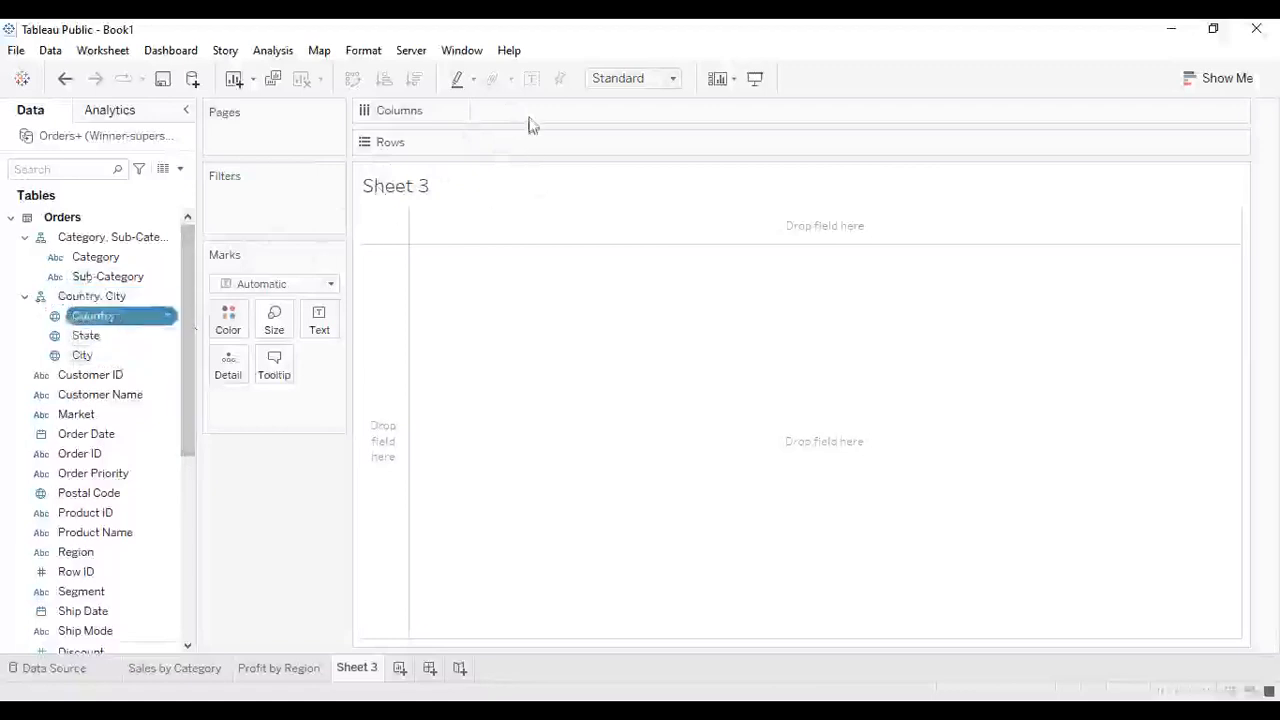
{"action": "key", "text": "F2"}
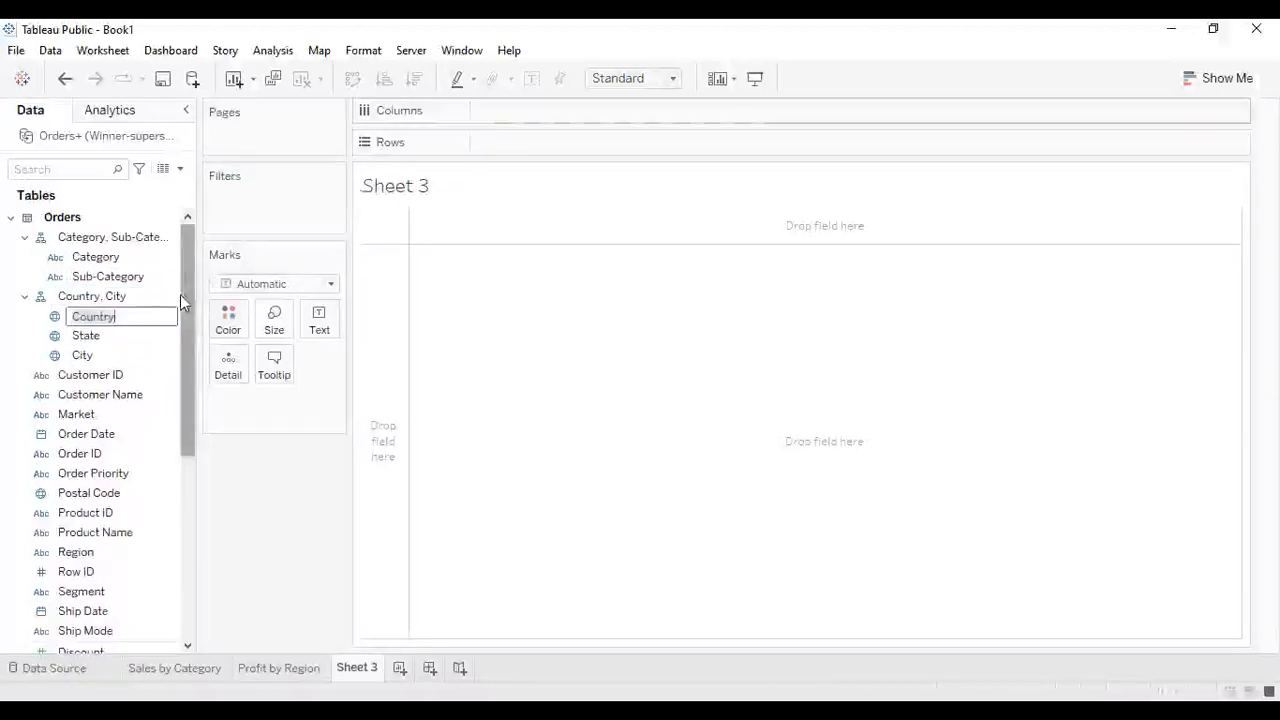
{"action": "key", "text": "Return"}
{"action": "left_click_drag", "start_coordinate": [193, 284], "coordinate": [187, 307]}
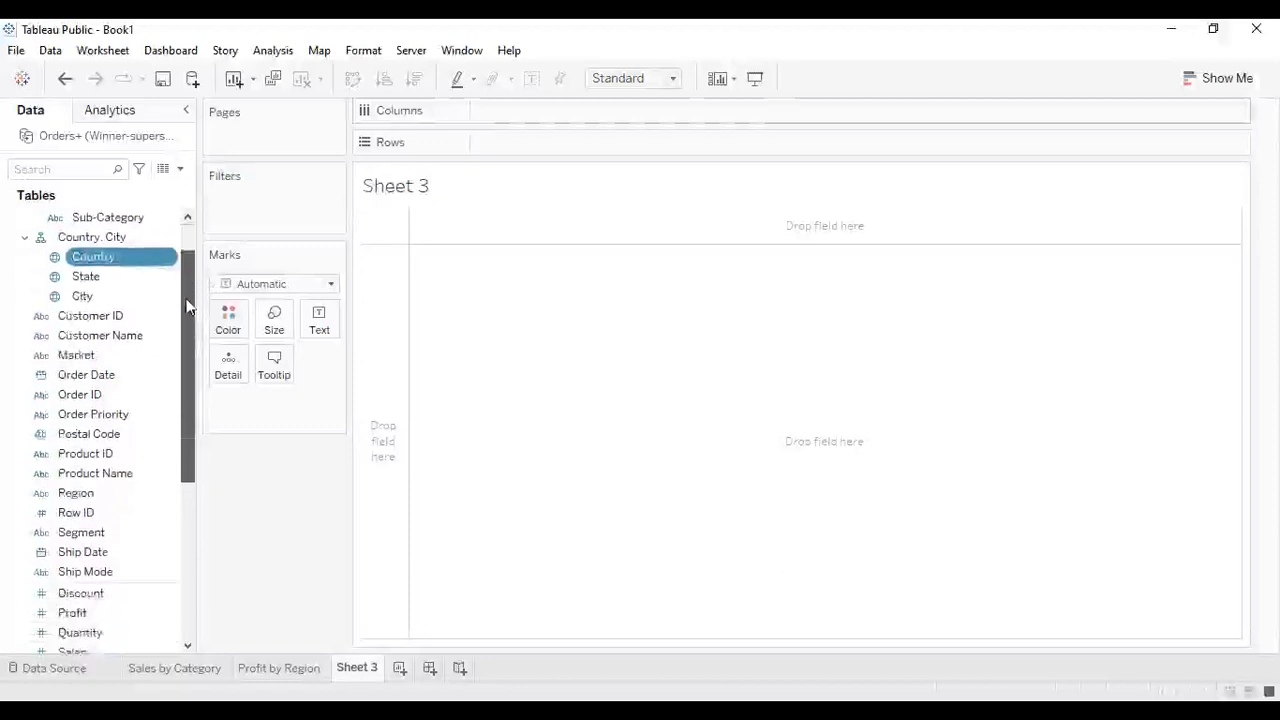
{"action": "left_click_drag", "start_coordinate": [187, 307], "coordinate": [190, 287]}
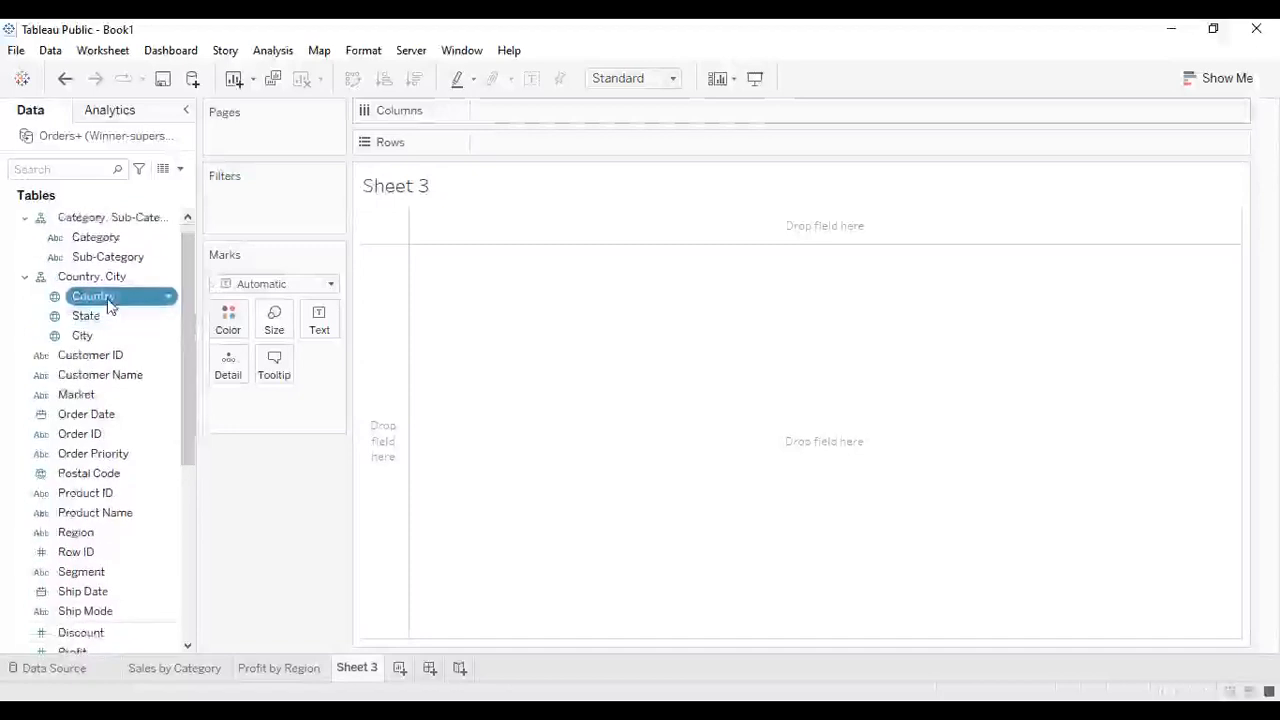
{"action": "key", "text": "F2"}
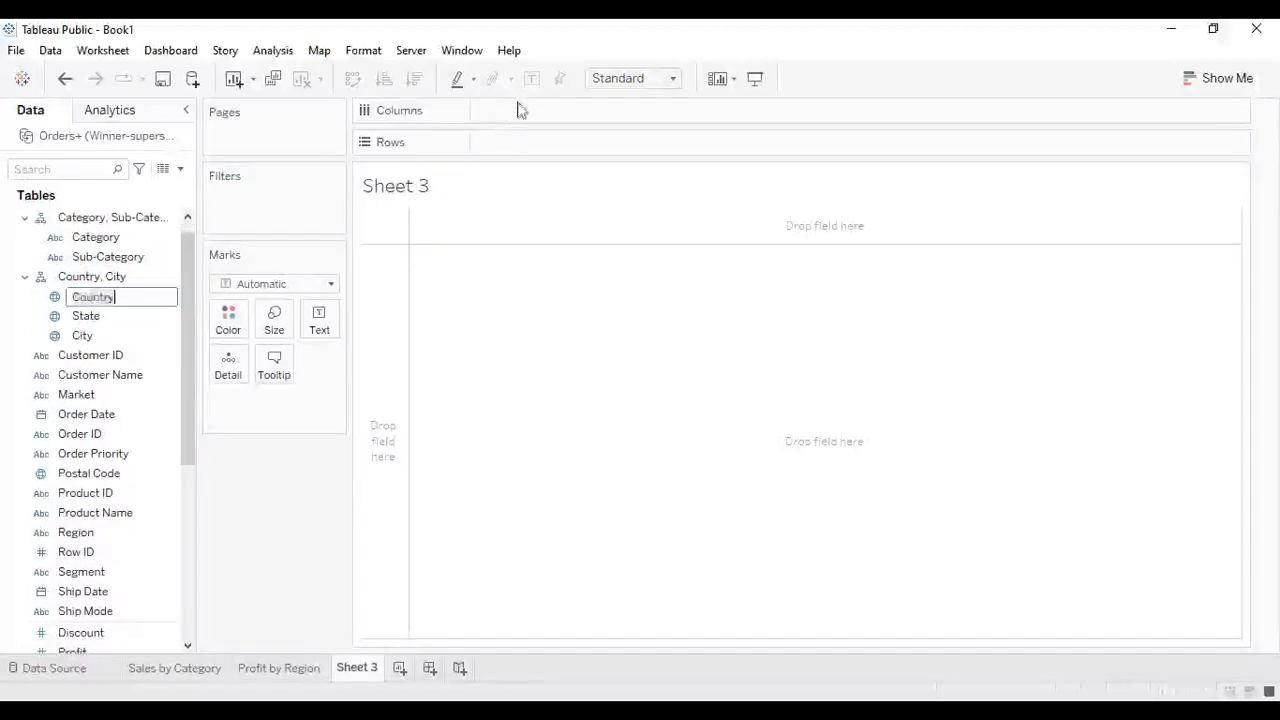
- Add Country to the new sheet and display it as a map chart
{"action": "left_click", "coordinate": [1218, 77]}
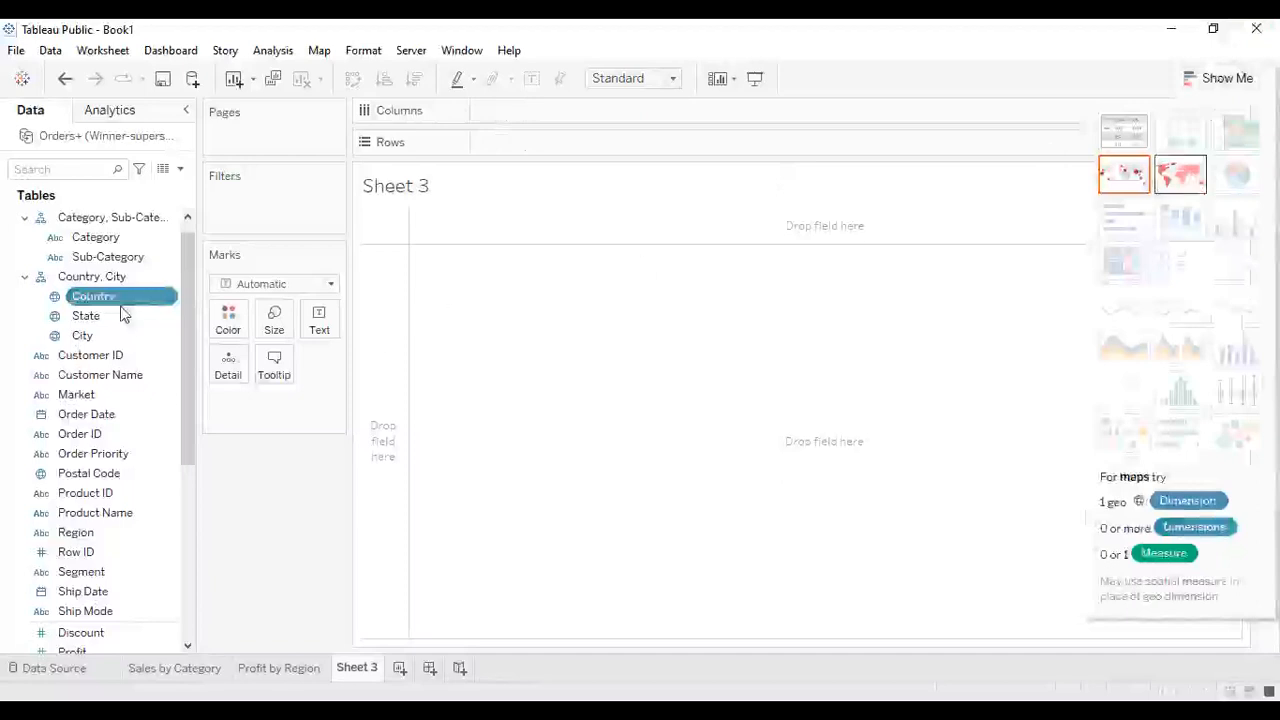
{"action": "double_click", "coordinate": [86, 296]}
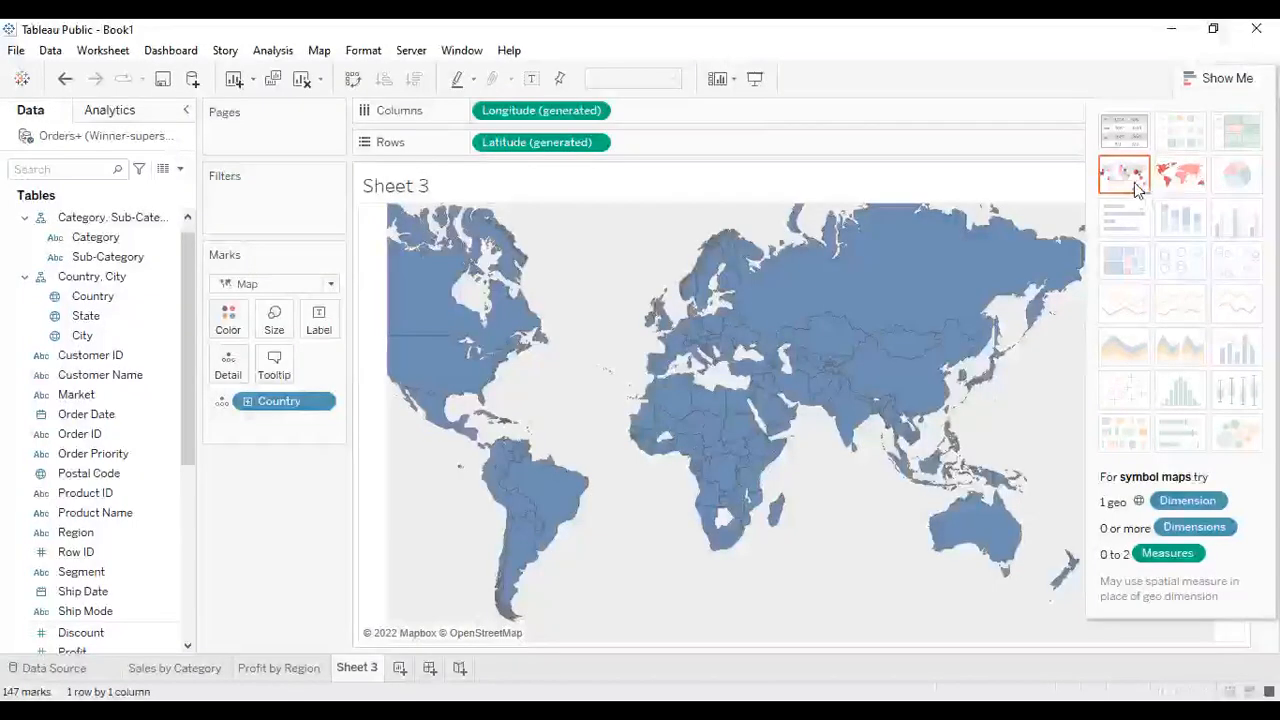
{"action": "left_click", "coordinate": [1190, 175]}
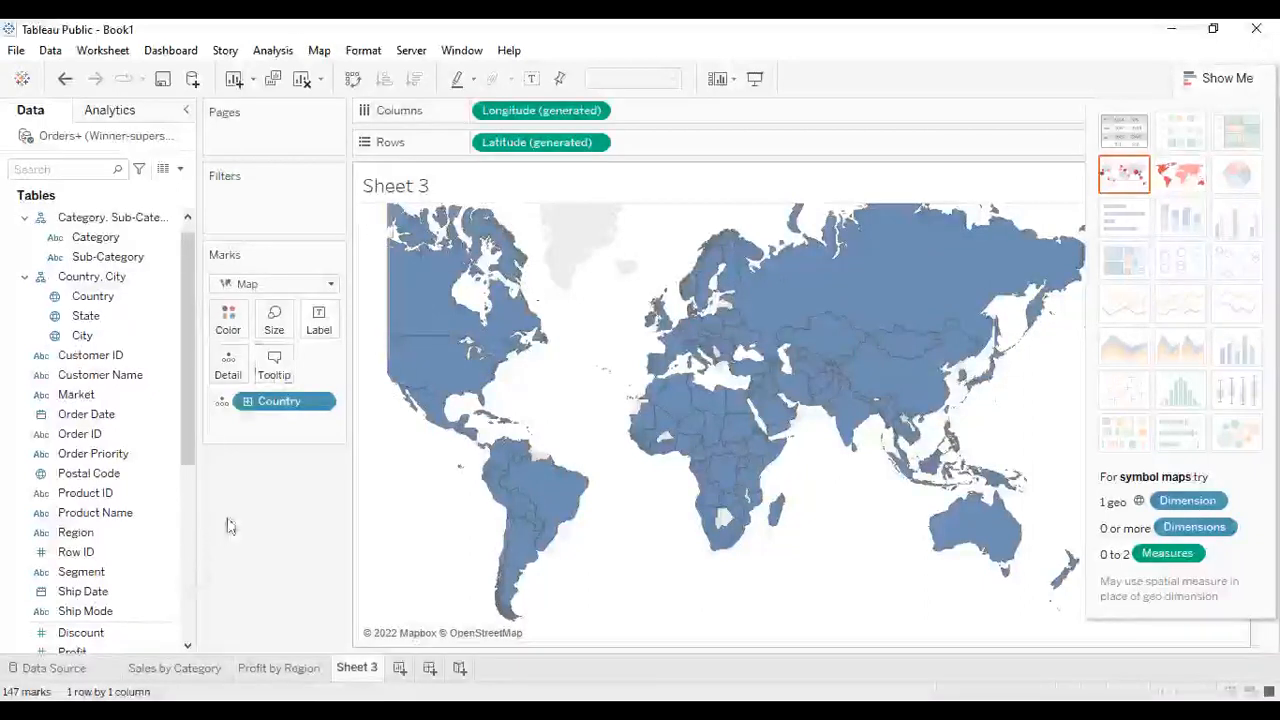
- Color the country map by Sales
{"action": "left_click_drag", "start_coordinate": [187, 333], "coordinate": [187, 368]}
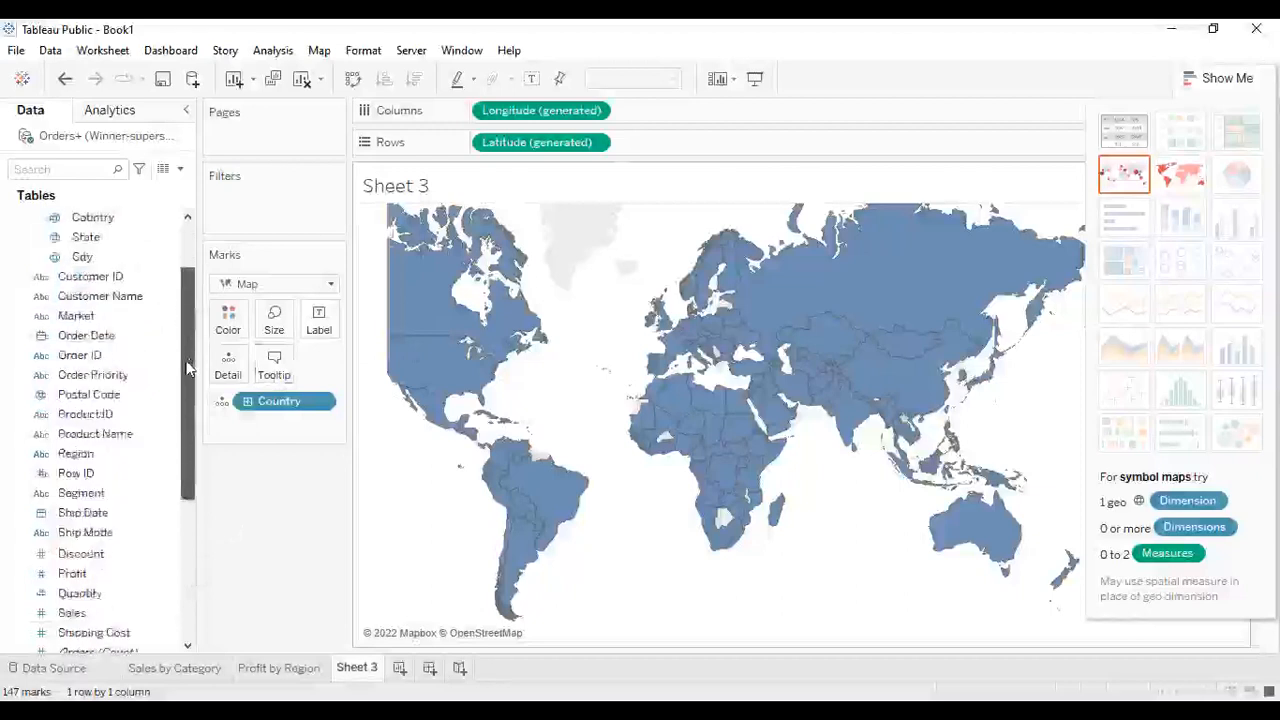
{"action": "scroll", "coordinate": [187, 369], "scroll_direction": "down", "scroll_amount": 1}
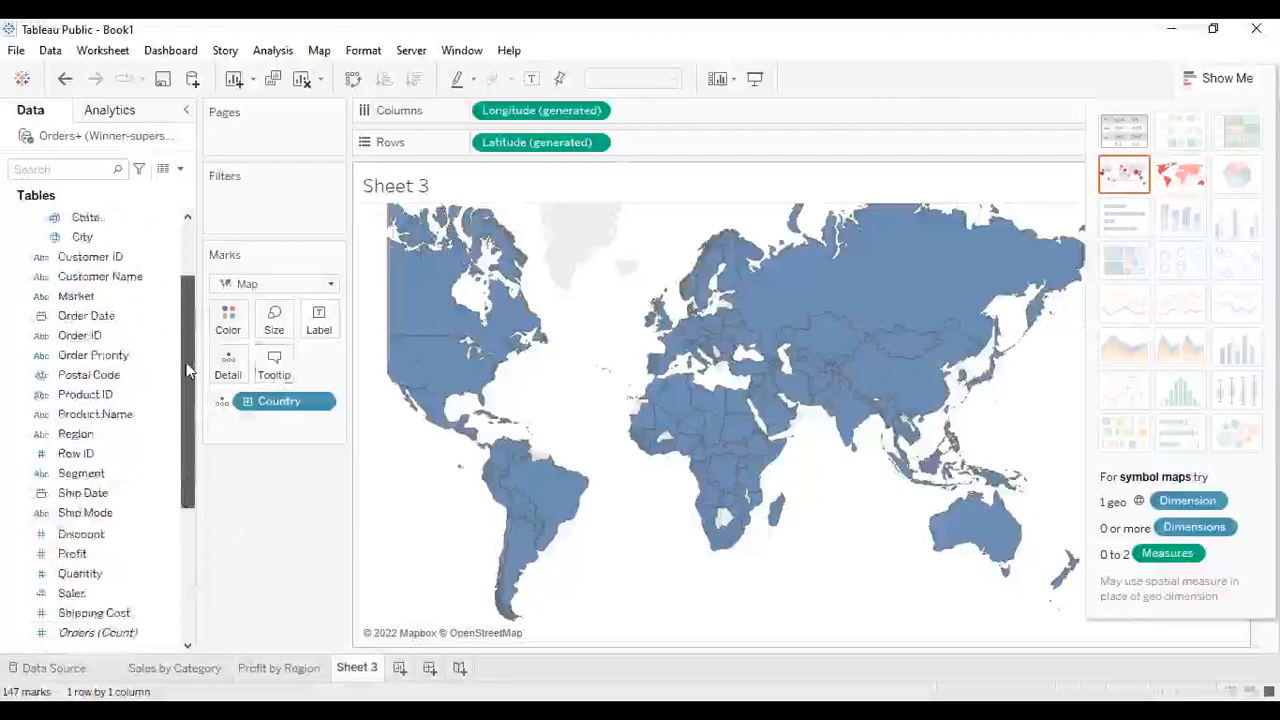
{"action": "scroll", "coordinate": [187, 369], "scroll_direction": "down", "scroll_amount": 3}
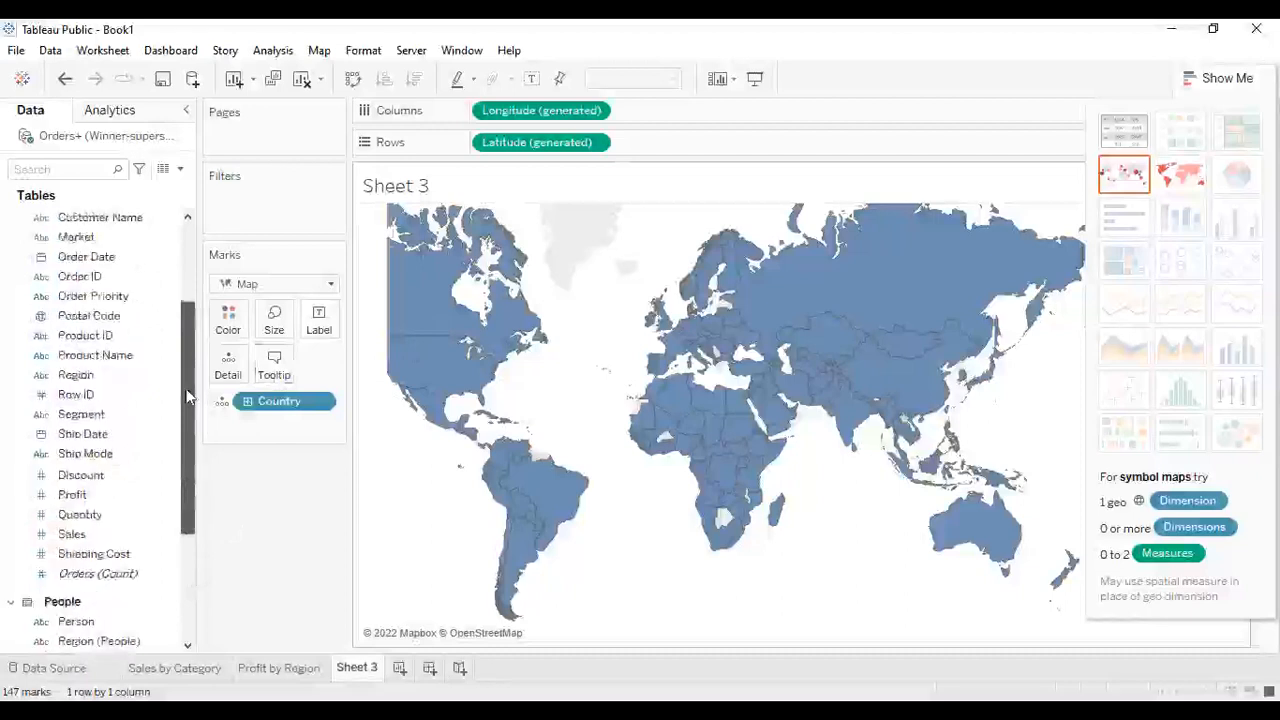
{"action": "left_click", "coordinate": [82, 536]}
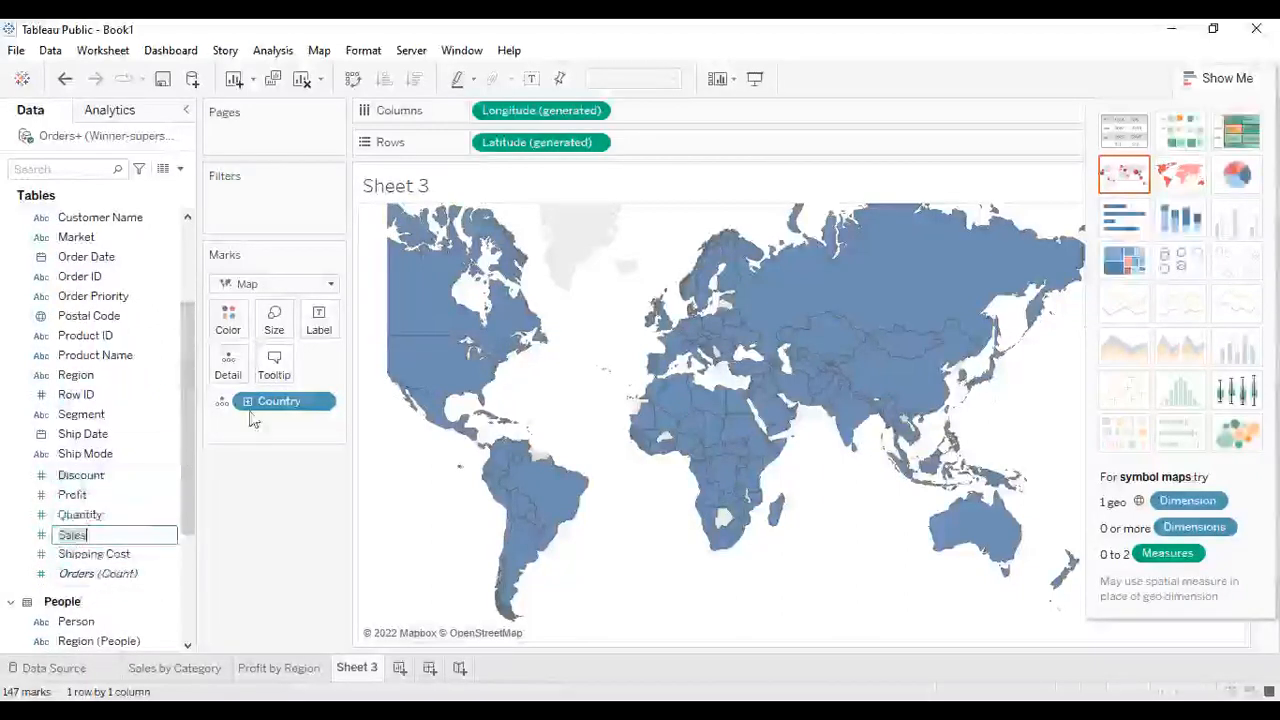
{"action": "left_click", "coordinate": [134, 538]}
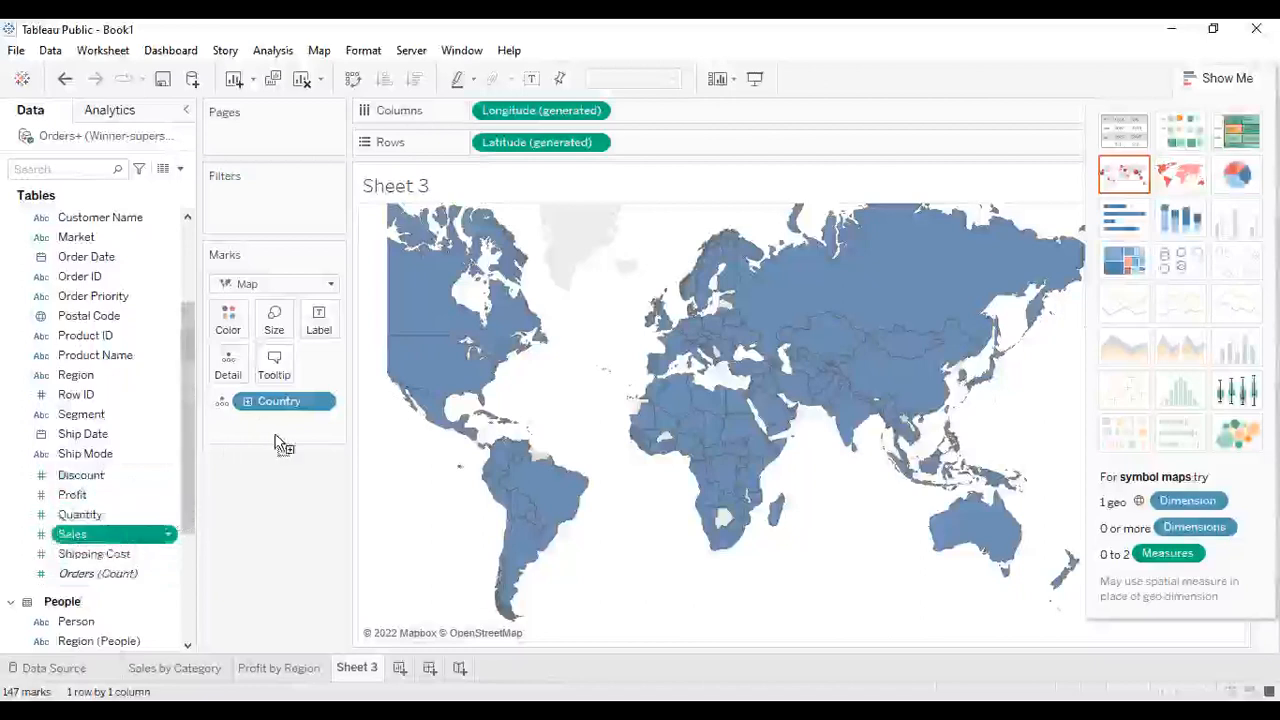
{"action": "left_click_drag", "start_coordinate": [293, 425], "coordinate": [288, 427]}
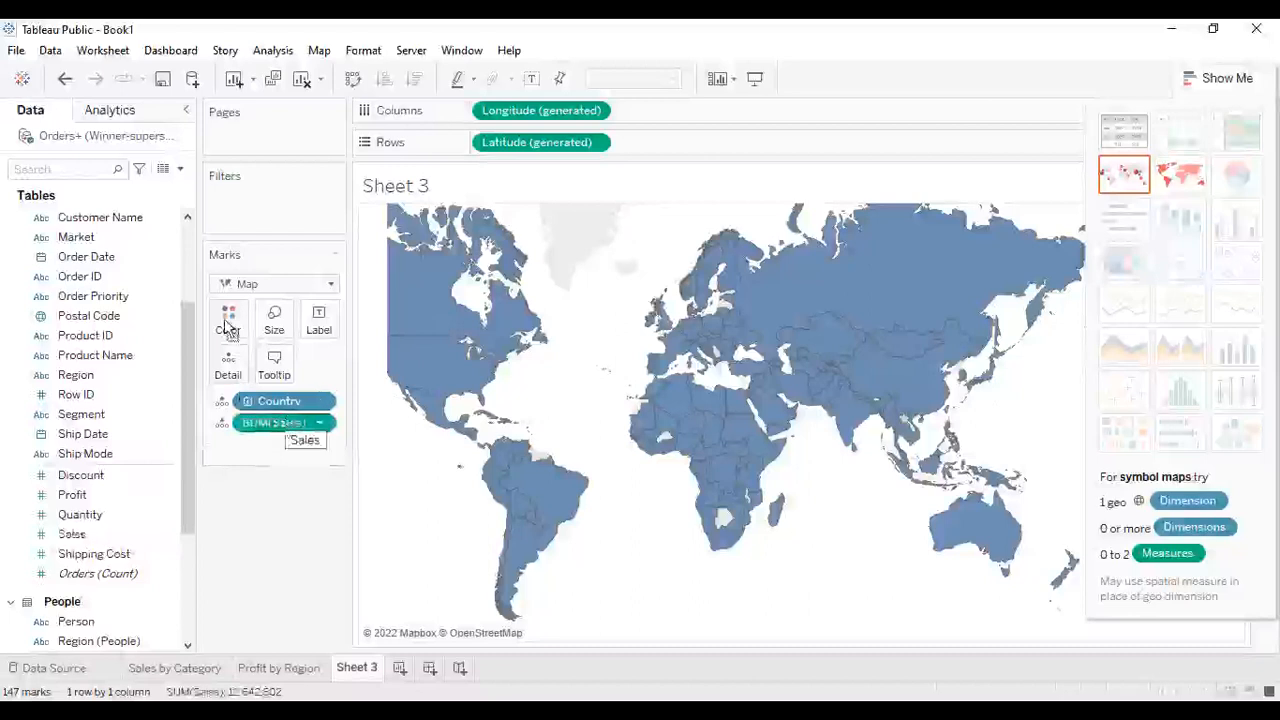
{"action": "left_click_drag", "start_coordinate": [227, 327], "coordinate": [228, 327]}
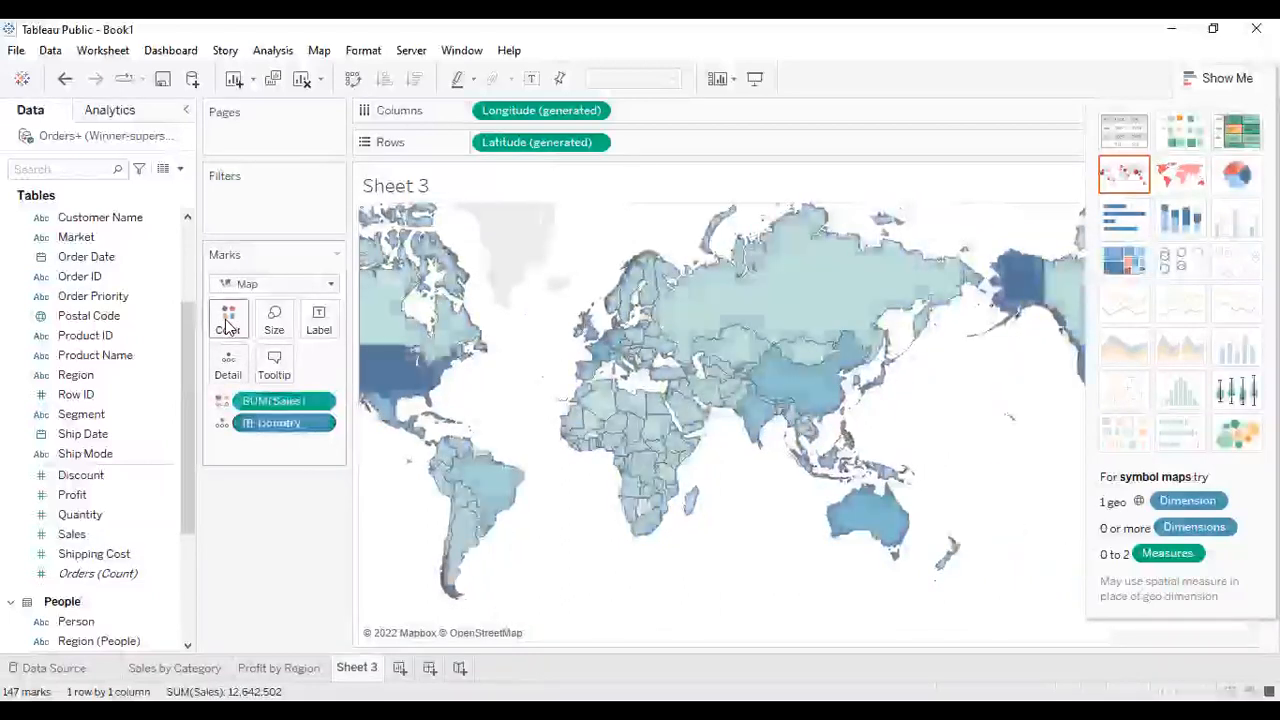
- Apply the Red-Blue Diverging palette to the Sales colors on the country map
{"action": "left_click", "coordinate": [240, 424]}
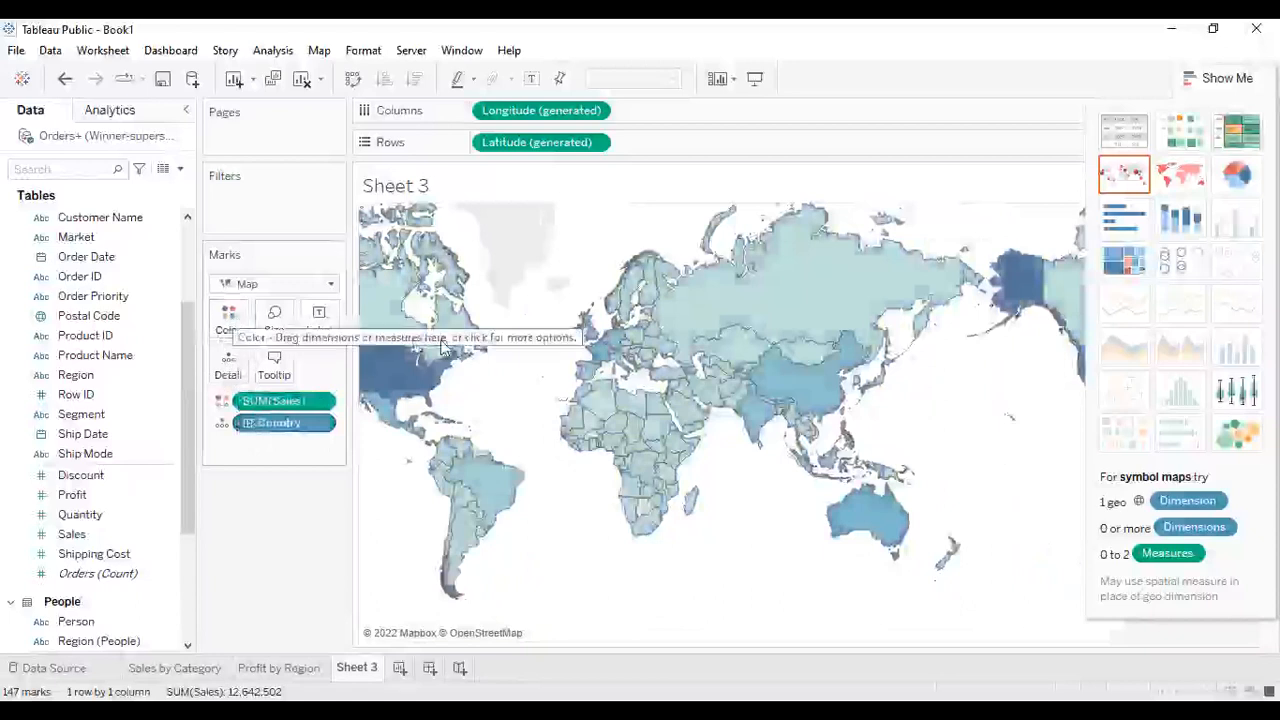
{"action": "mouse_move", "coordinate": [388, 370]}
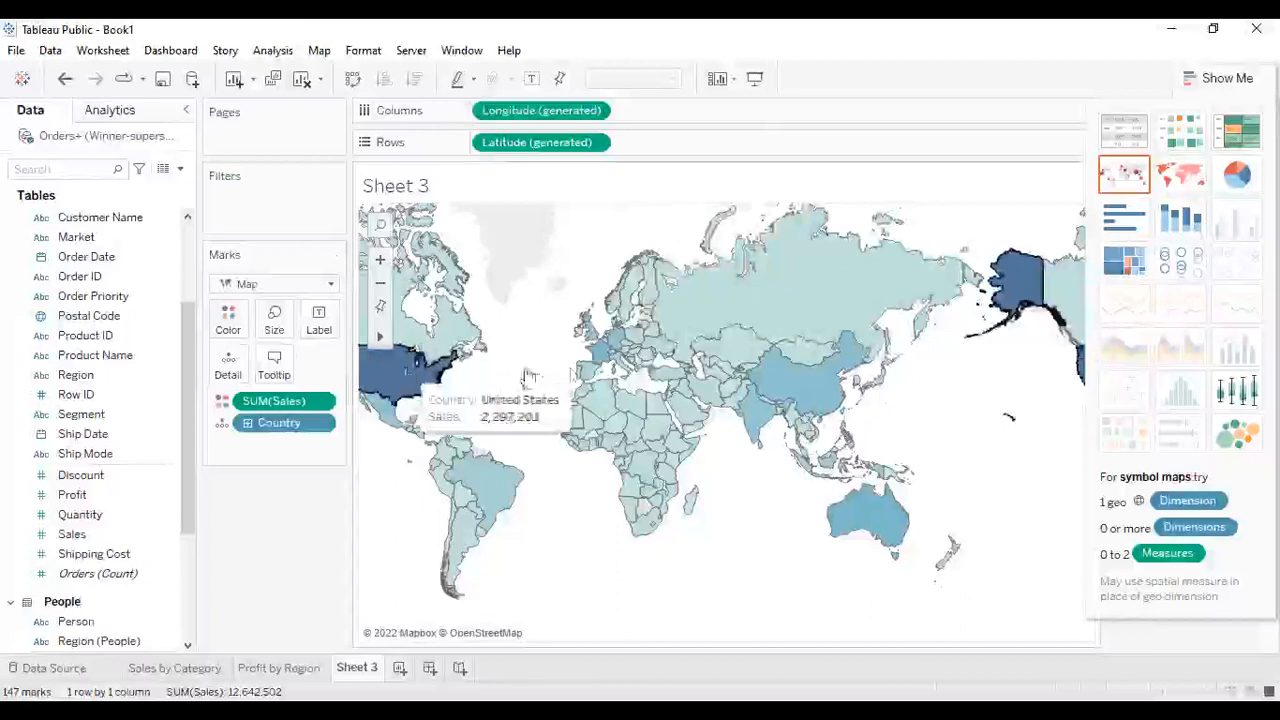
{"action": "mouse_move", "coordinate": [1020, 288]}
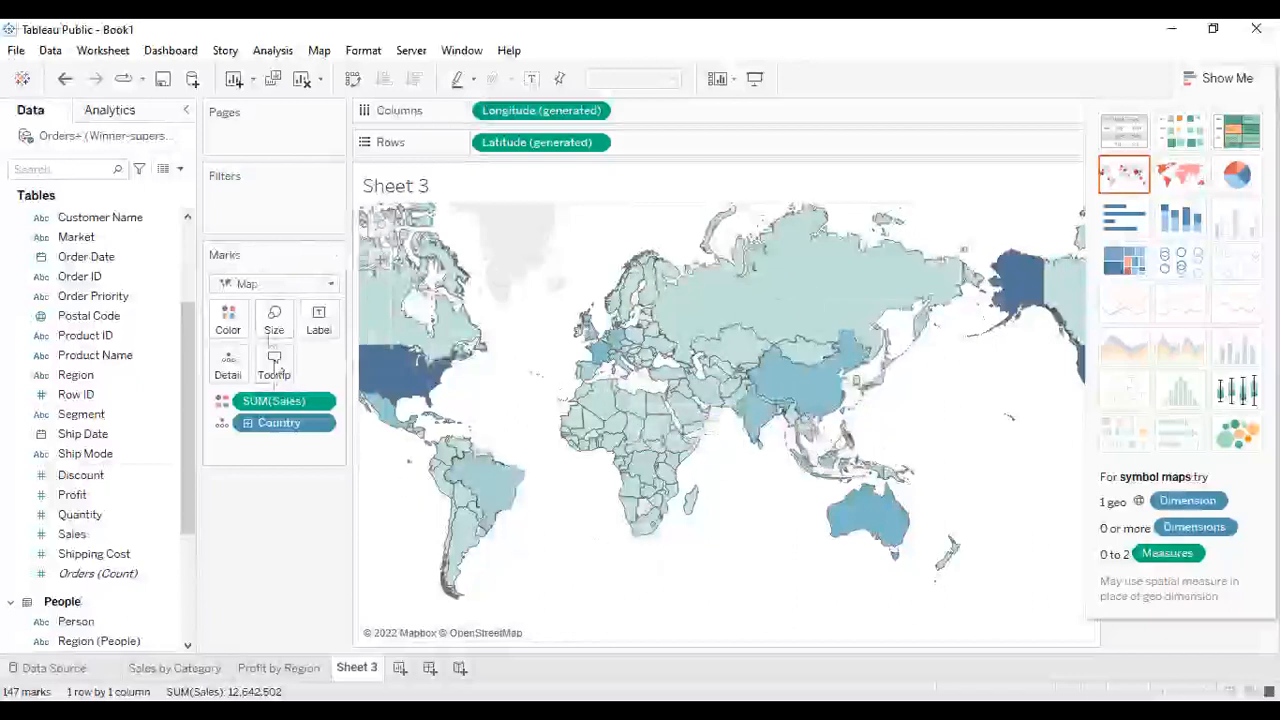
{"action": "left_click", "coordinate": [227, 322]}
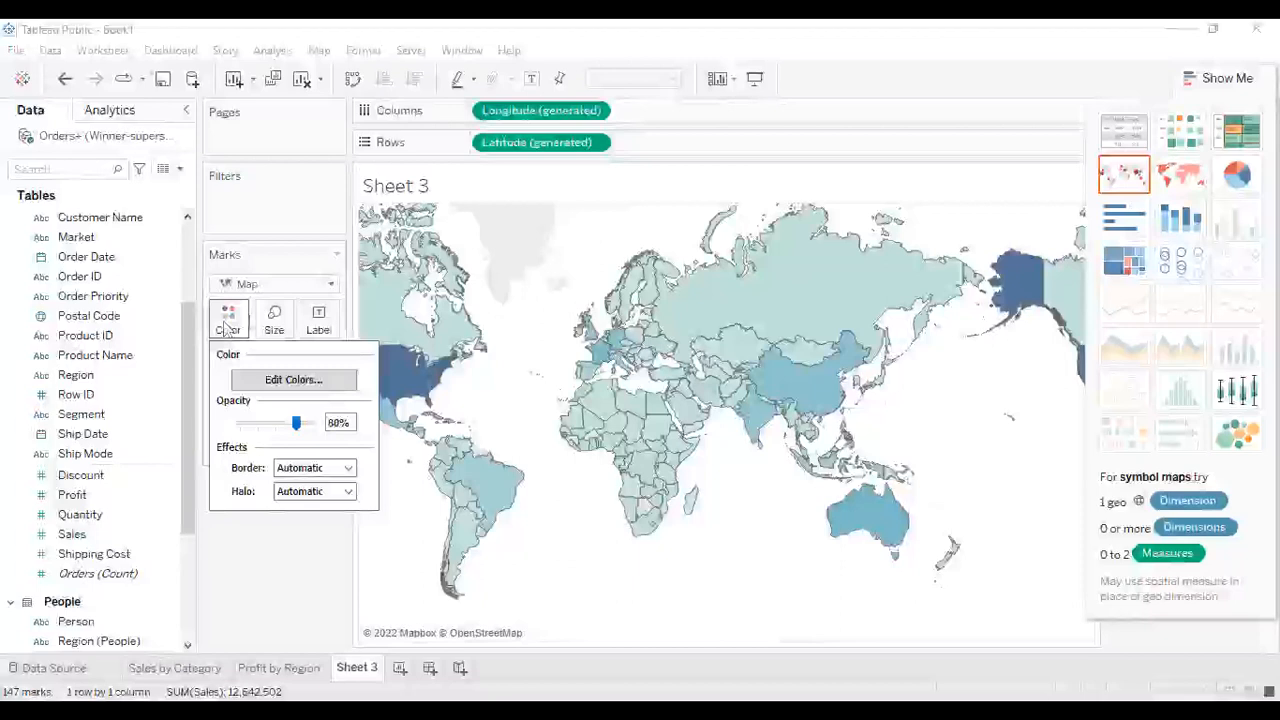
{"action": "left_click", "coordinate": [1176, 180]}
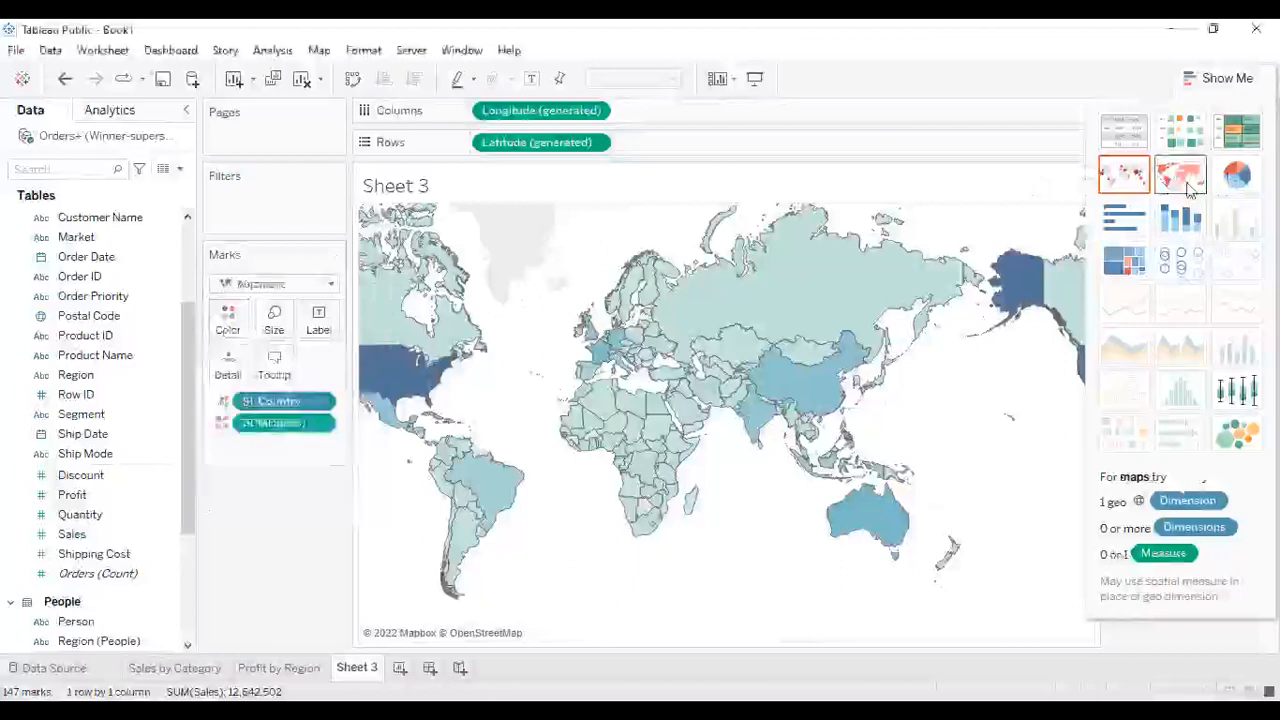
{"action": "left_click", "coordinate": [225, 320]}
{"action": "left_click", "coordinate": [268, 385]}
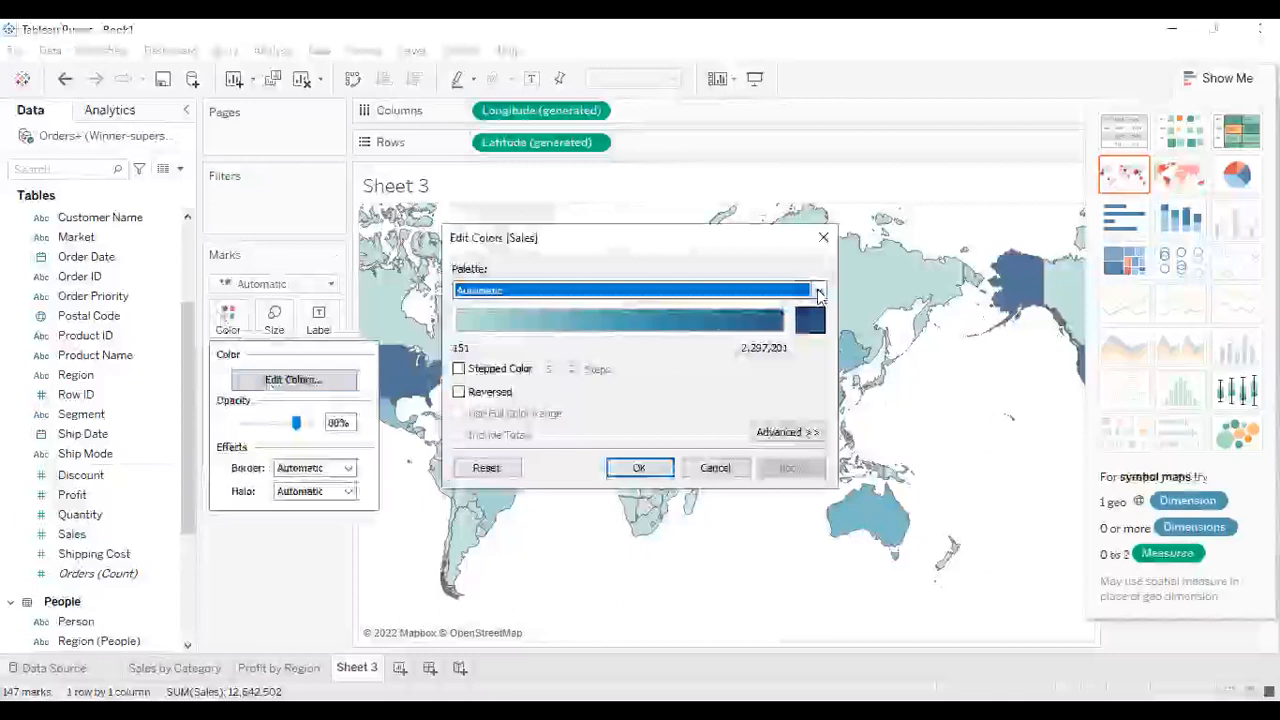
{"action": "left_click", "coordinate": [818, 291]}
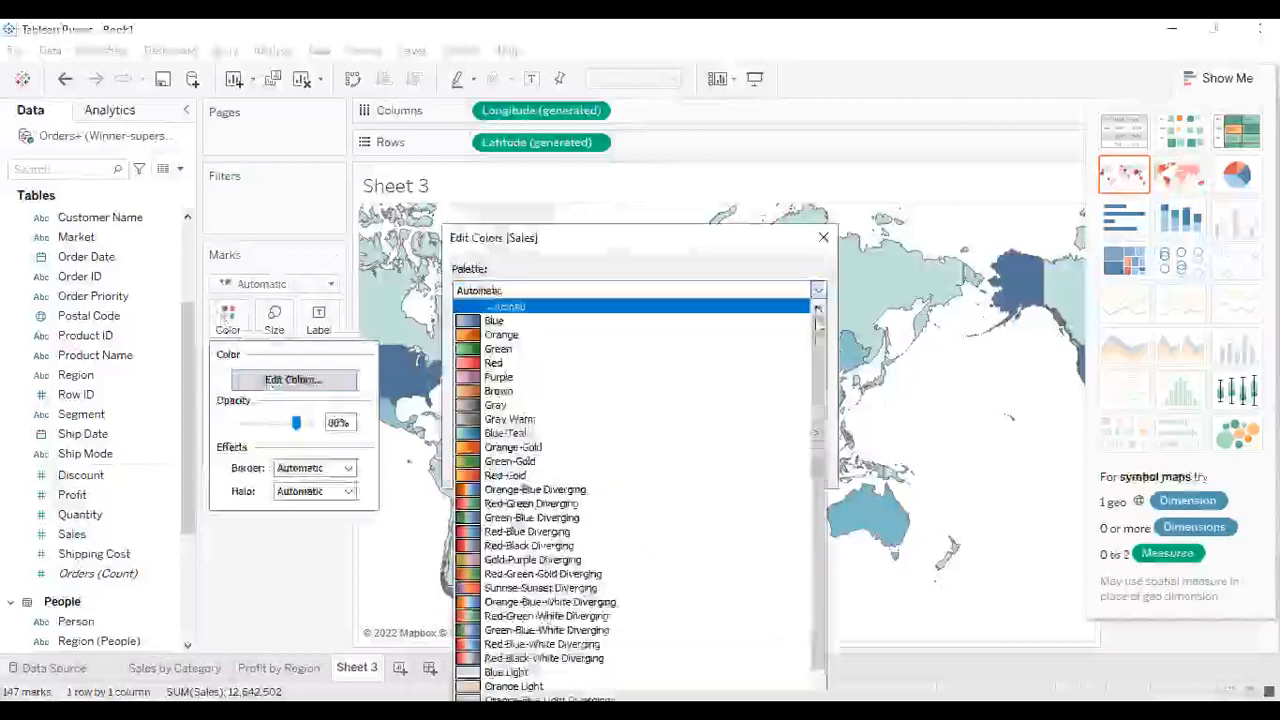
{"action": "left_click_drag", "start_coordinate": [819, 390], "coordinate": [815, 407]}
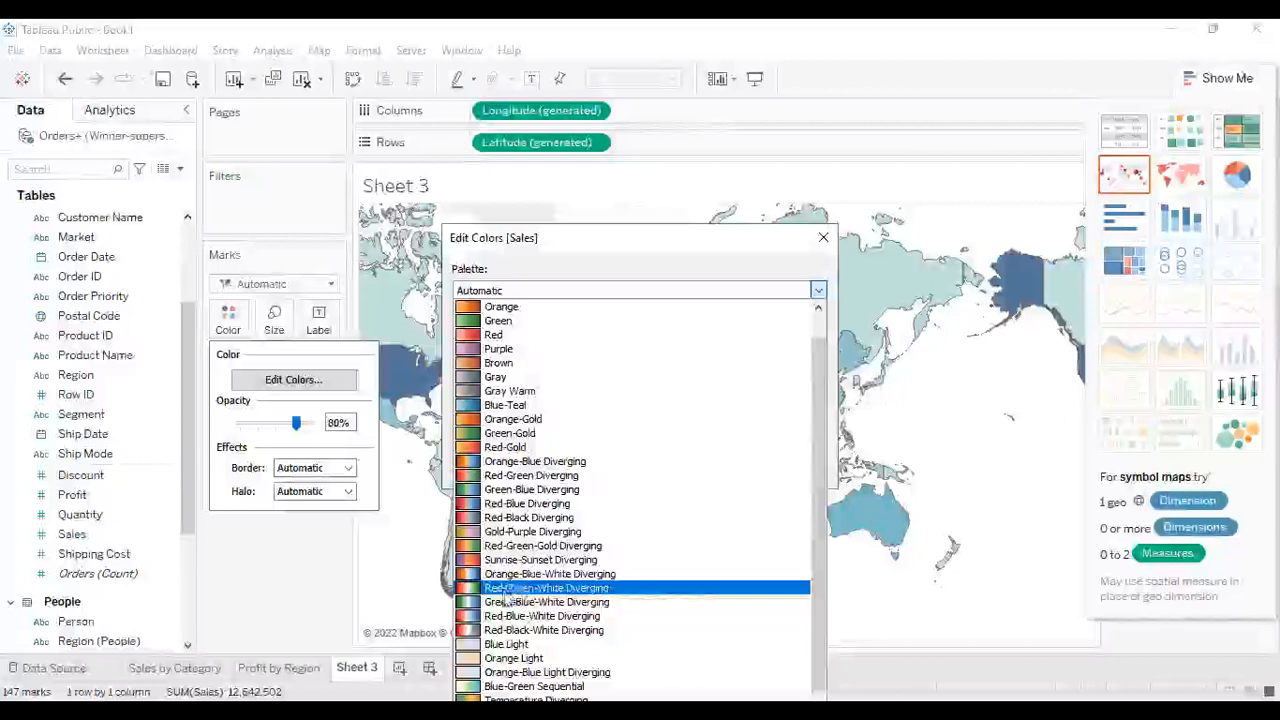
{"action": "left_click", "coordinate": [516, 505]}
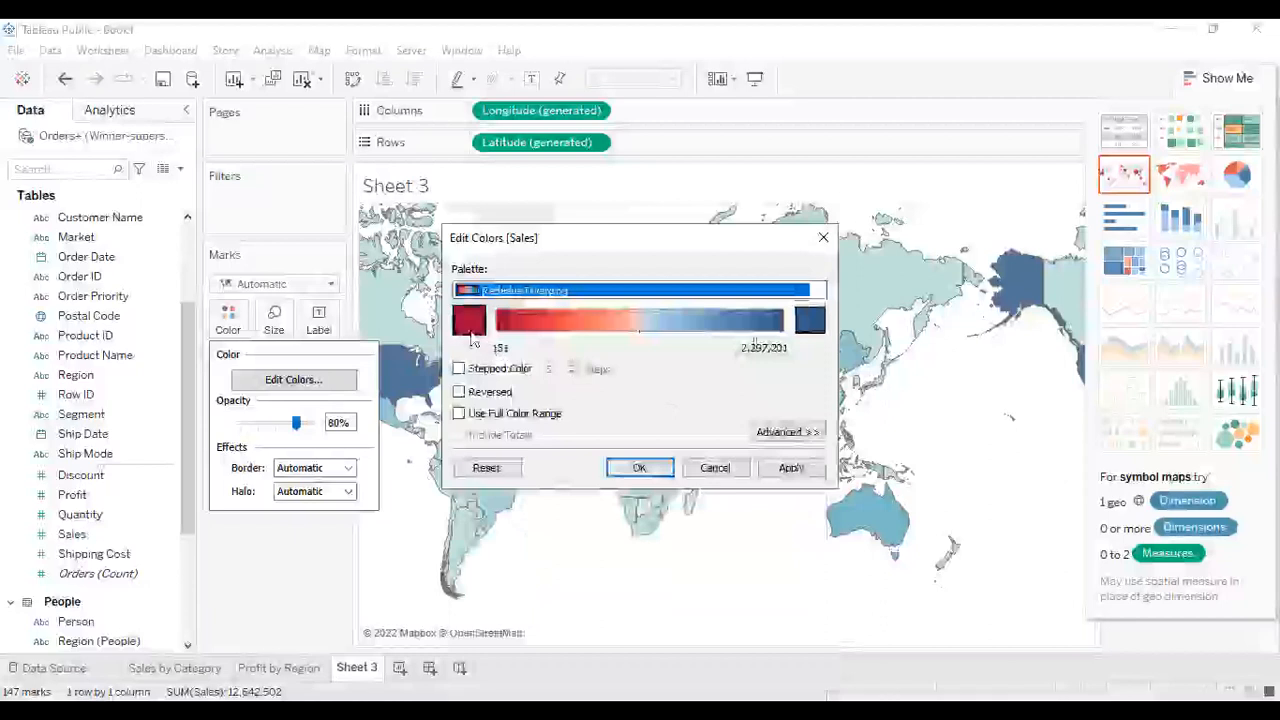
{"action": "left_click", "coordinate": [645, 471]}
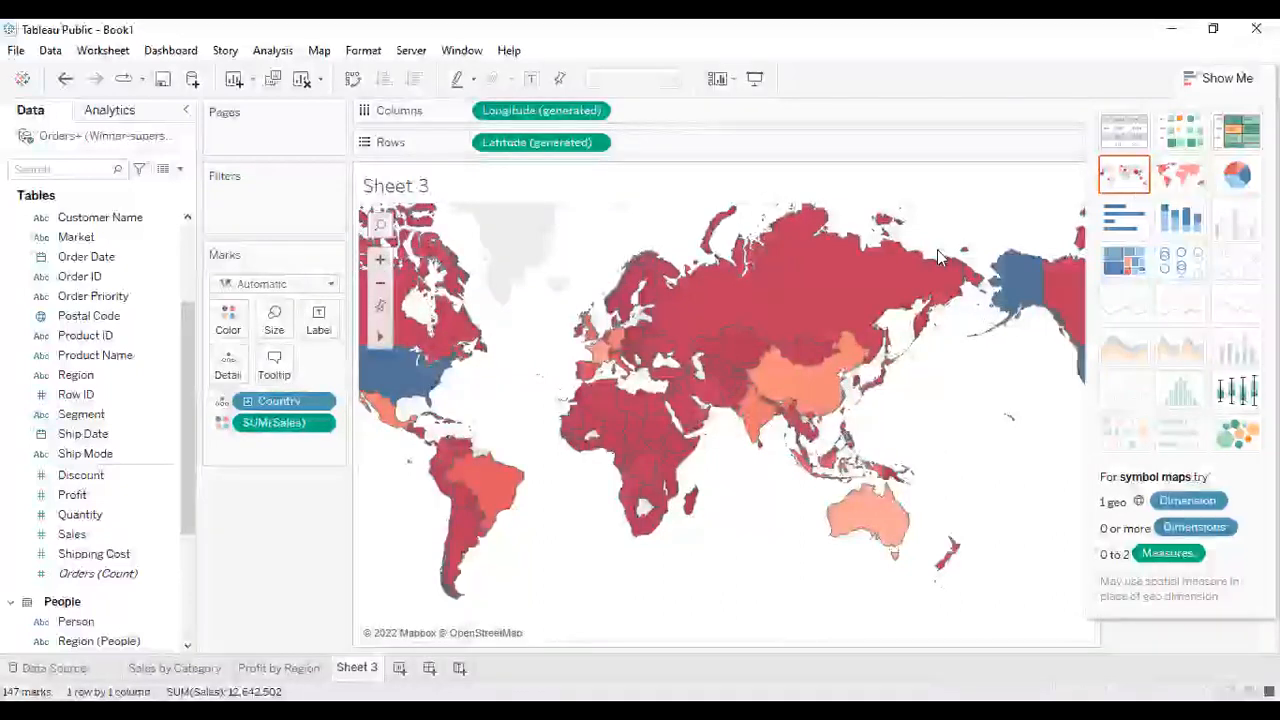
- Switch the view to a symbol map and increase the size of its circles
{"action": "mouse_move", "coordinate": [877, 296]}
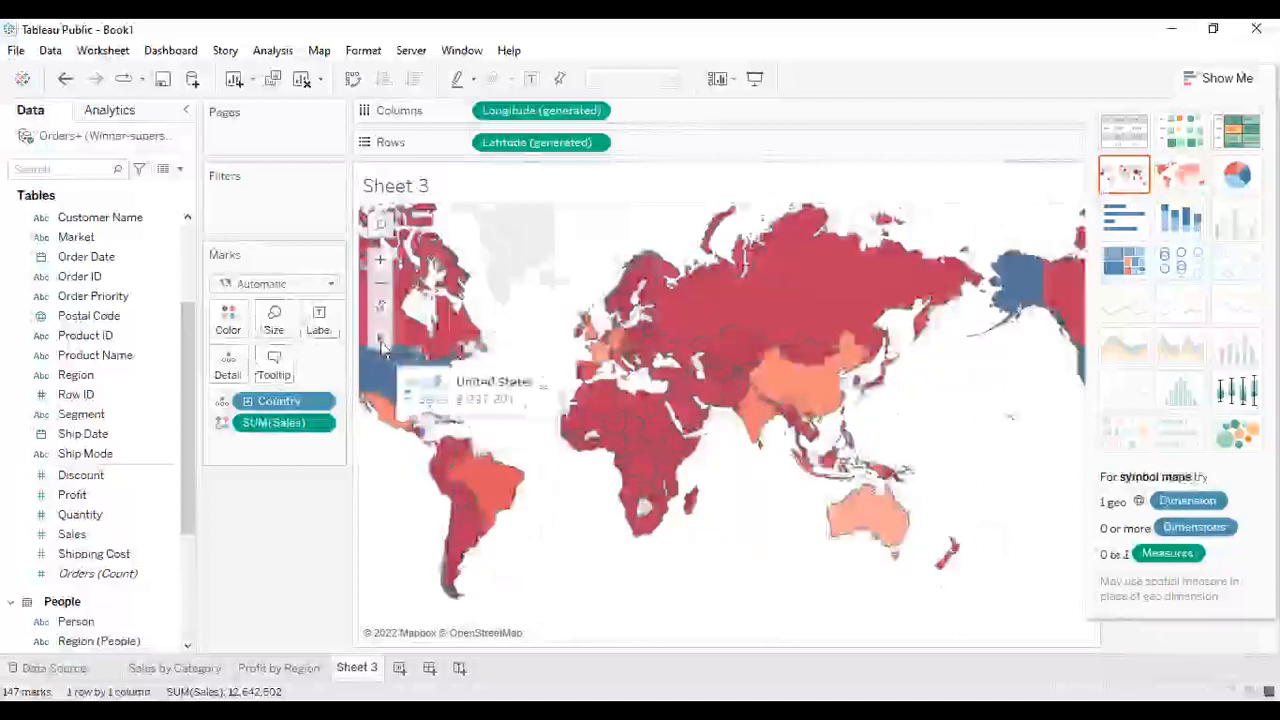
{"action": "left_click", "coordinate": [1120, 178]}
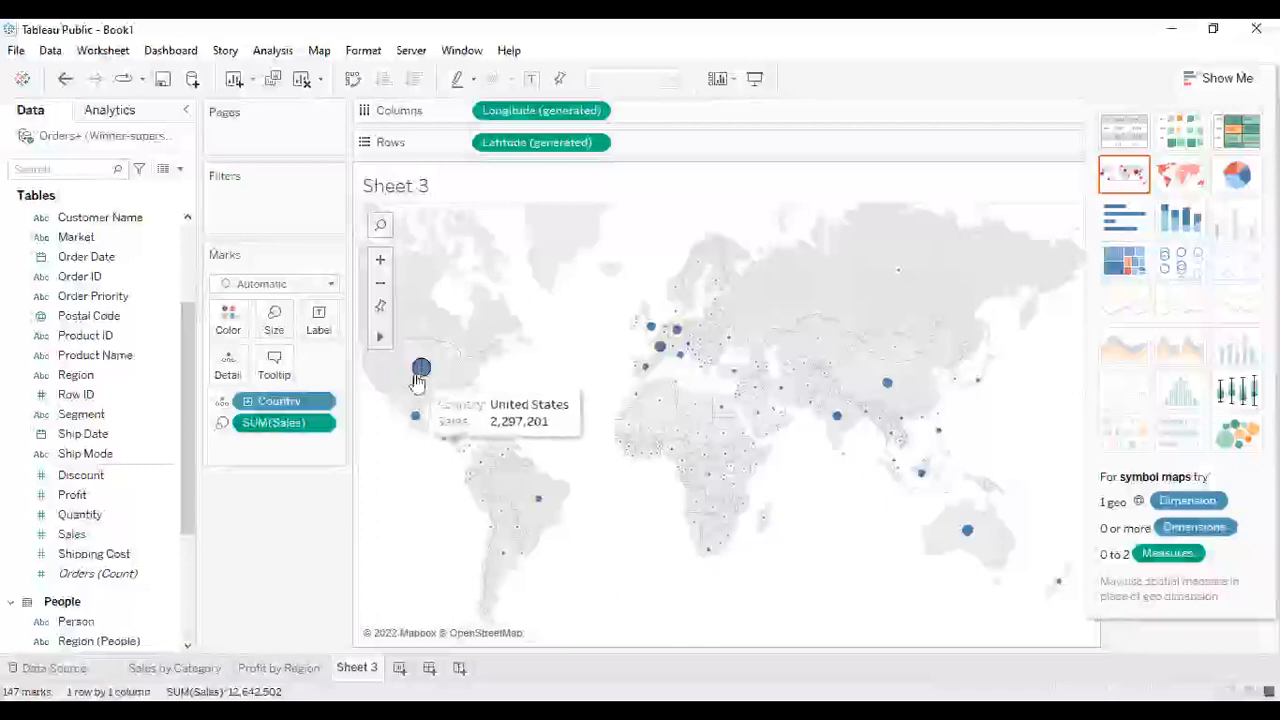
{"action": "left_click", "coordinate": [273, 322]}
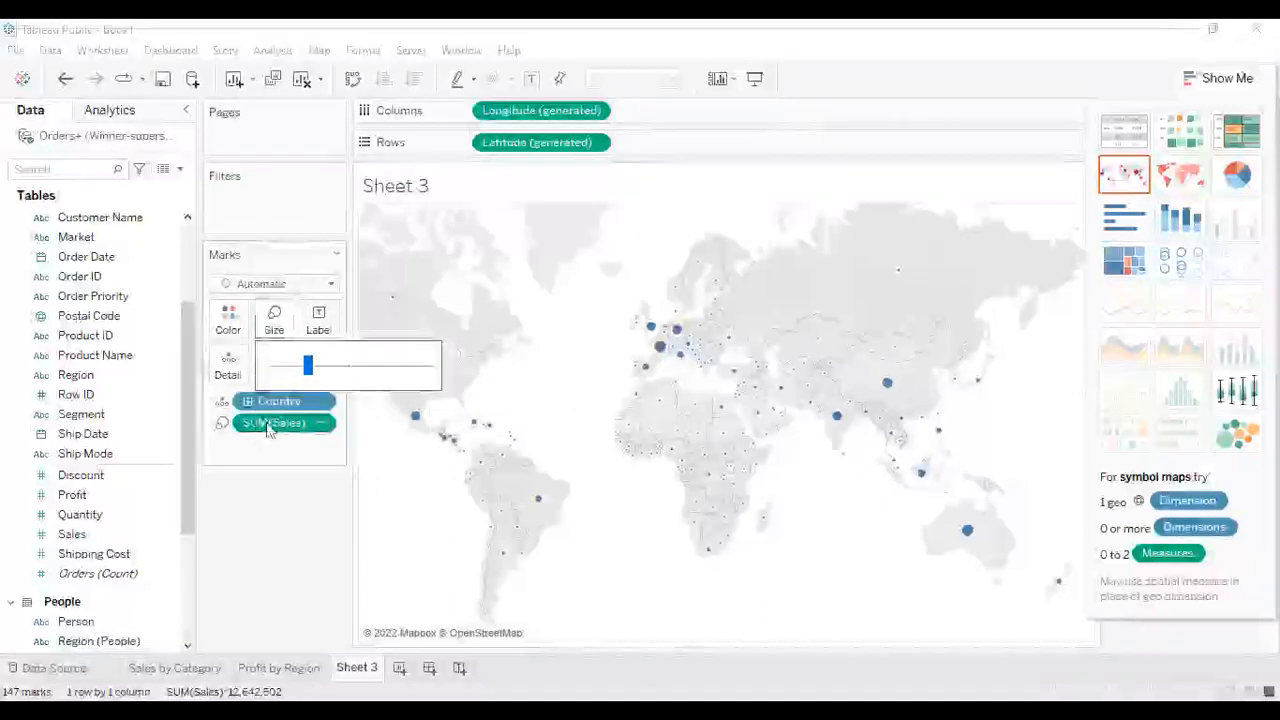
{"action": "left_click_drag", "start_coordinate": [308, 366], "coordinate": [349, 373]}
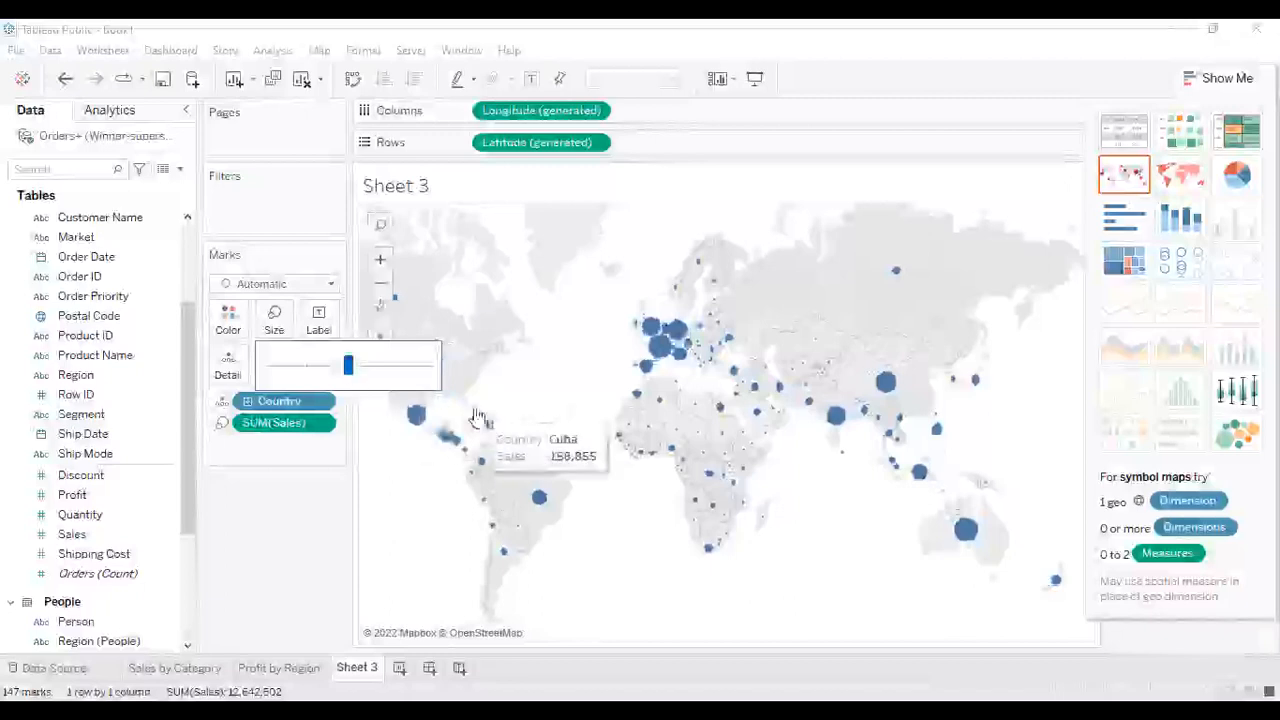
{"action": "left_click", "coordinate": [343, 514]}
- Color the symbol map's circles by Sales
{"action": "mouse_move", "coordinate": [419, 377]}
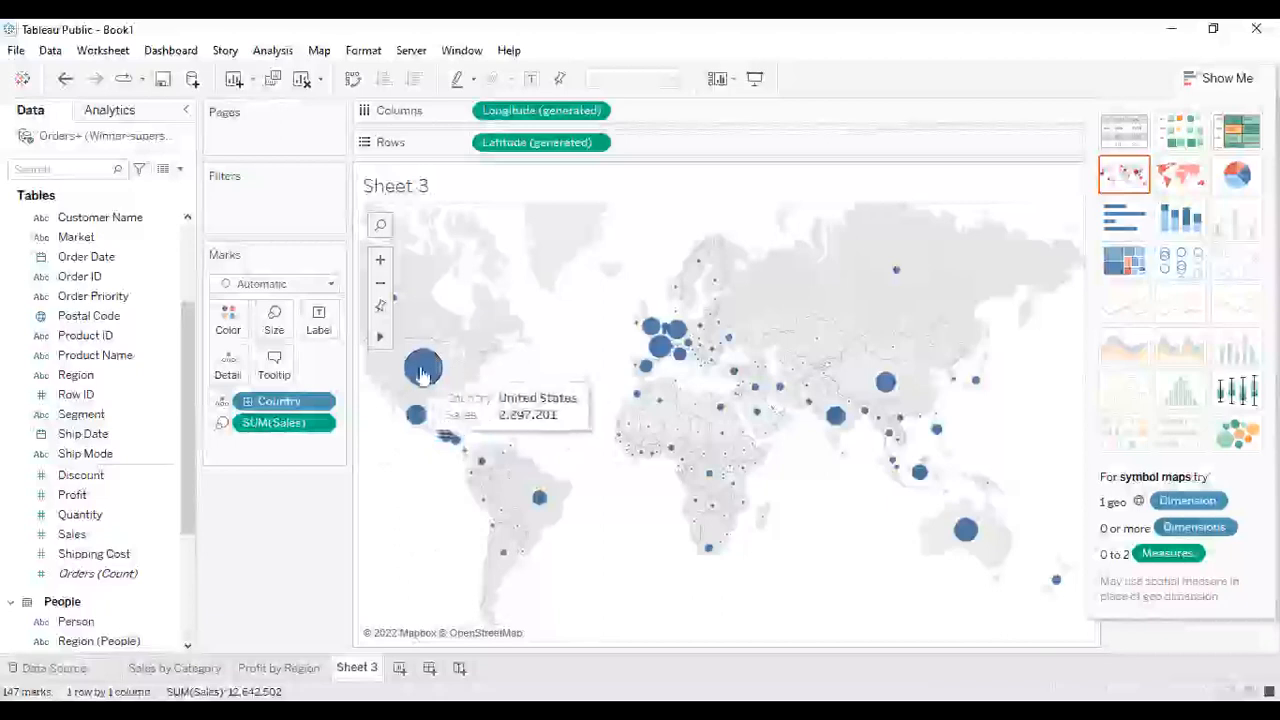
{"action": "left_click", "coordinate": [120, 398]}
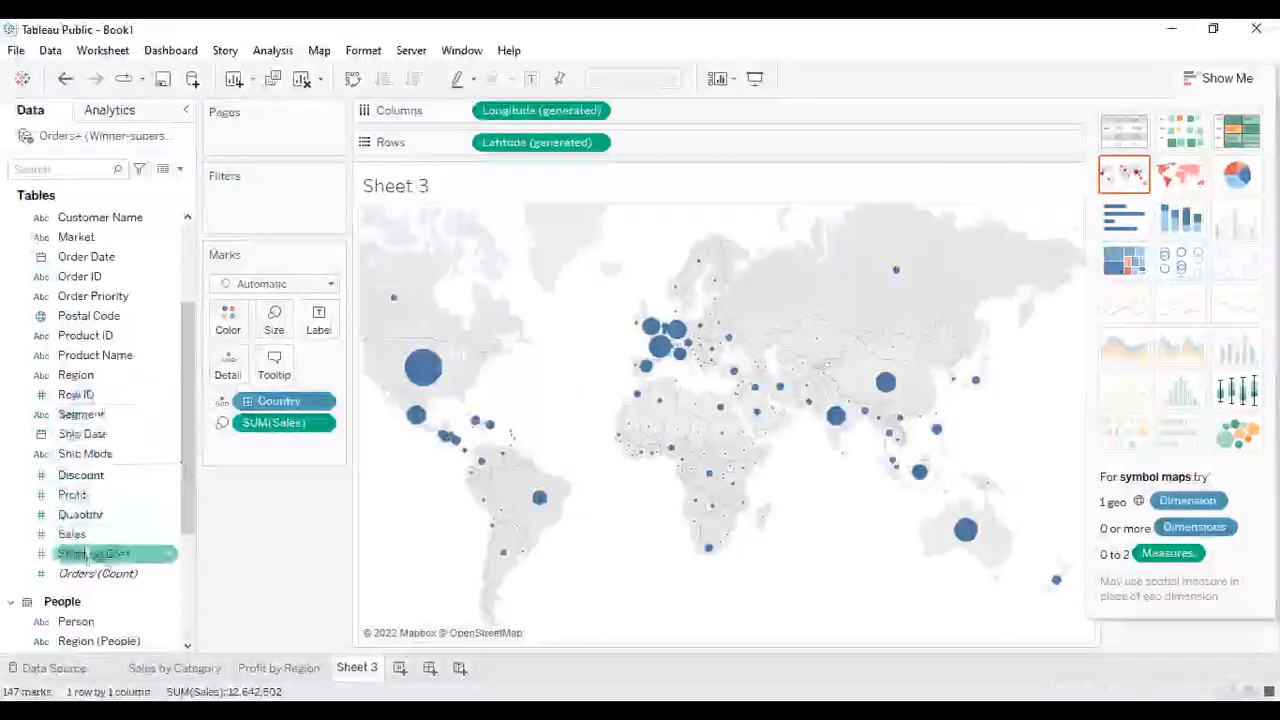
{"action": "left_click", "coordinate": [86, 538]}
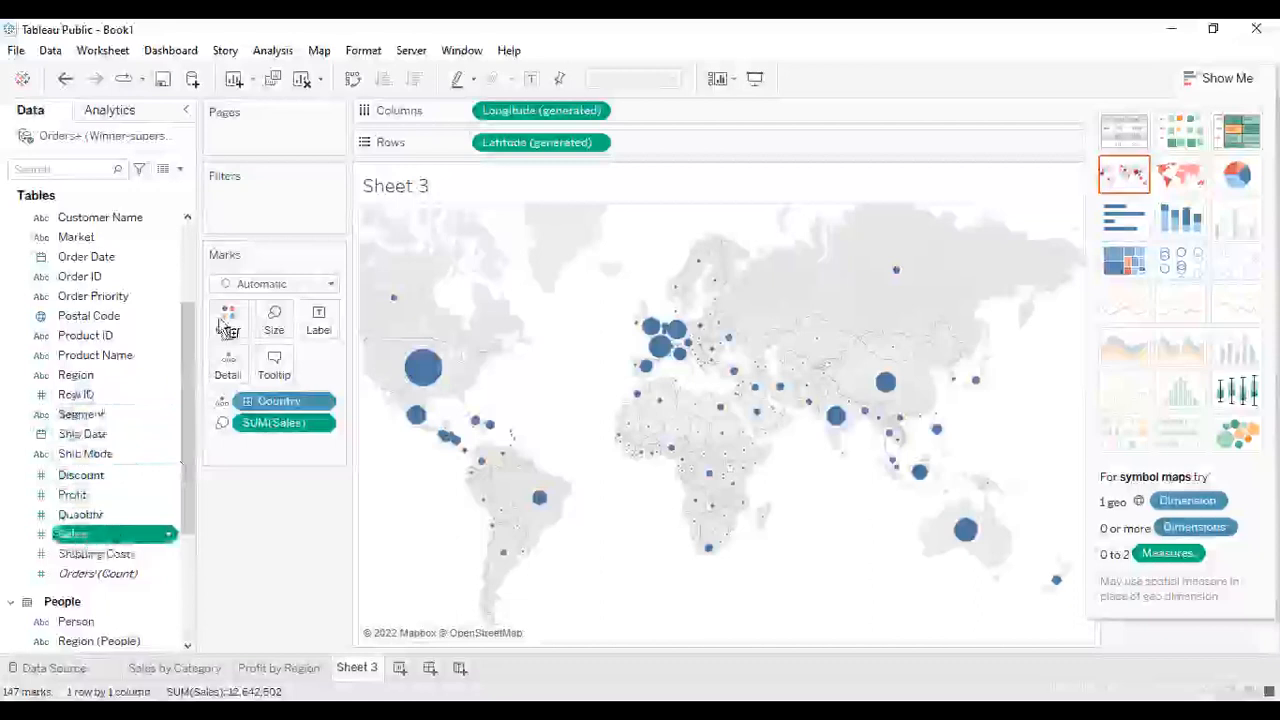
{"action": "left_click_drag", "start_coordinate": [224, 328], "coordinate": [222, 327]}
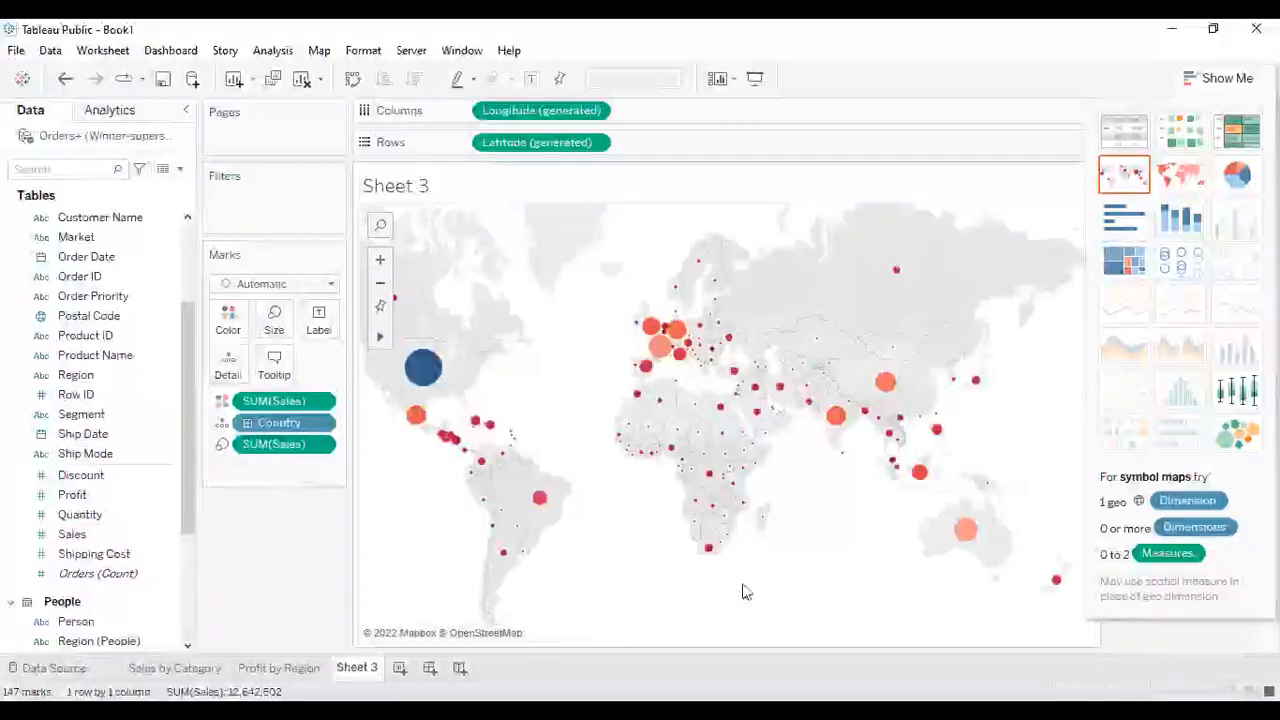
- Inspect the sales tooltips of several country circles on the map
{"action": "mouse_move", "coordinate": [420, 364]}
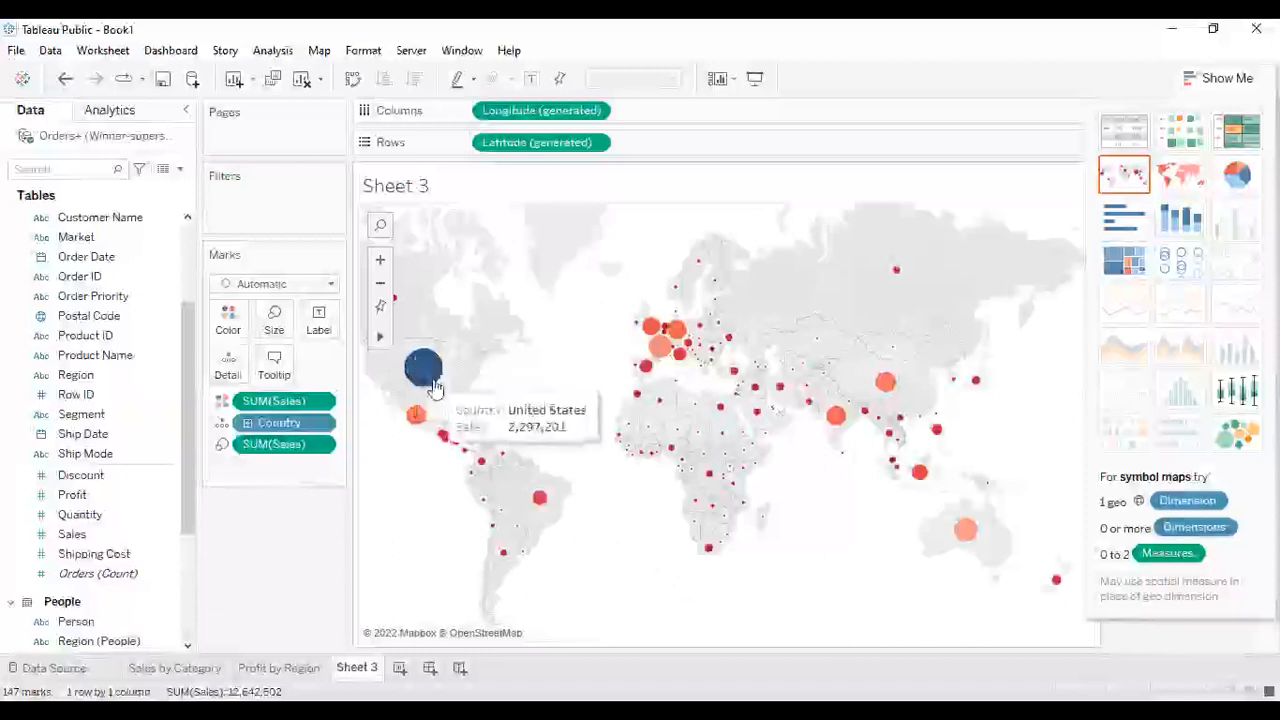
{"action": "mouse_move", "coordinate": [539, 507]}
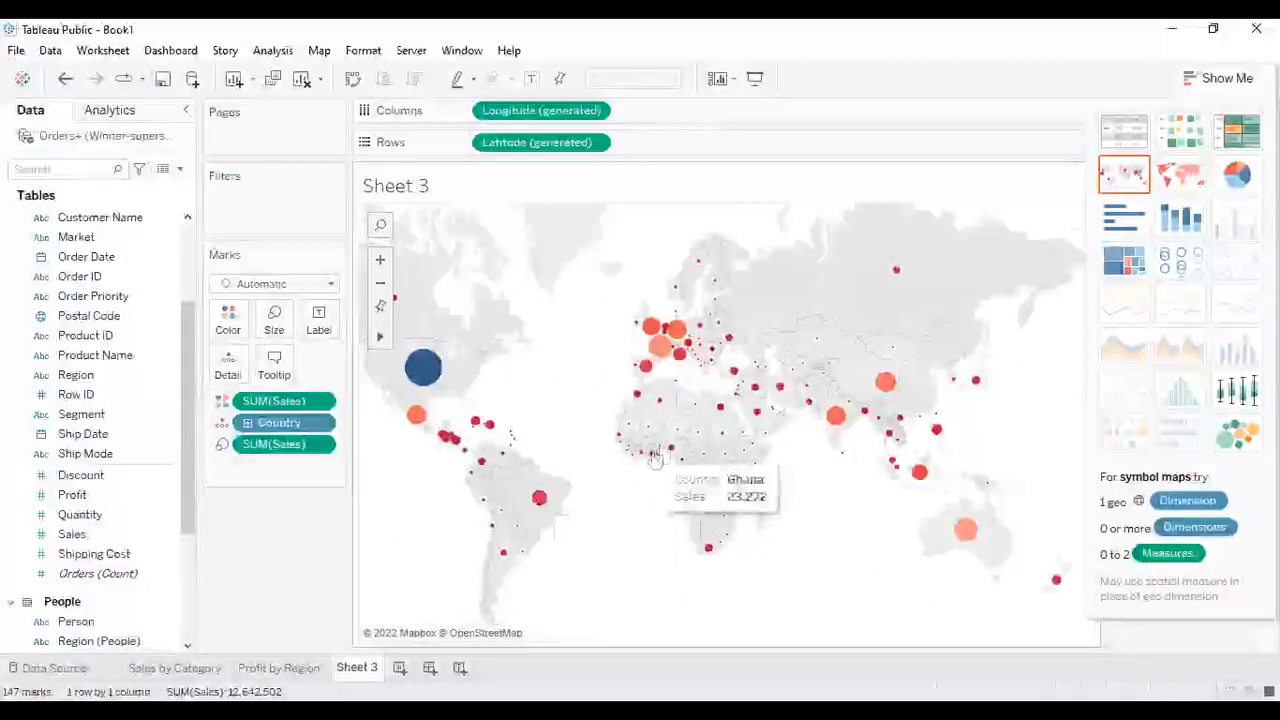
{"action": "mouse_move", "coordinate": [641, 367]}
{"action": "mouse_move", "coordinate": [880, 390]}
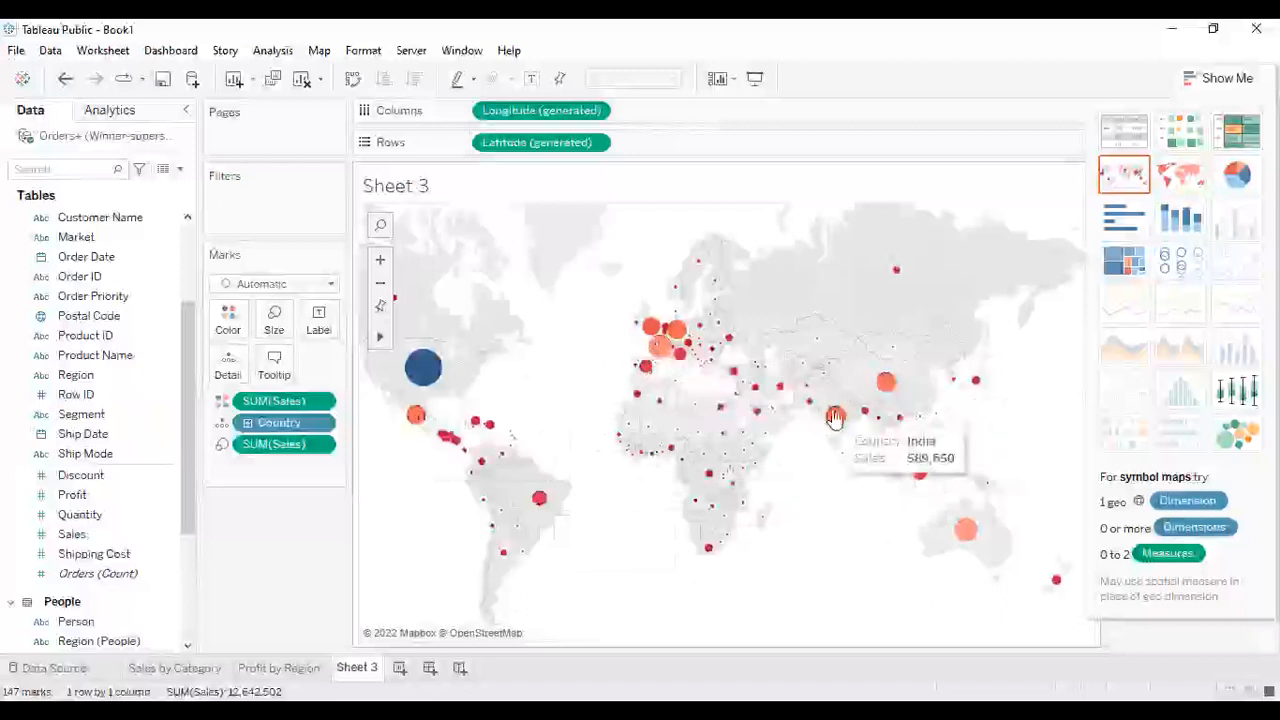
{"action": "mouse_move", "coordinate": [965, 530]}
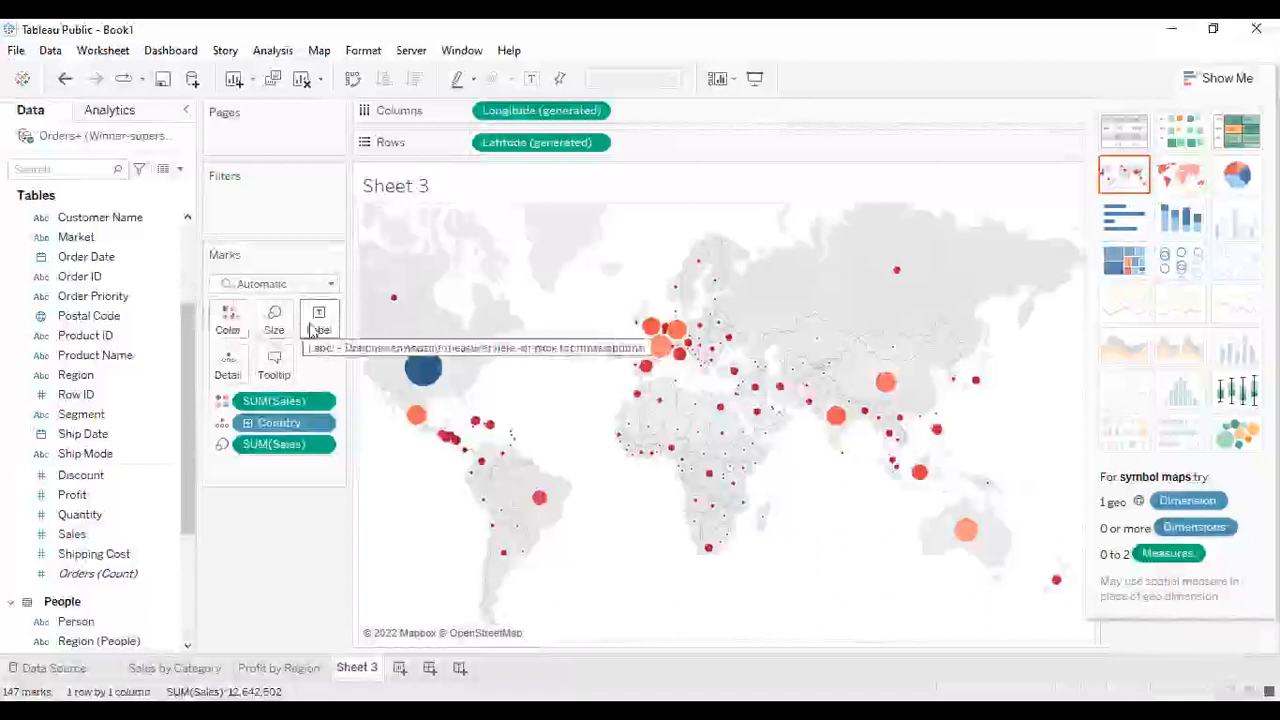
{"action": "left_click", "coordinate": [312, 330]}
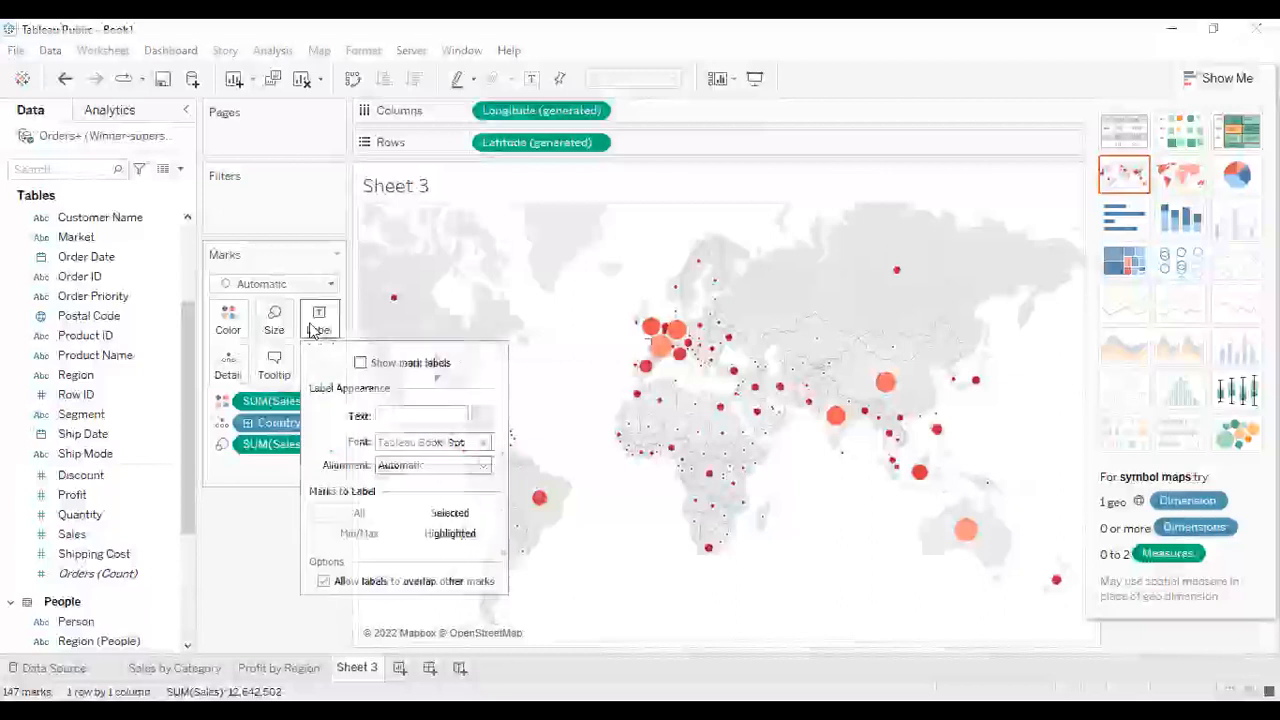
{"action": "left_click", "coordinate": [483, 445]}
{"action": "left_click", "coordinate": [334, 312]}
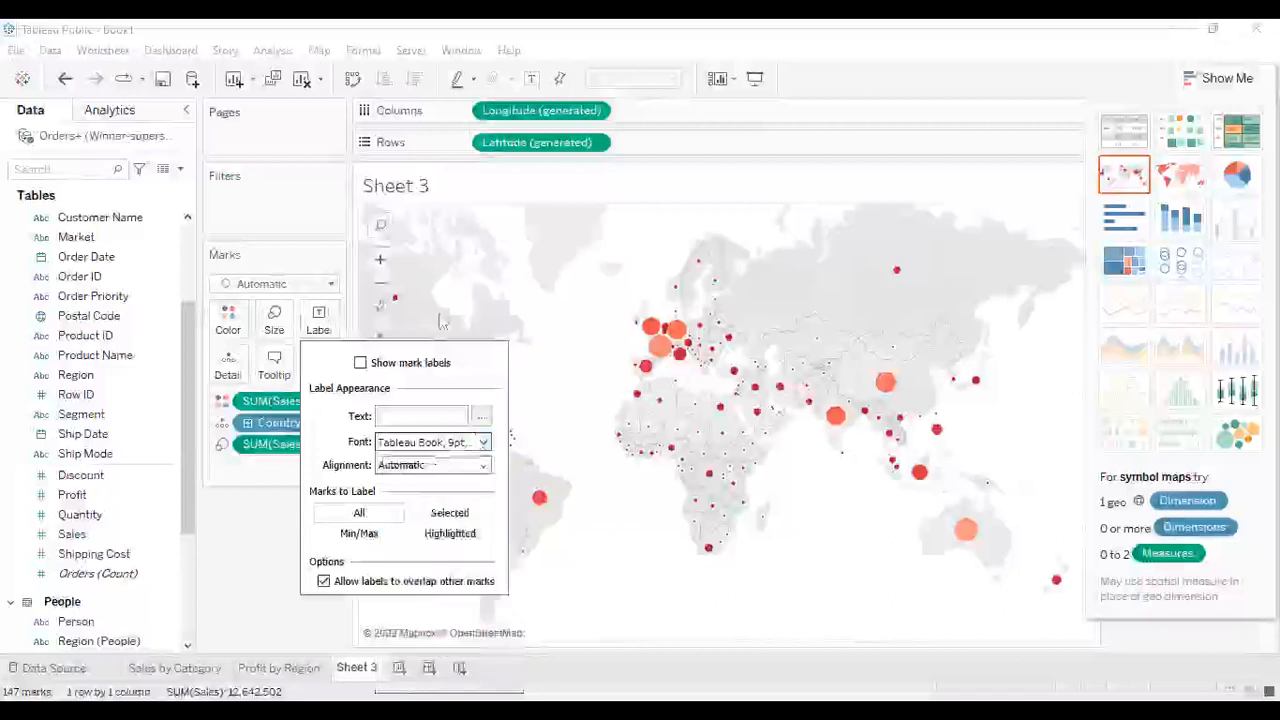
{"action": "left_click", "coordinate": [818, 518]}
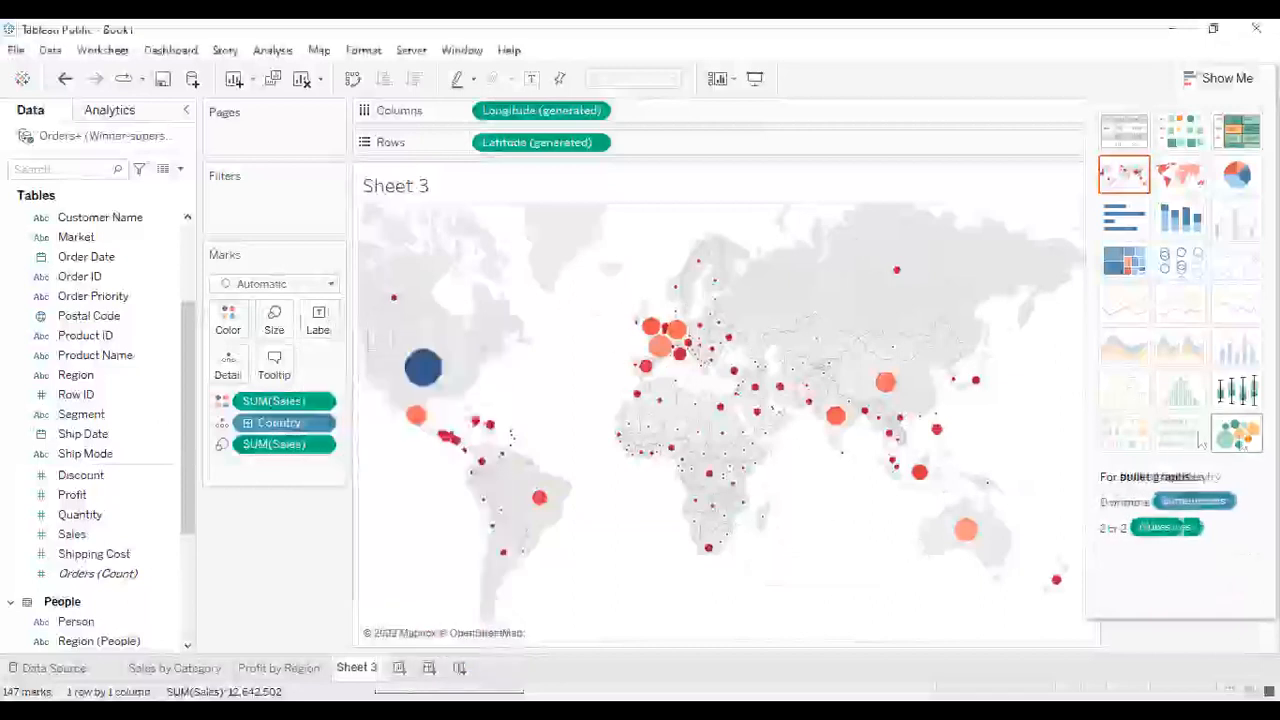
- Convert the view into a packed bubble chart of Sales by Country
{"action": "left_click", "coordinate": [1240, 443]}
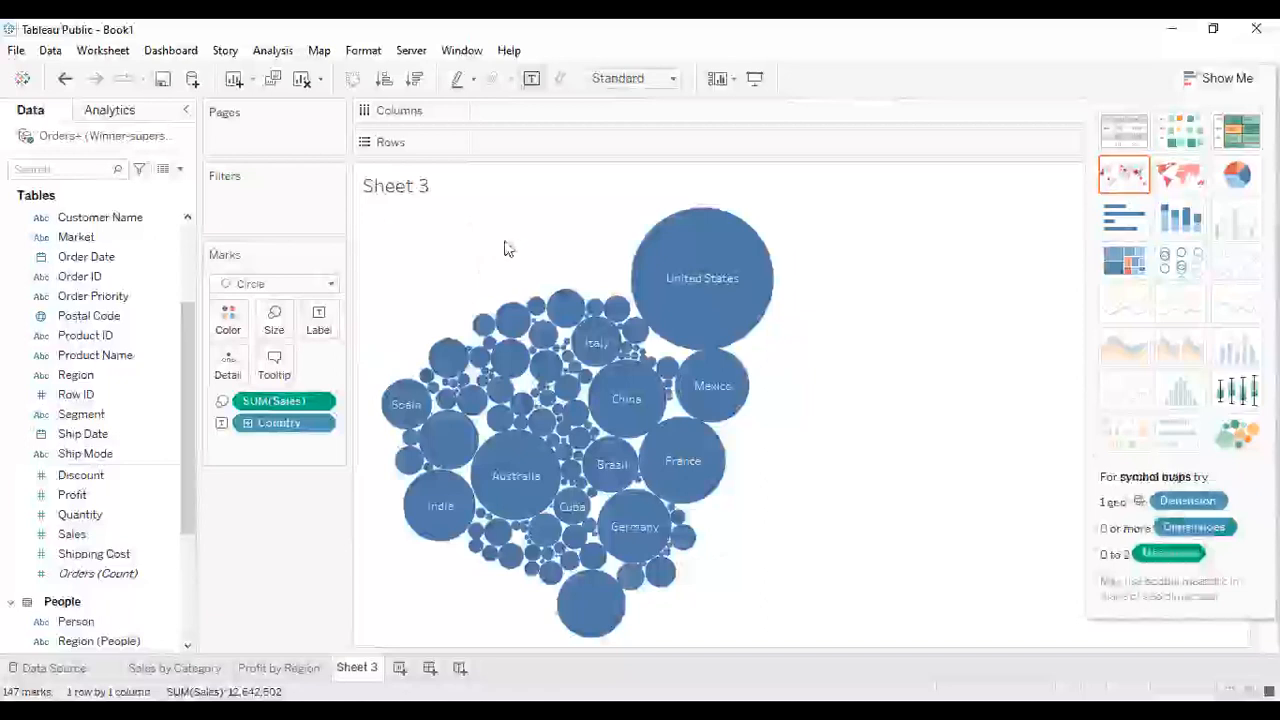
{"action": "left_click", "coordinate": [320, 334]}
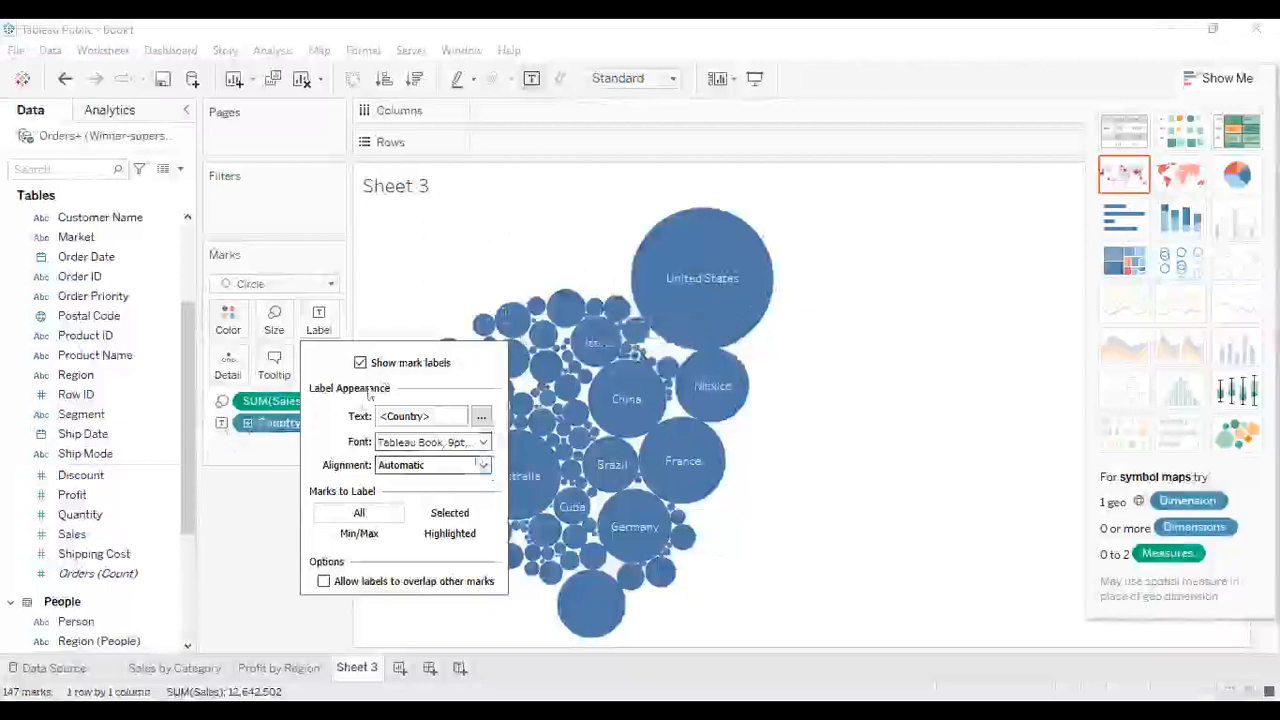
{"action": "left_click", "coordinate": [409, 286]}
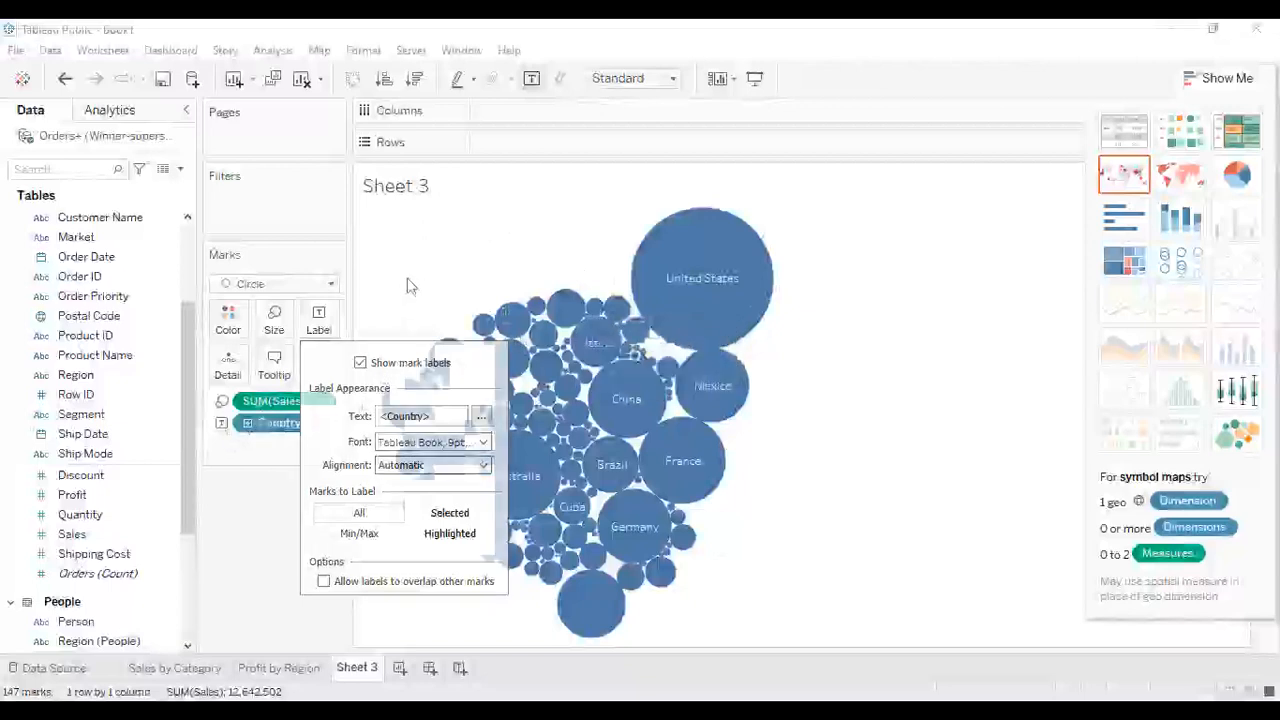
- Expand the Country hierarchy down to State and City, then collapse it back to Country
{"action": "left_click", "coordinate": [249, 424]}
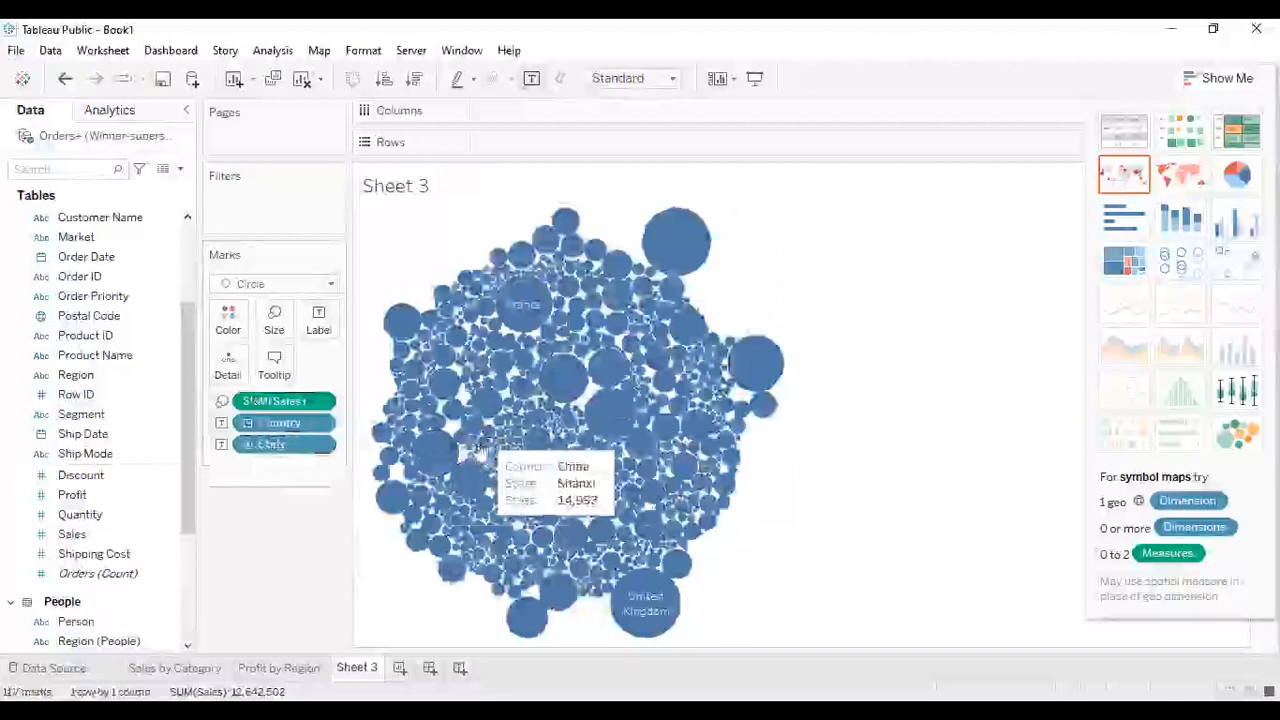
{"action": "left_click", "coordinate": [248, 445]}
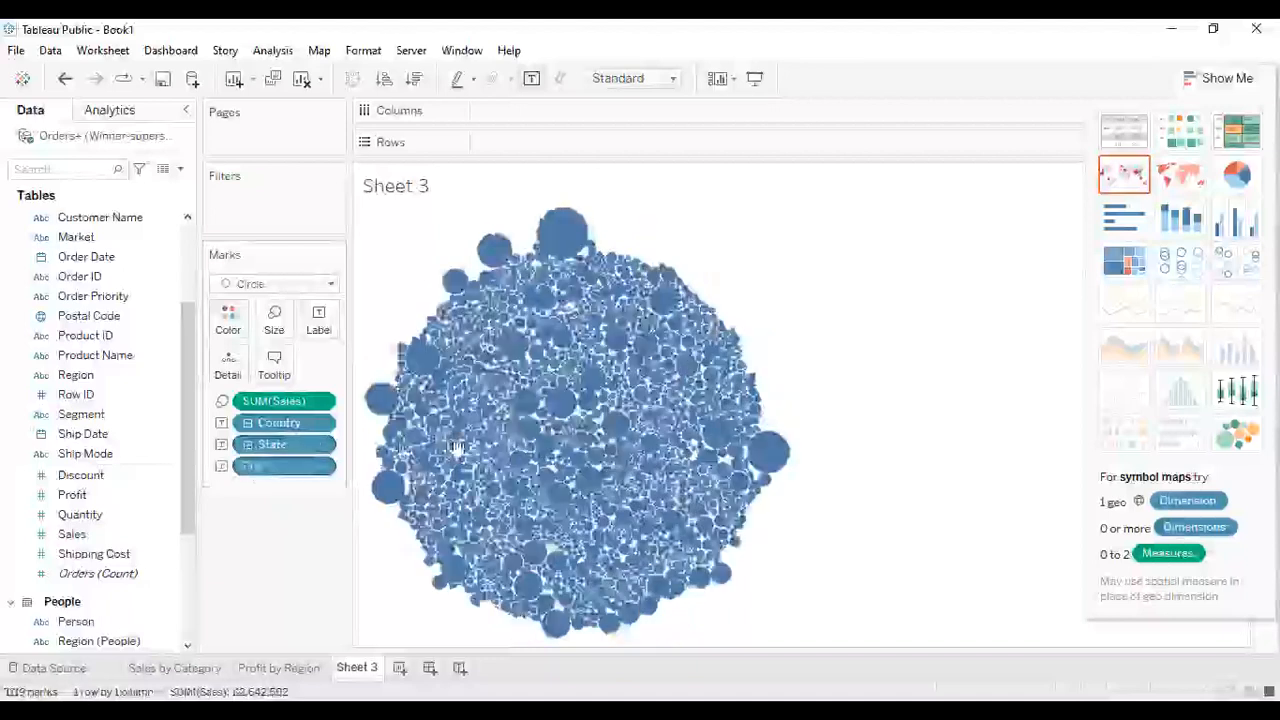
{"action": "left_click", "coordinate": [248, 445]}
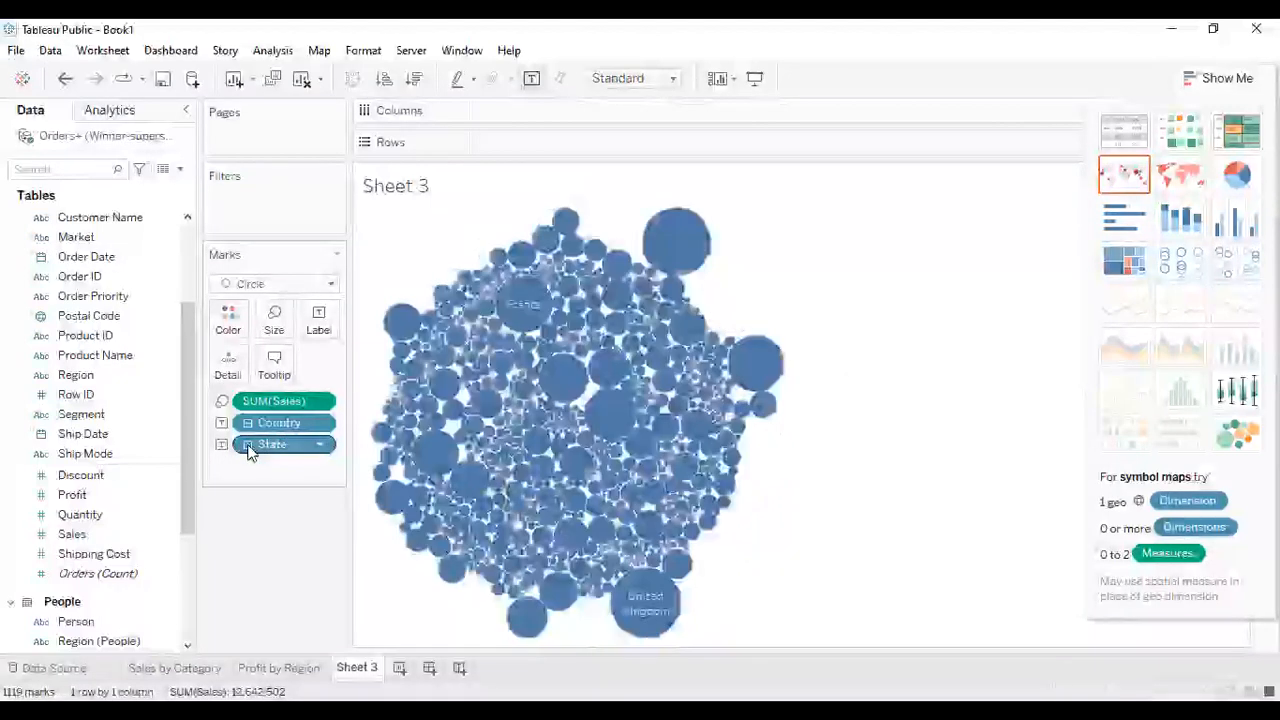
{"action": "left_click", "coordinate": [248, 424]}
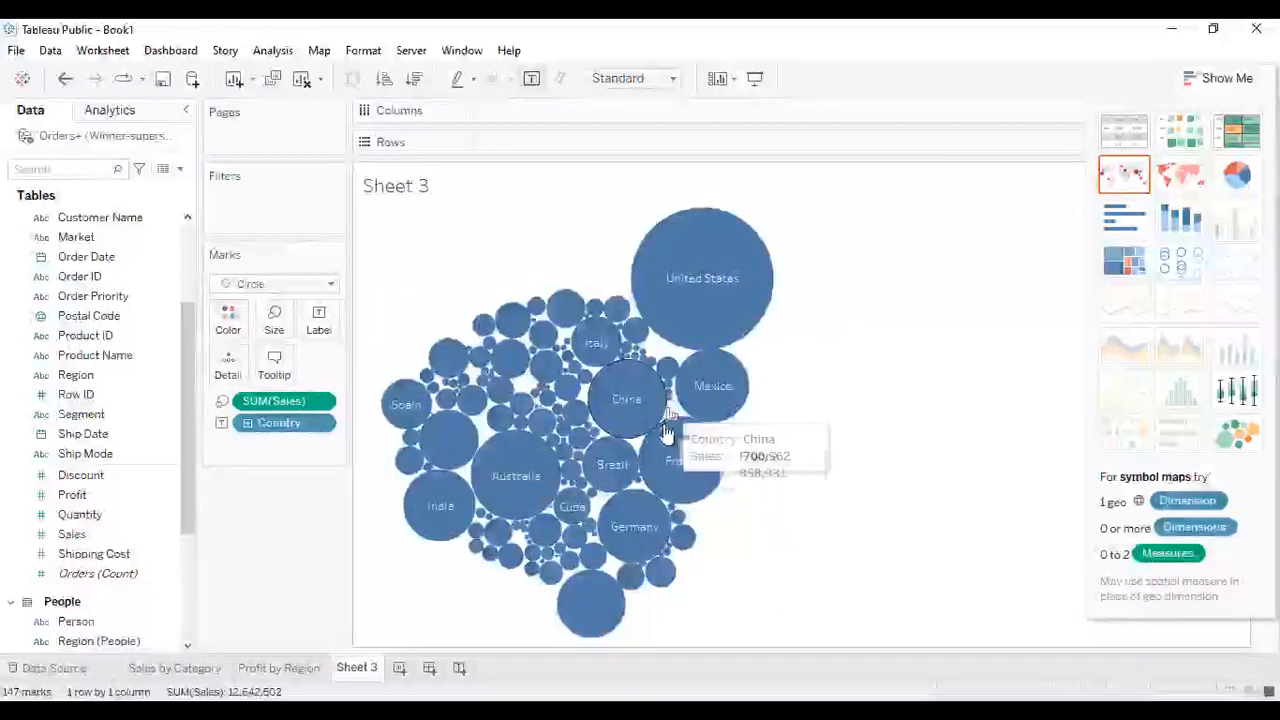
- Edit the Country mark label text and set its font size to 10, applying the change
{"action": "left_click", "coordinate": [318, 322]}
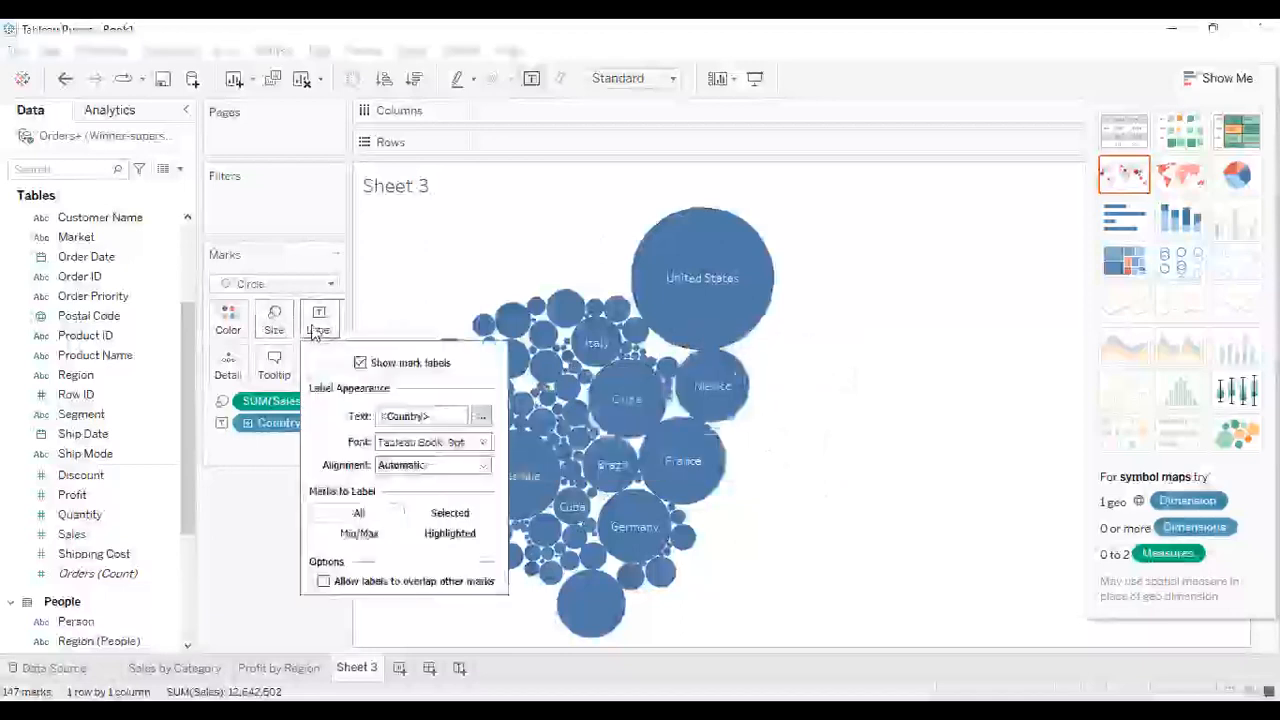
{"action": "left_click", "coordinate": [481, 418]}
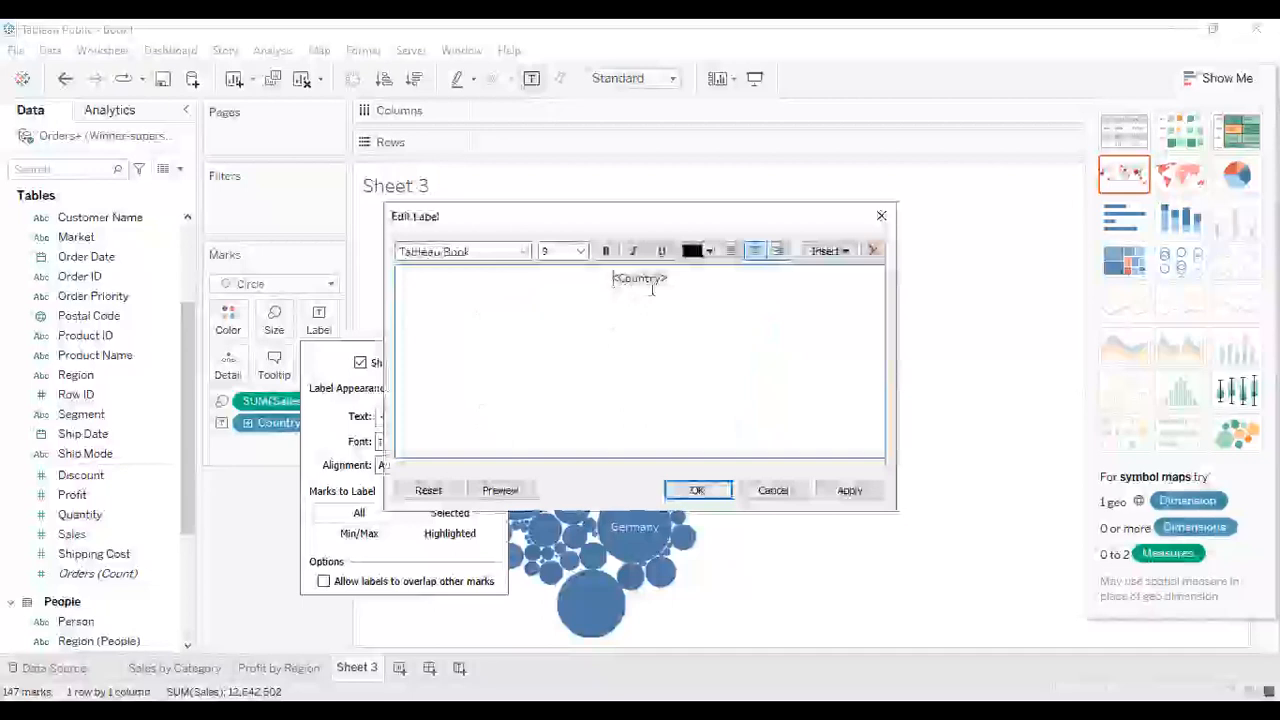
{"action": "left_click", "coordinate": [583, 257]}
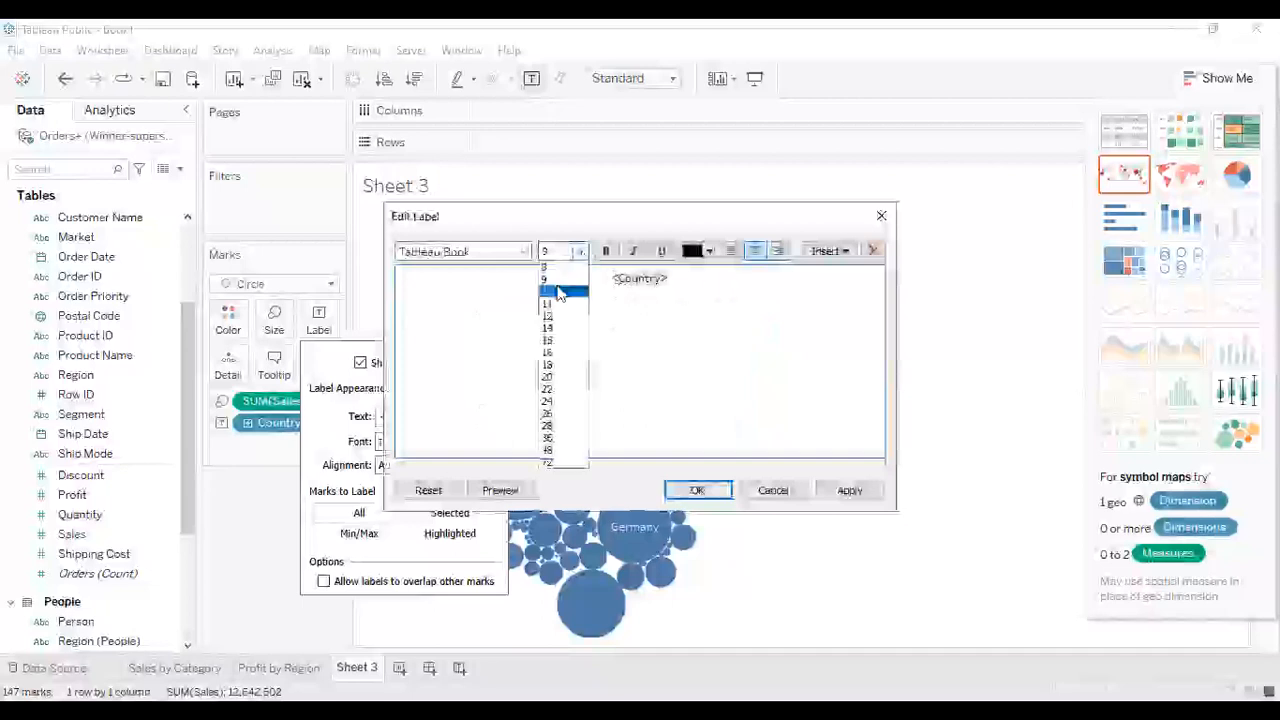
{"action": "left_click", "coordinate": [557, 286]}
{"action": "left_click_drag", "start_coordinate": [731, 283], "coordinate": [566, 263]}
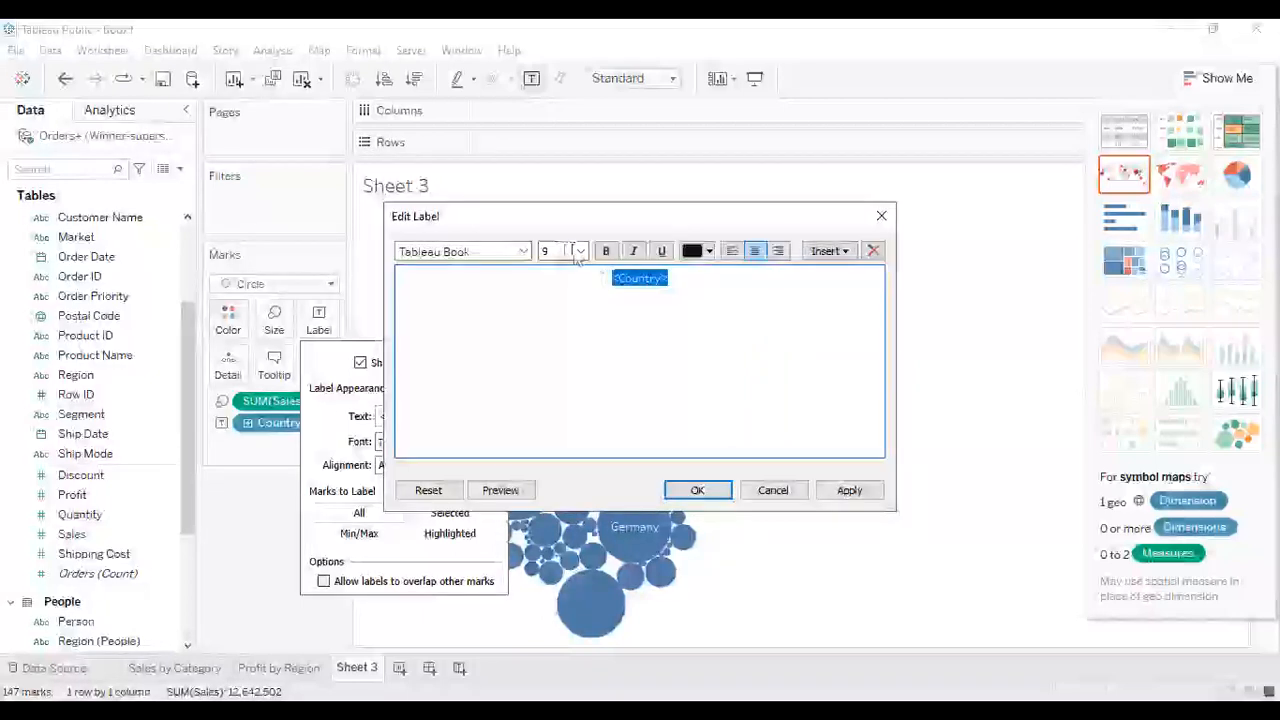
{"action": "left_click", "coordinate": [580, 252]}
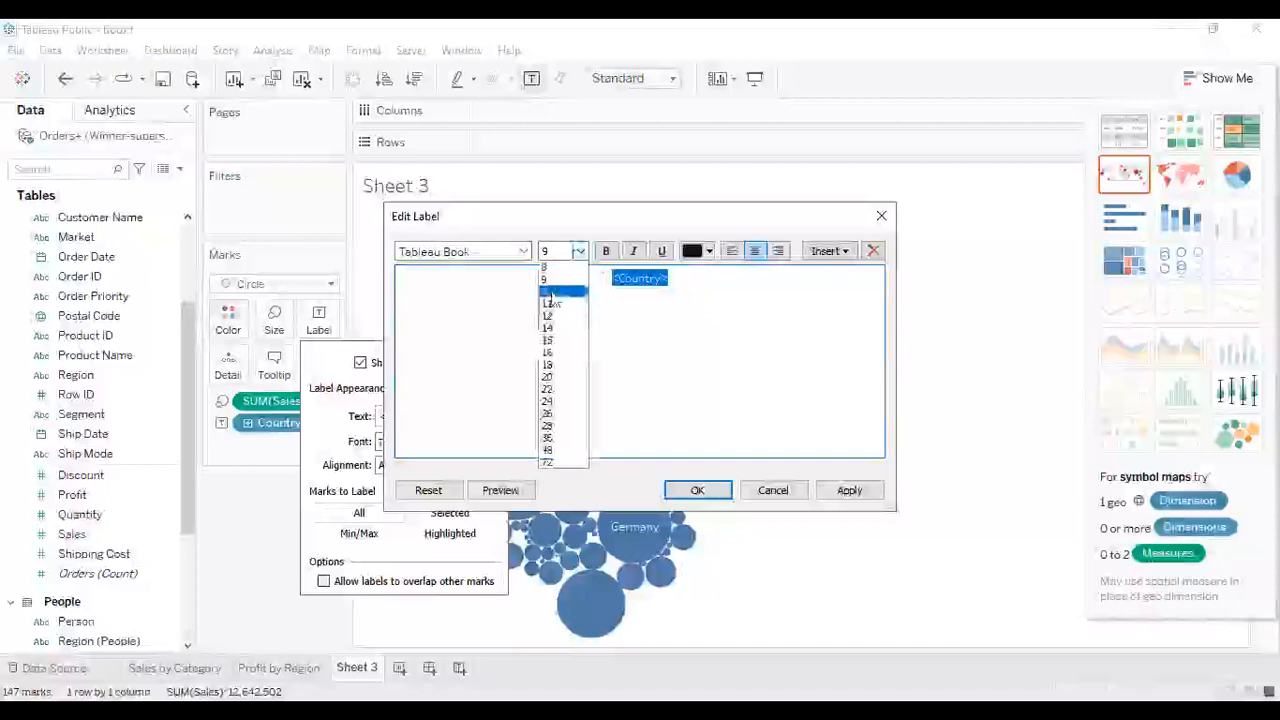
{"action": "left_click", "coordinate": [552, 291]}
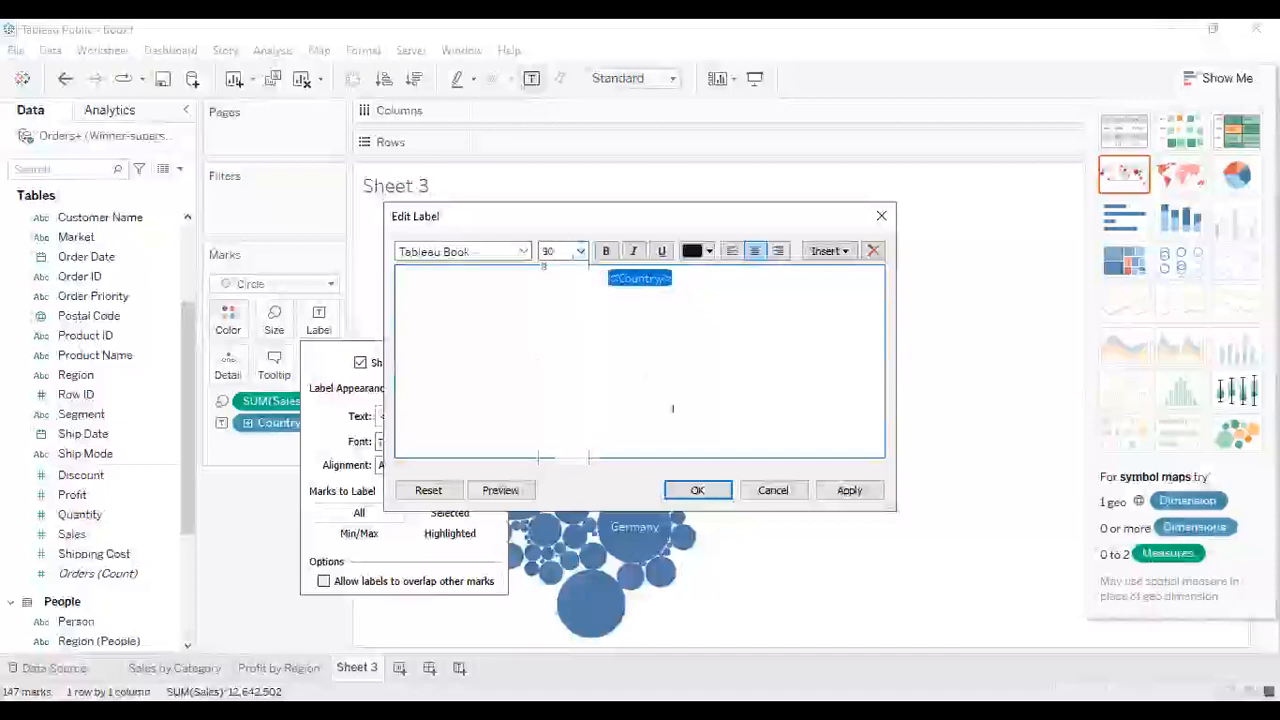
{"action": "left_click", "coordinate": [842, 490]}
{"action": "left_click", "coordinate": [700, 490]}
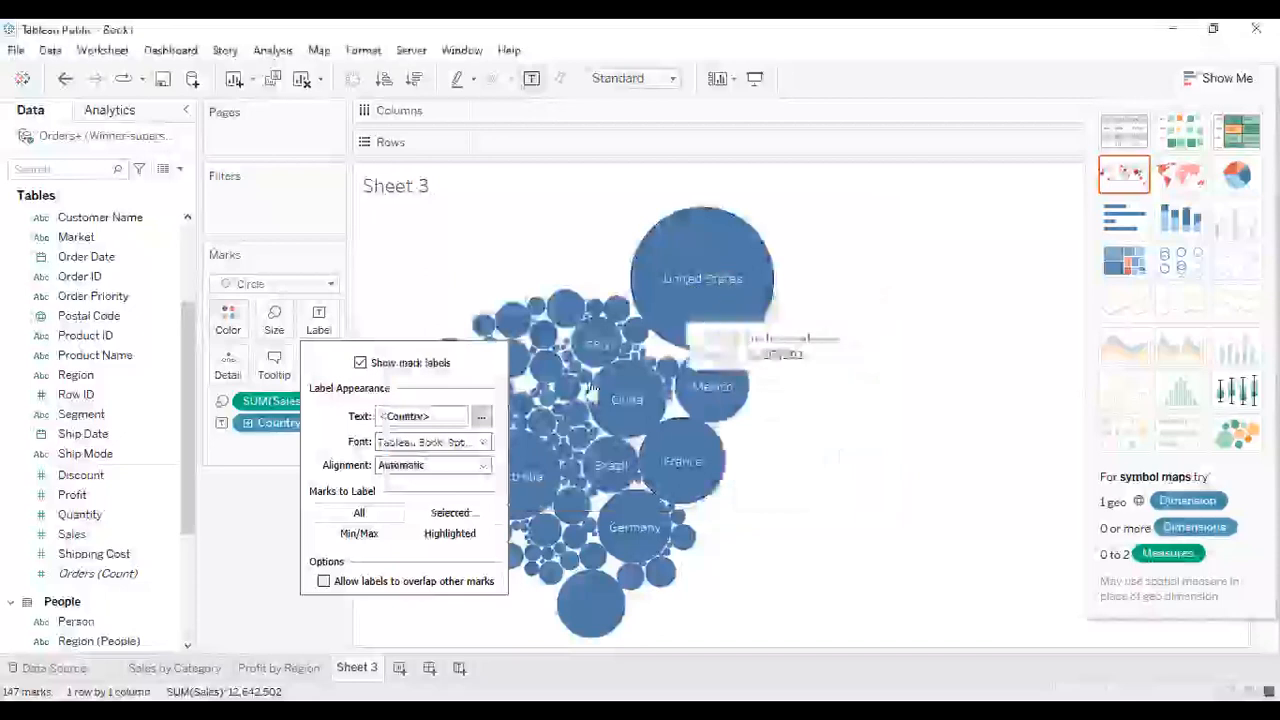
- Set the mark labels' font size to 11 in the label font settings
{"action": "left_click", "coordinate": [484, 443]}
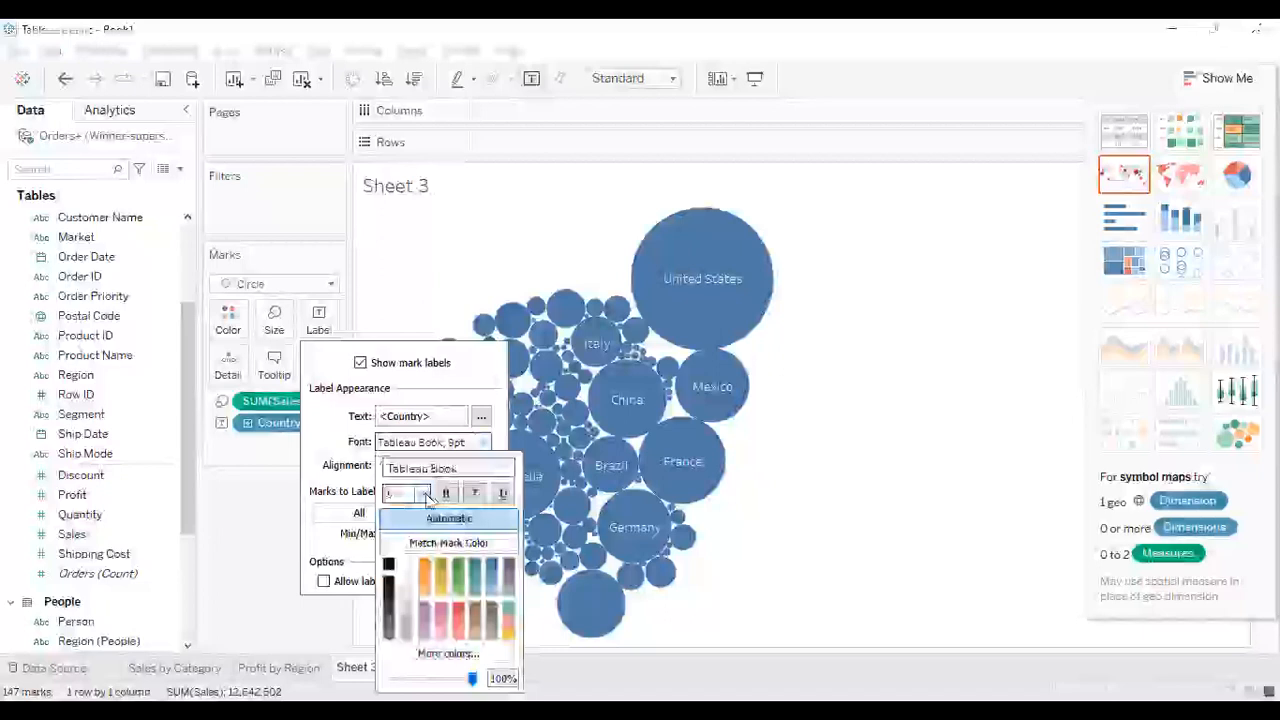
{"action": "left_click", "coordinate": [424, 494]}
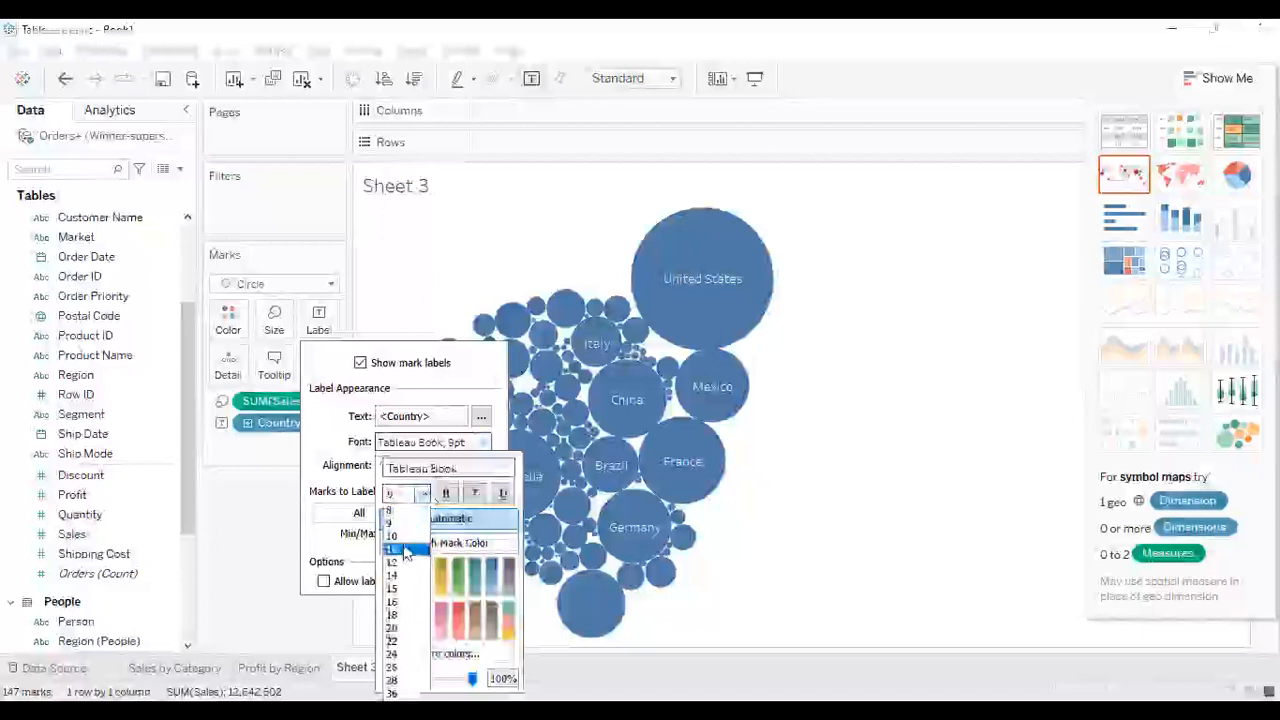
{"action": "left_click", "coordinate": [404, 551]}
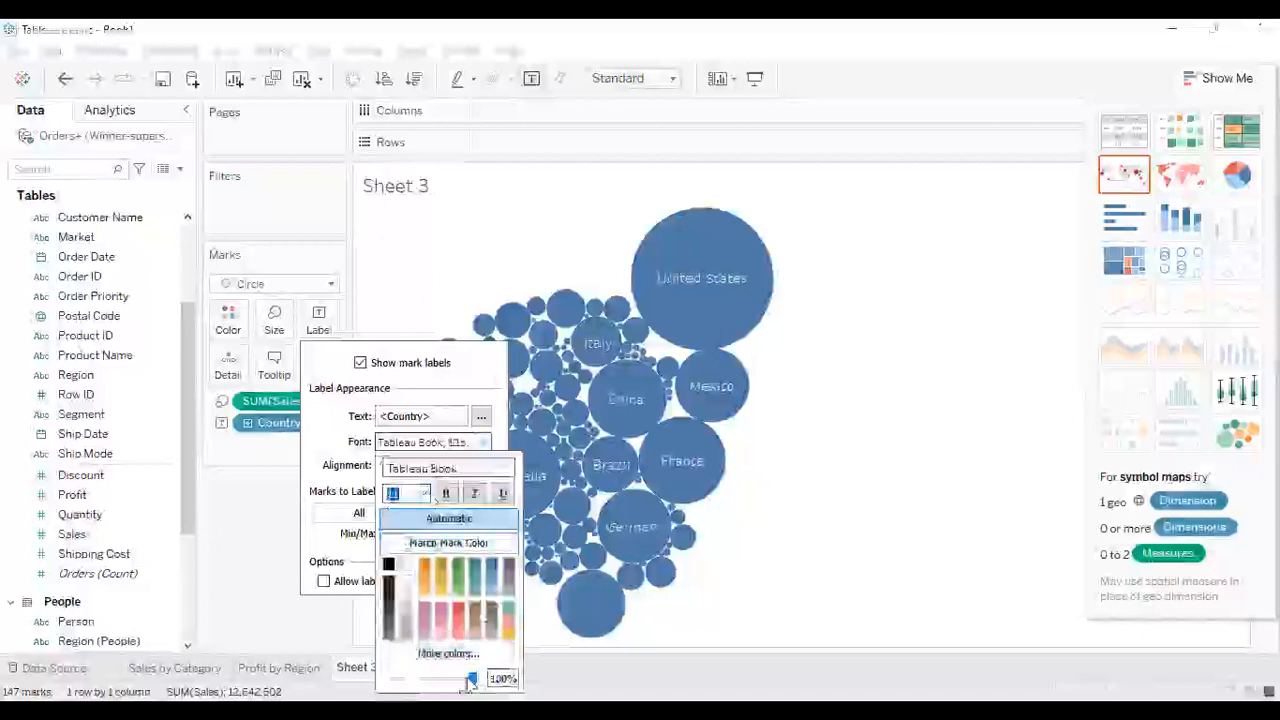
{"action": "left_click", "coordinate": [757, 543]}
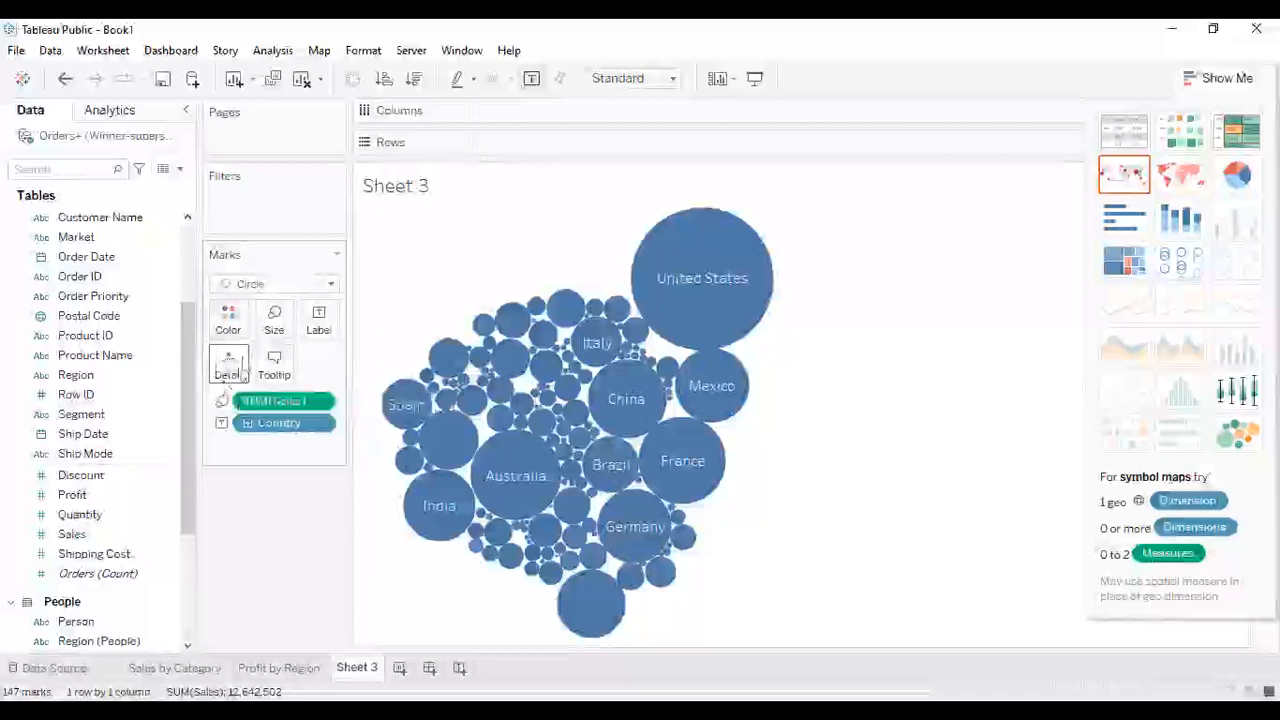
{"action": "mouse_move", "coordinate": [432, 355]}
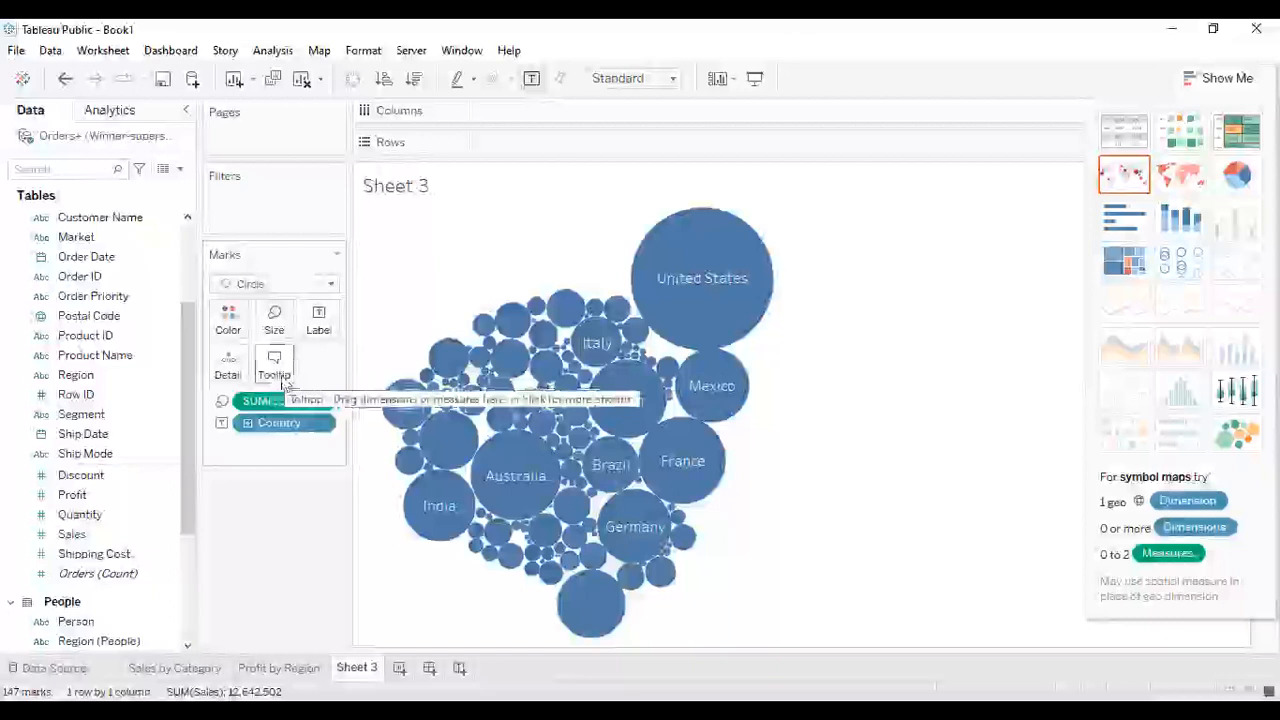
{"action": "mouse_move", "coordinate": [507, 313]}
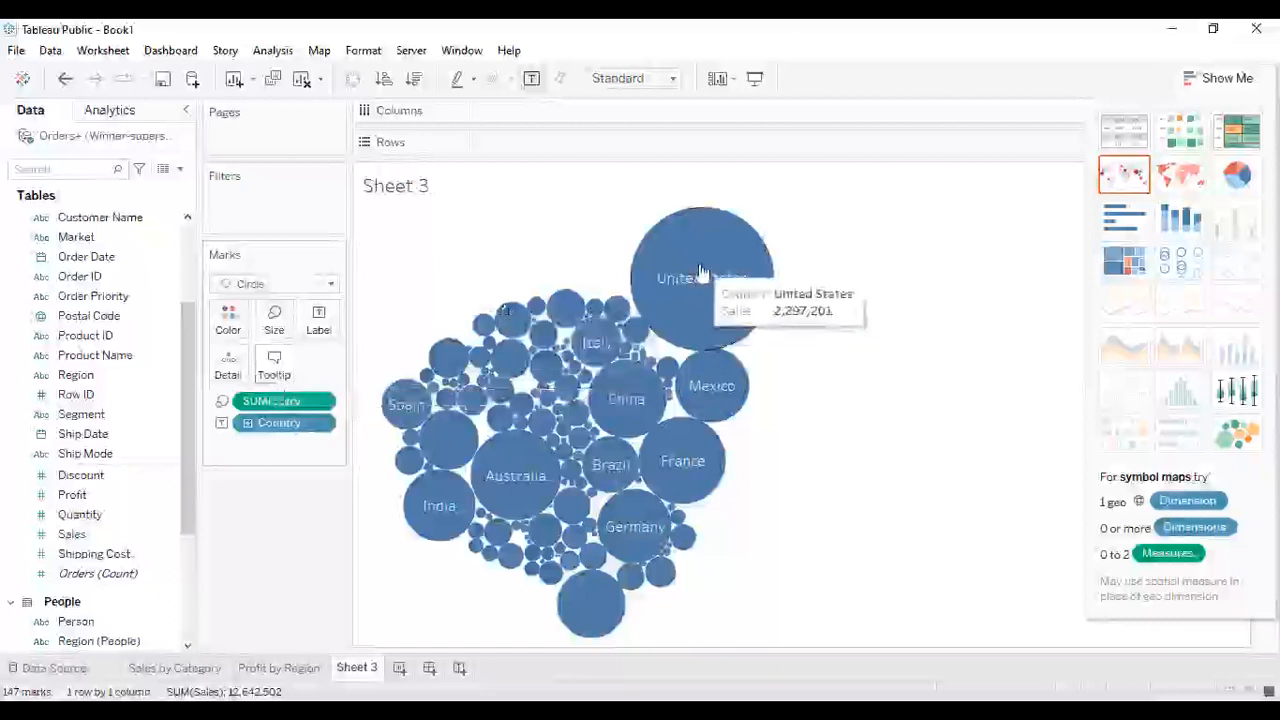
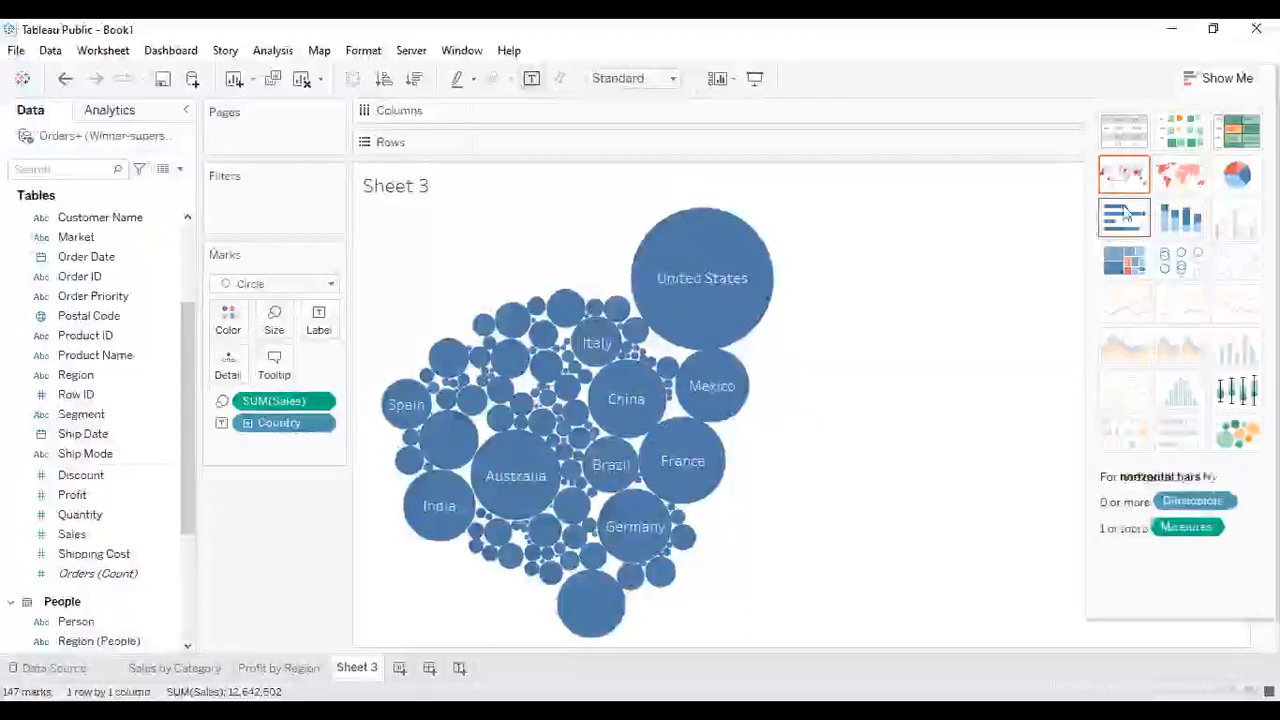
- Convert the view into a filled map of Sales by Country
{"action": "left_click", "coordinate": [1137, 180]}
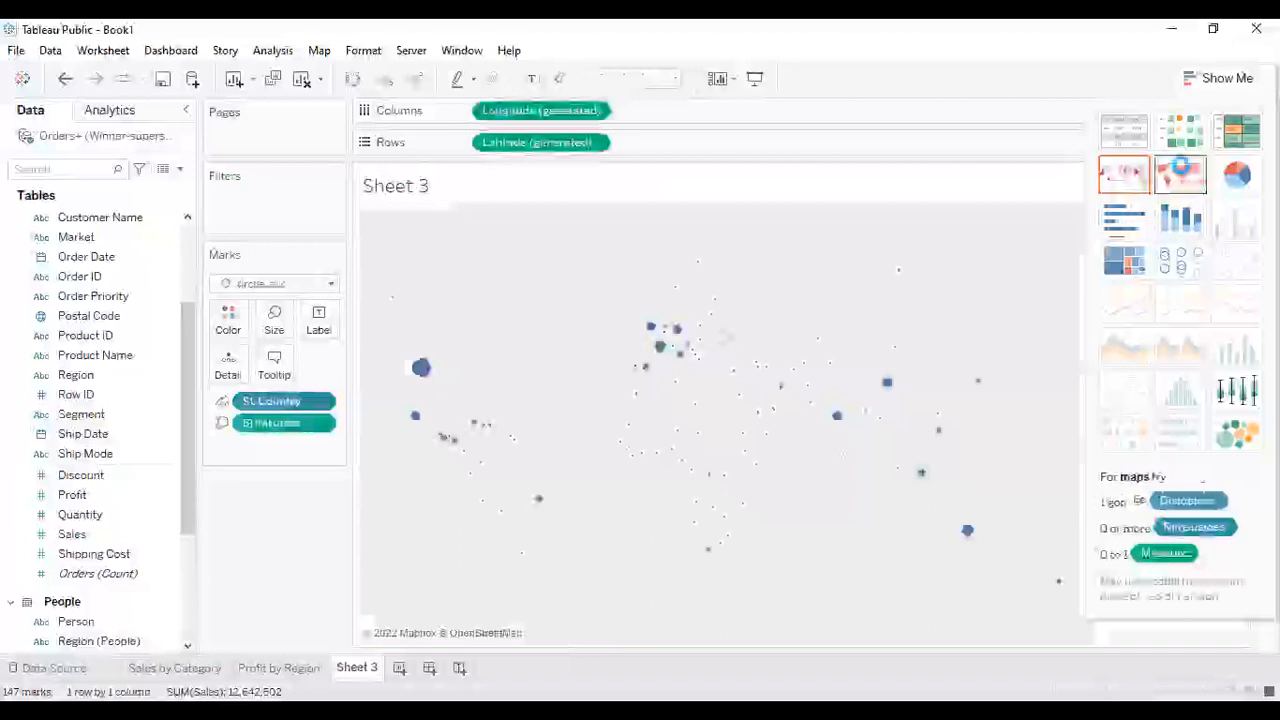
{"action": "left_click", "coordinate": [1183, 174]}
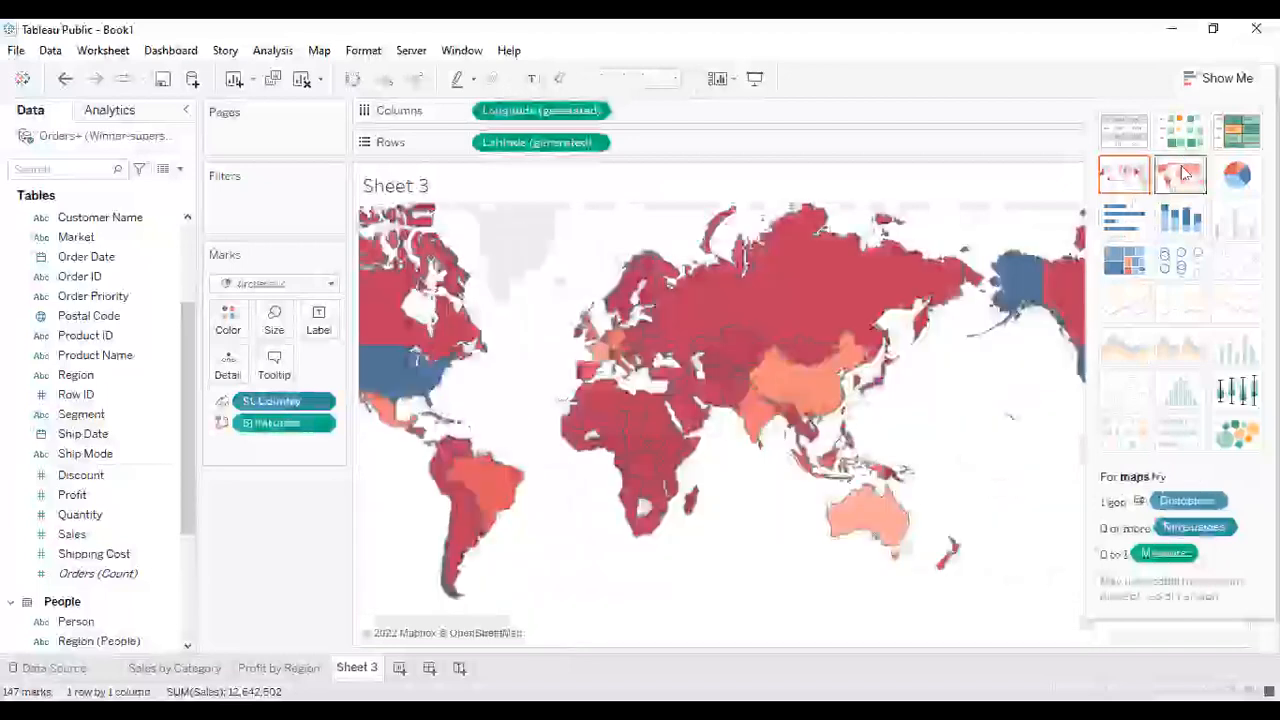
{"action": "mouse_move", "coordinate": [680, 422]}
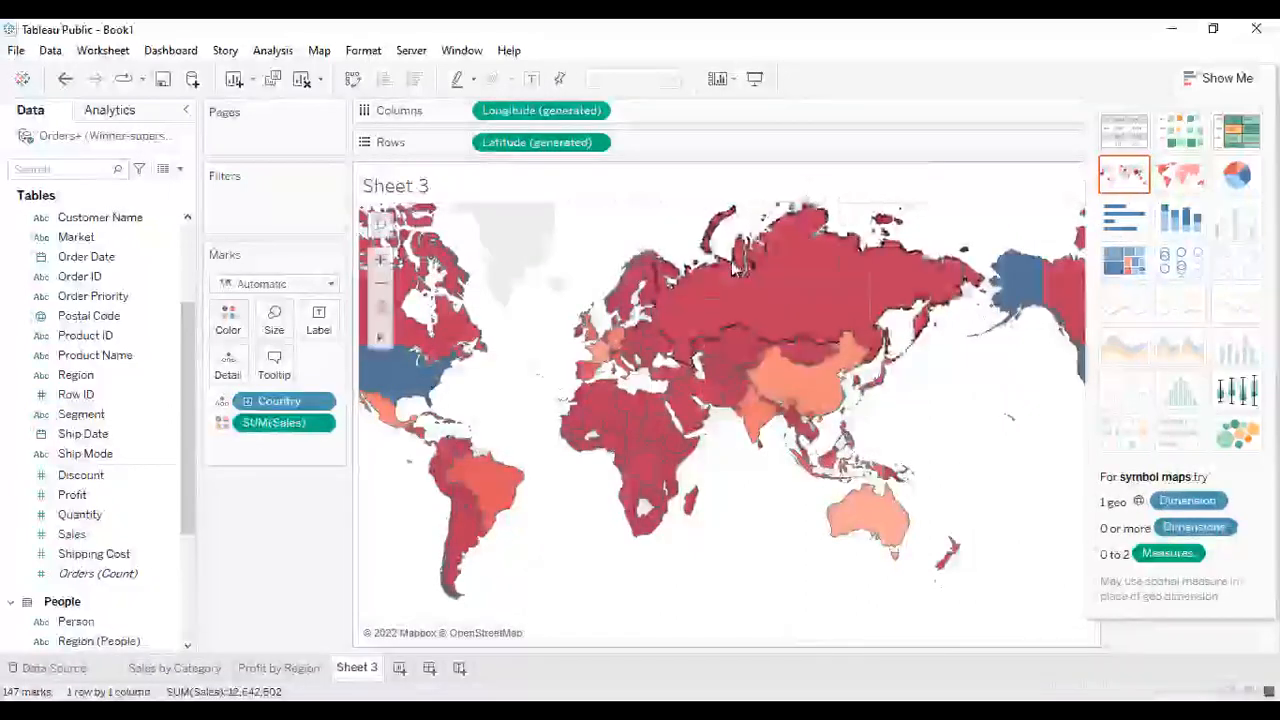
- Zoom in and out of the map using the map controls, then reset the view
{"action": "mouse_move", "coordinate": [766, 262]}
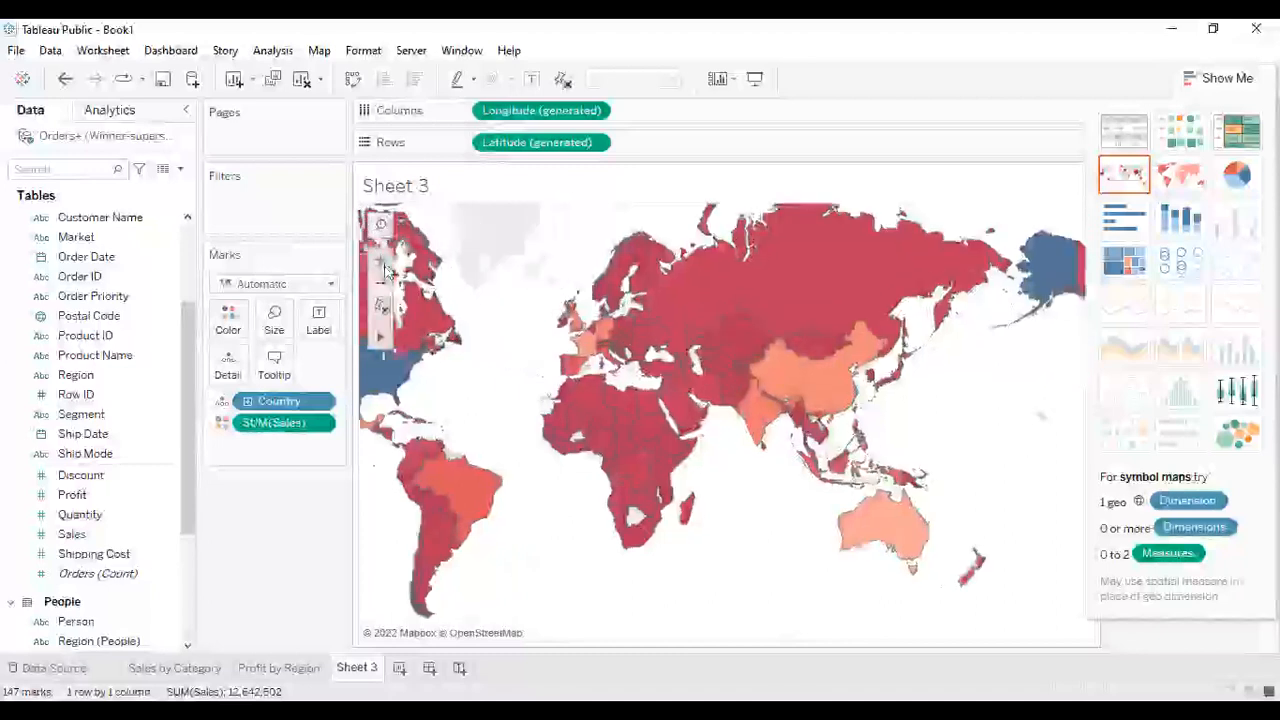
{"action": "left_click", "coordinate": [383, 264]}
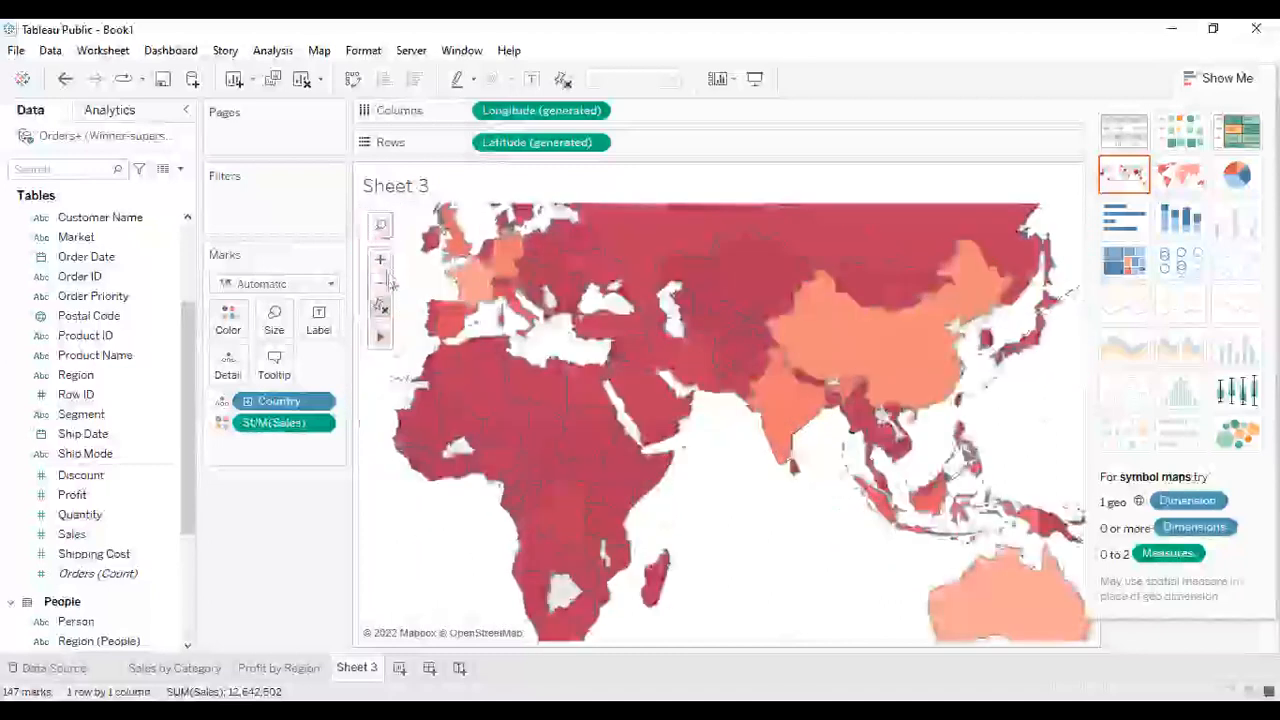
{"action": "left_click", "coordinate": [381, 287]}
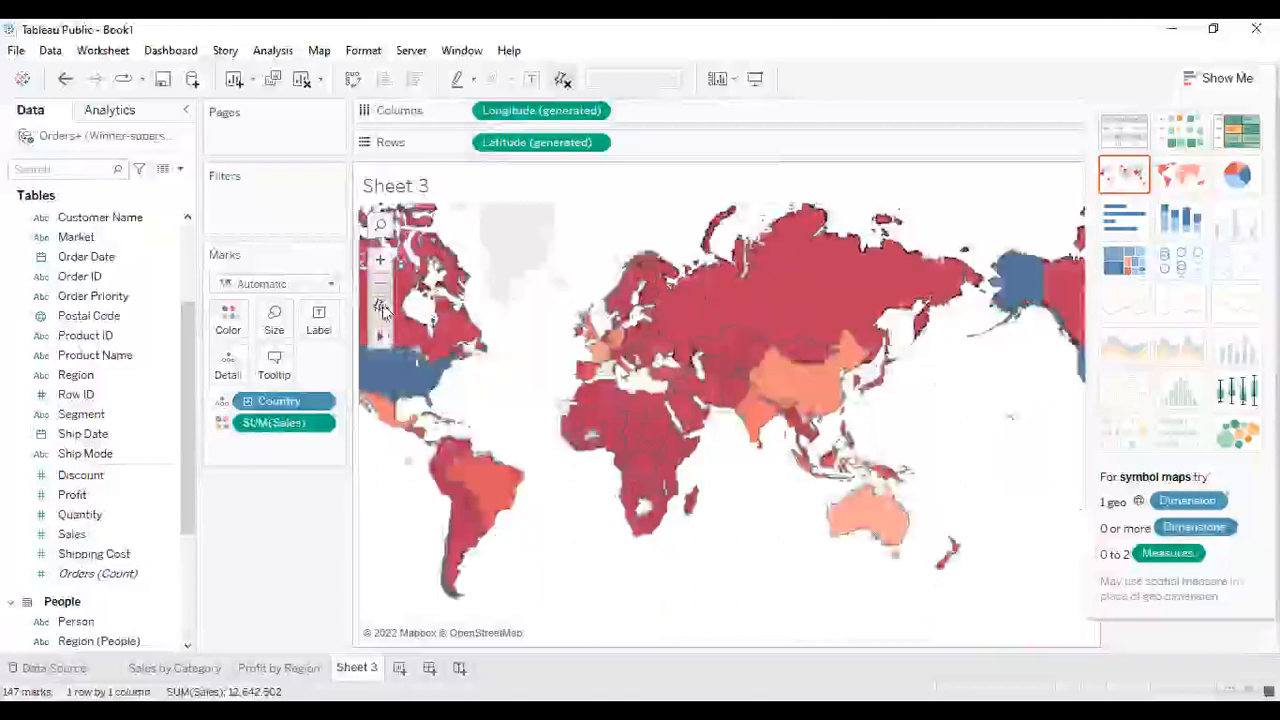
{"action": "left_click", "coordinate": [383, 308]}
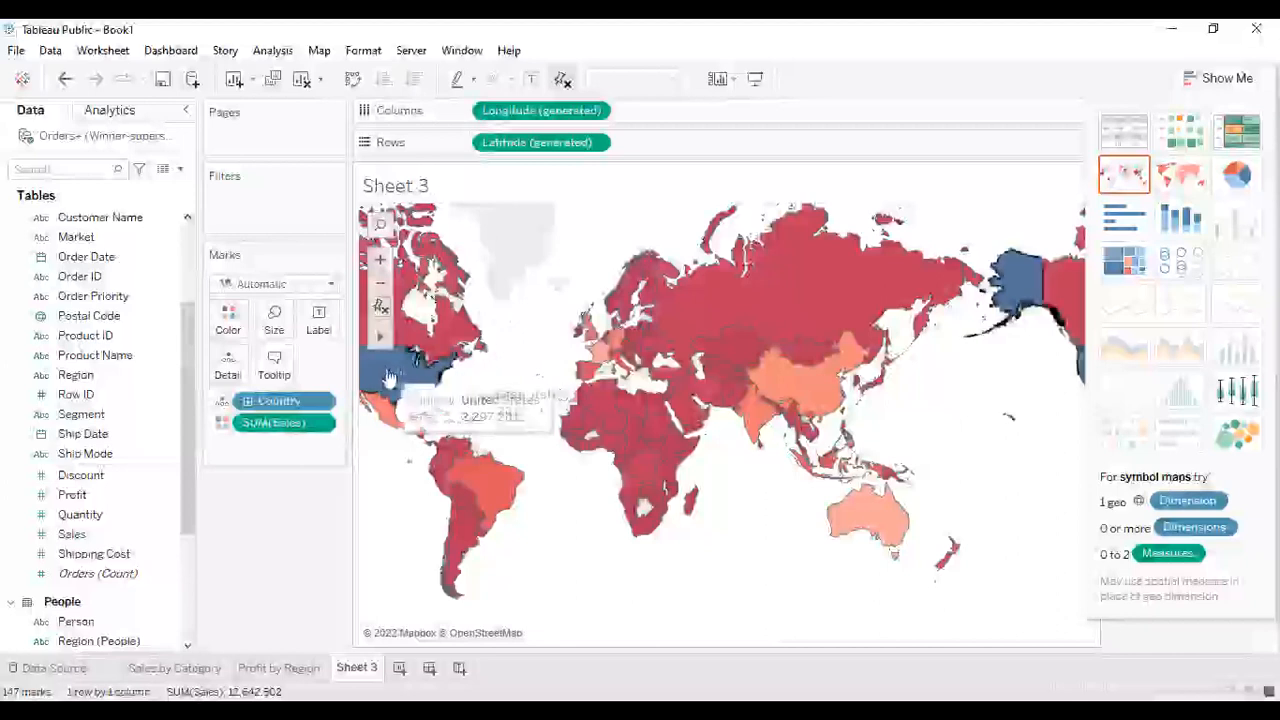
{"action": "mouse_move", "coordinate": [388, 340]}
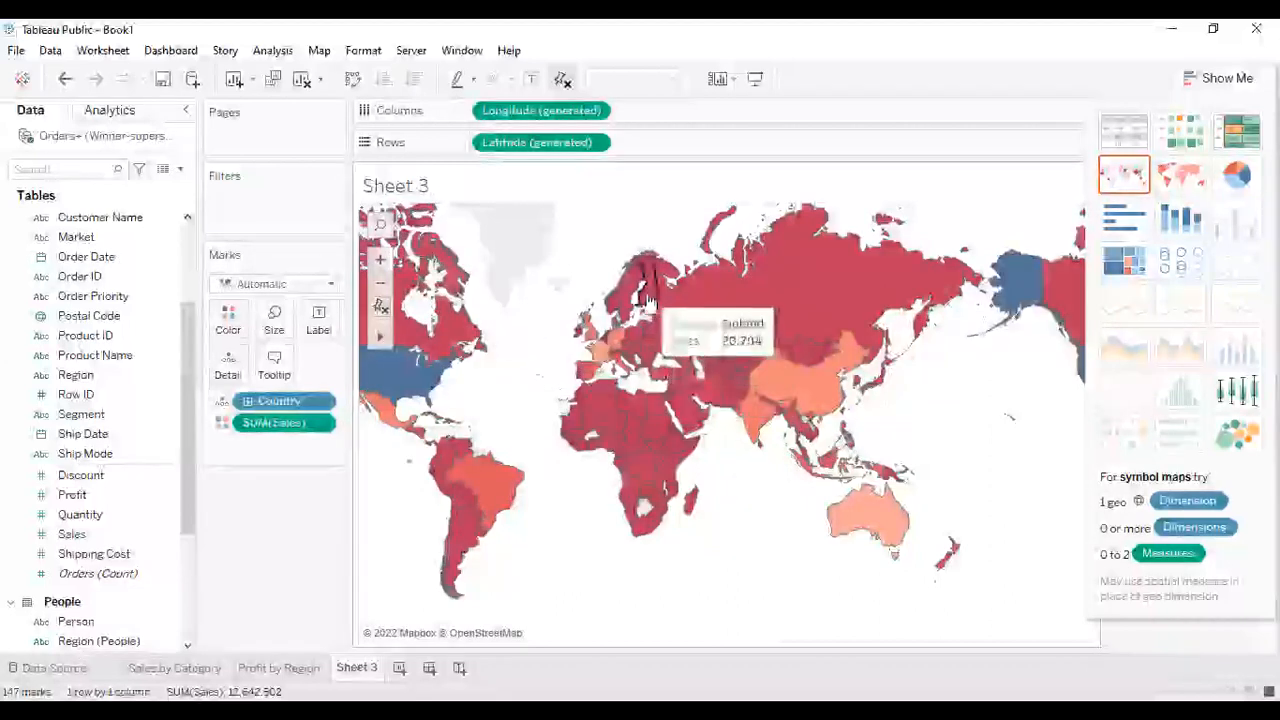
- Select the European and Asian countries on the map with a rectangular selection
{"action": "mouse_move", "coordinate": [650, 228]}
{"action": "left_mouse_down"}
{"action": "mouse_move", "coordinate": [850, 258]}
{"action": "mouse_move", "coordinate": [826, 340]}
{"action": "mouse_move", "coordinate": [730, 450]}
{"action": "mouse_move", "coordinate": [650, 320]}
{"action": "left_mouse_up"}
{"action": "mouse_move", "coordinate": [690, 460]}
{"action": "left_mouse_down"}
{"action": "mouse_move", "coordinate": [580, 430]}
{"action": "mouse_move", "coordinate": [570, 290]}
{"action": "mouse_move", "coordinate": [596, 241]}
{"action": "mouse_move", "coordinate": [645, 228]}
{"action": "left_mouse_up"}
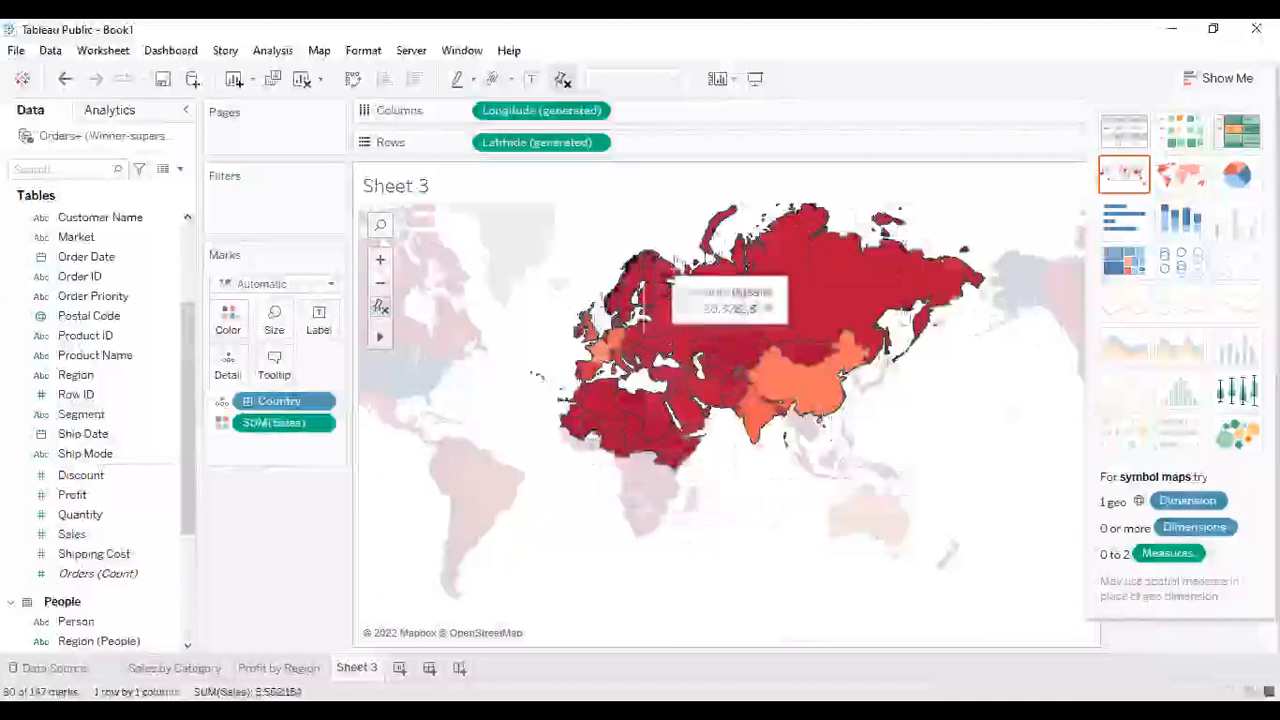
{"action": "mouse_move", "coordinate": [742, 296]}
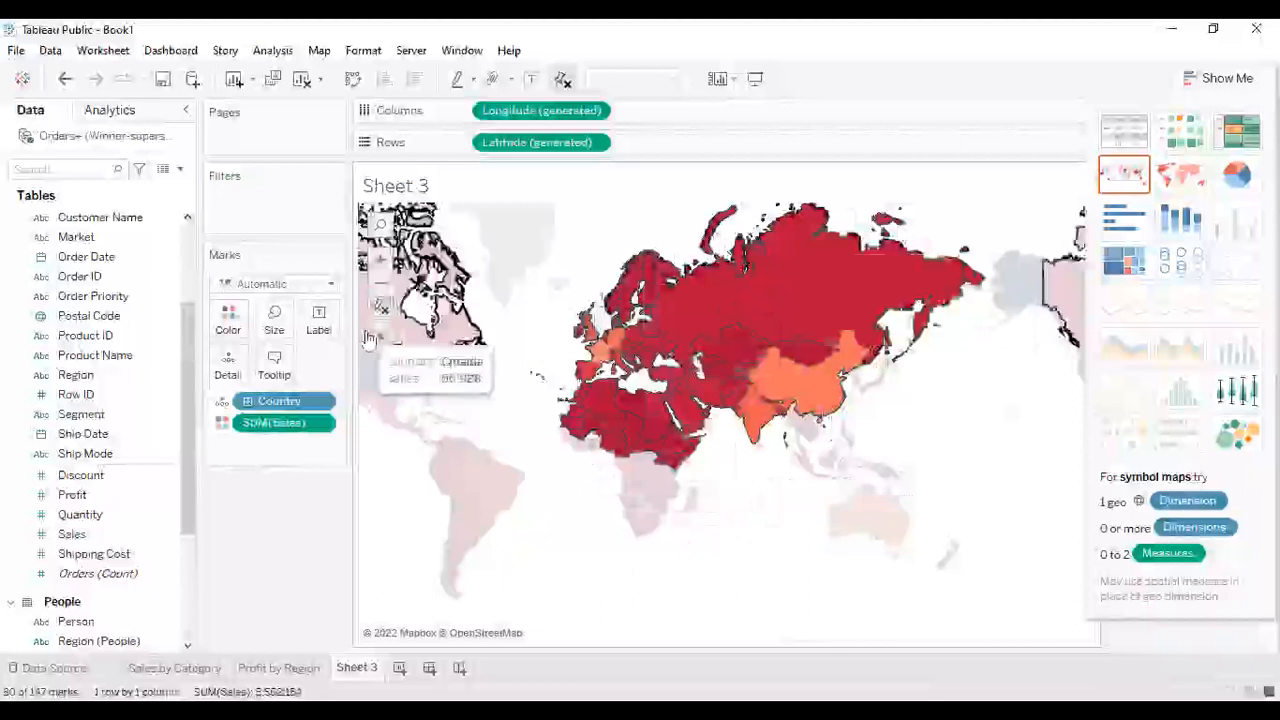
{"action": "mouse_move", "coordinate": [380, 337]}
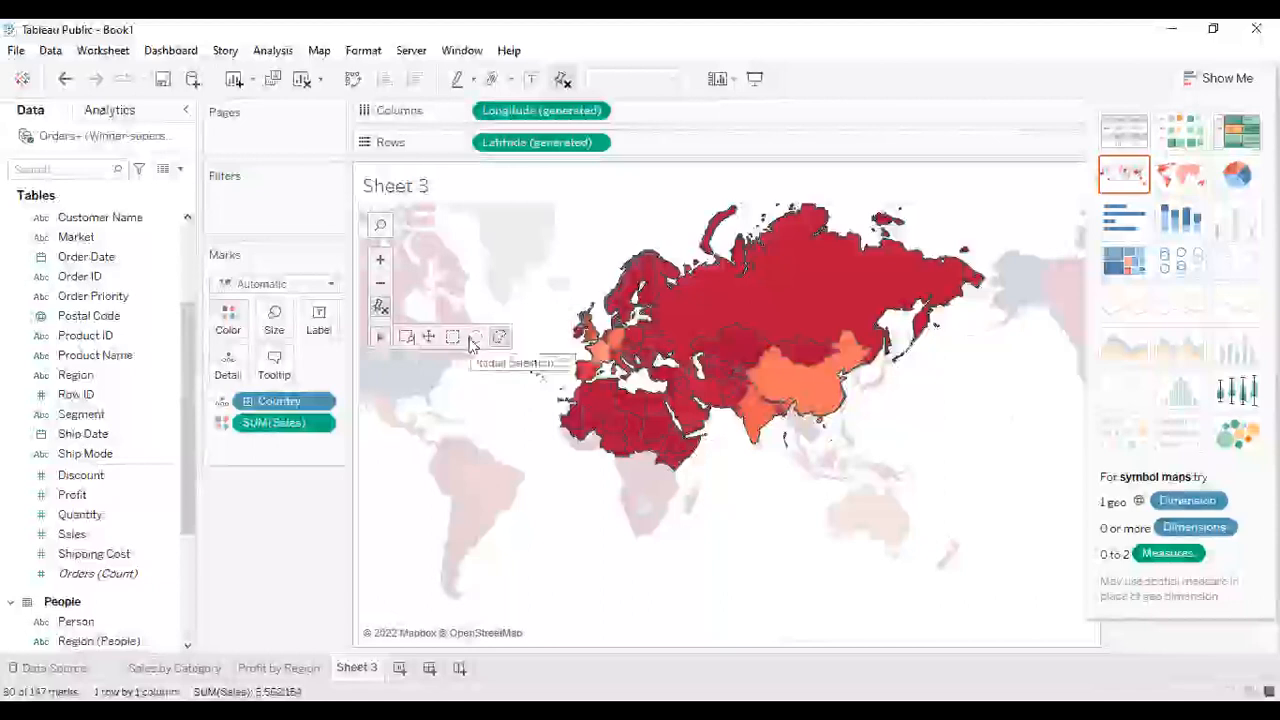
- Try the radial and lasso selection tools to select groups of countries, clearing the selection in between
{"action": "left_click", "coordinate": [473, 341]}
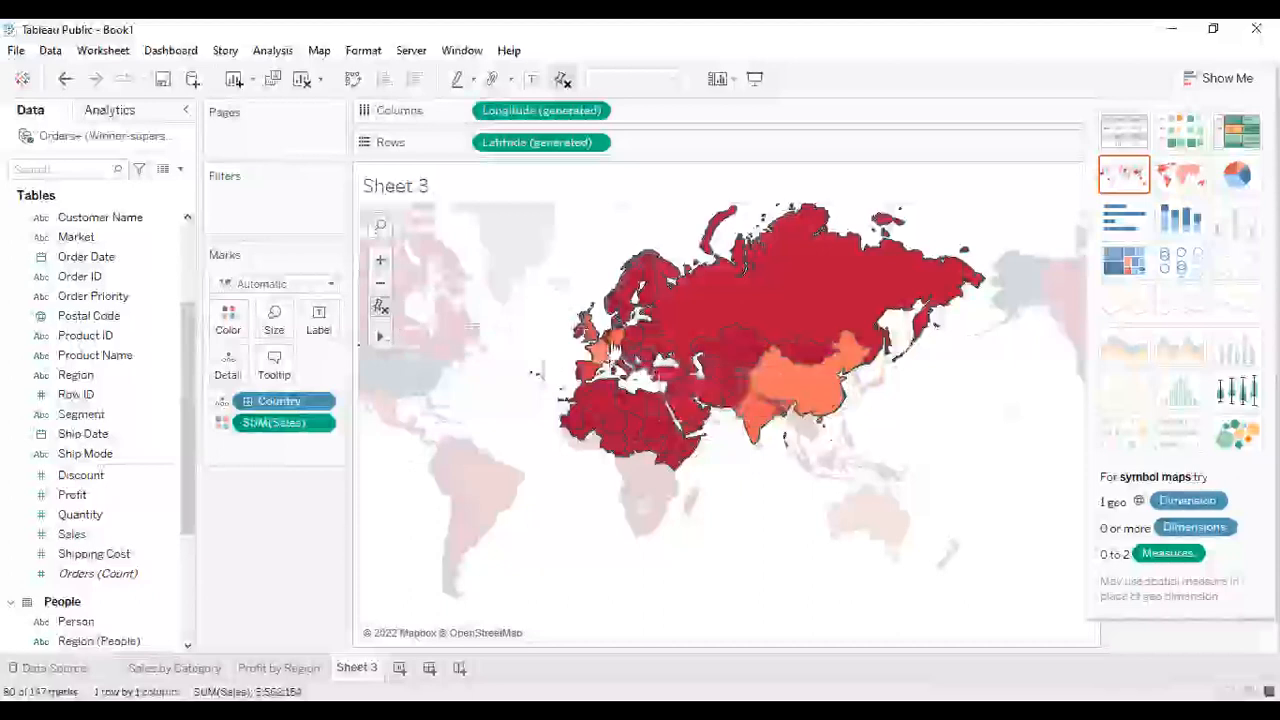
{"action": "left_click_drag", "start_coordinate": [547, 272], "coordinate": [630, 616]}
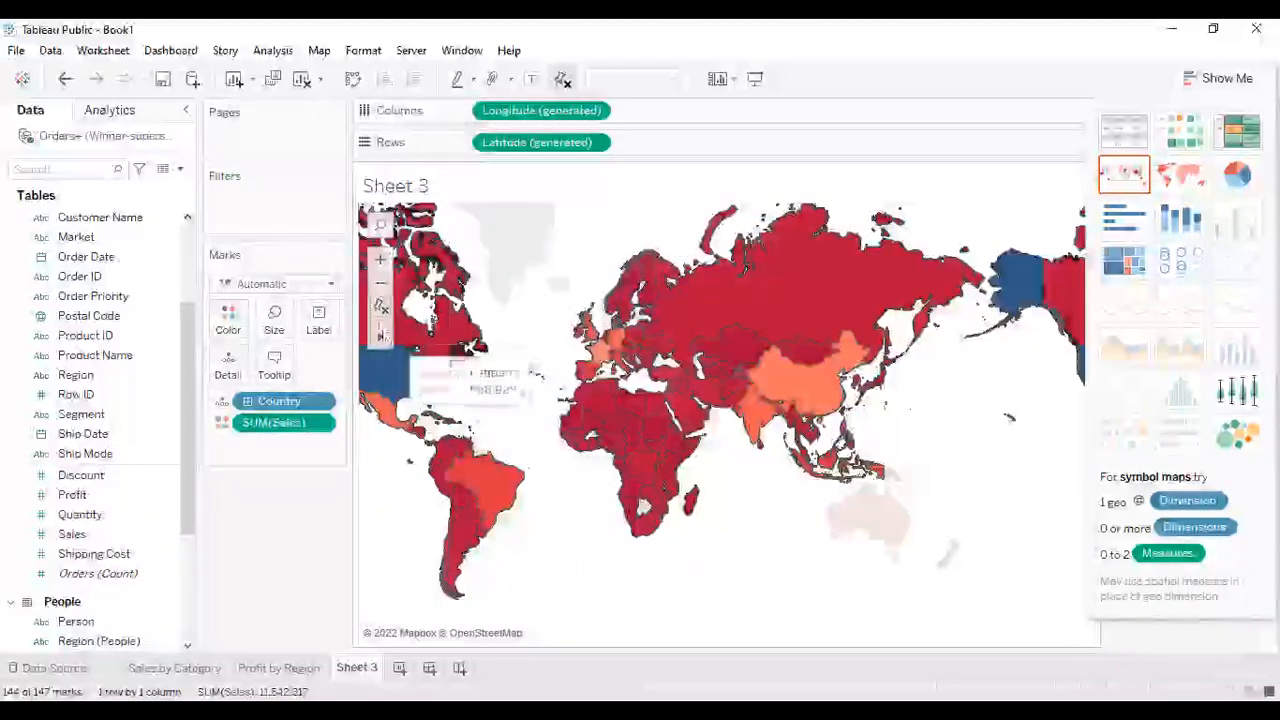
{"action": "left_click", "coordinate": [487, 261]}
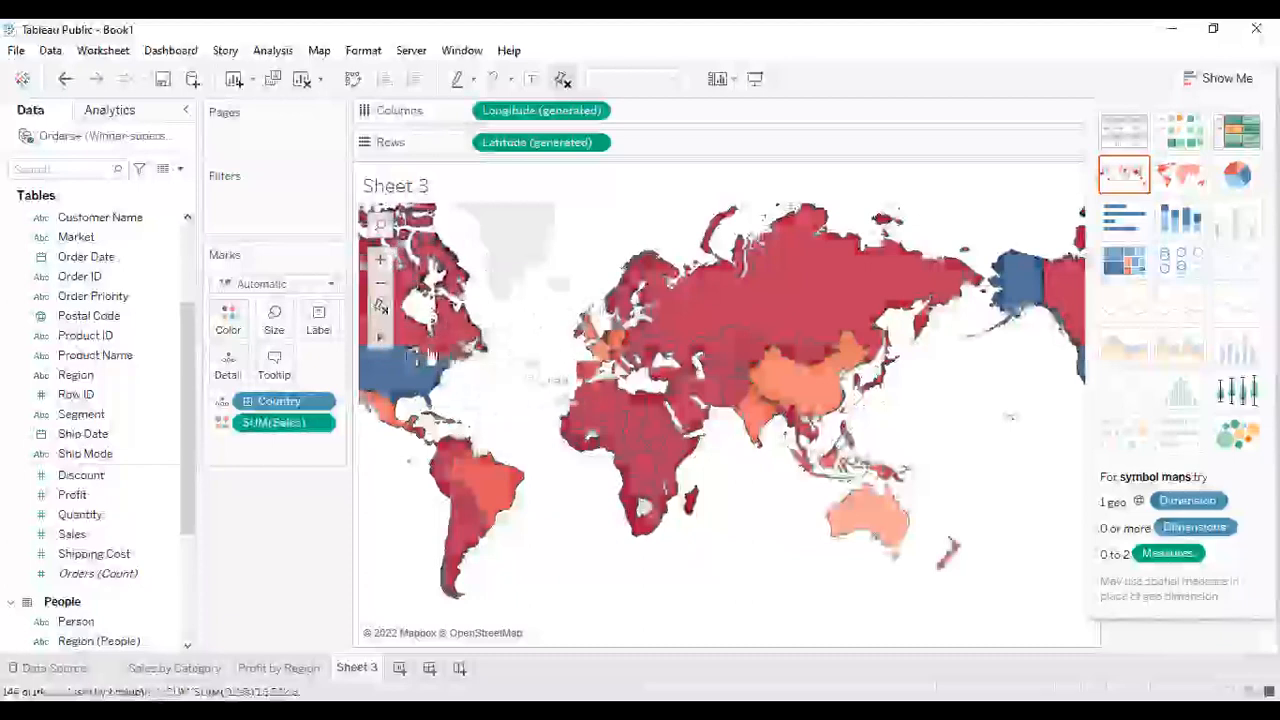
{"action": "left_click", "coordinate": [480, 340]}
{"action": "left_click_drag", "start_coordinate": [477, 335], "coordinate": [625, 275]}
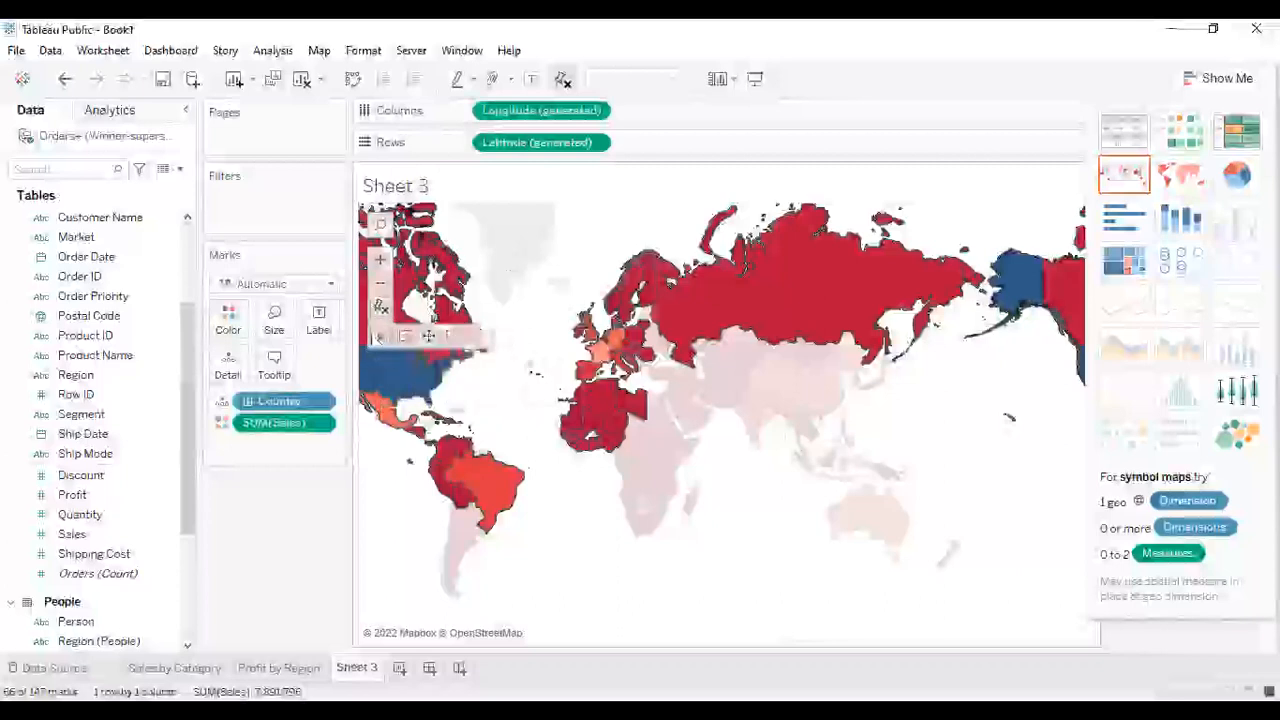
- Pan the map with the pan tool to bring North America into view
{"action": "left_click", "coordinate": [429, 338]}
{"action": "left_click_drag", "start_coordinate": [436, 299], "coordinate": [505, 388]}
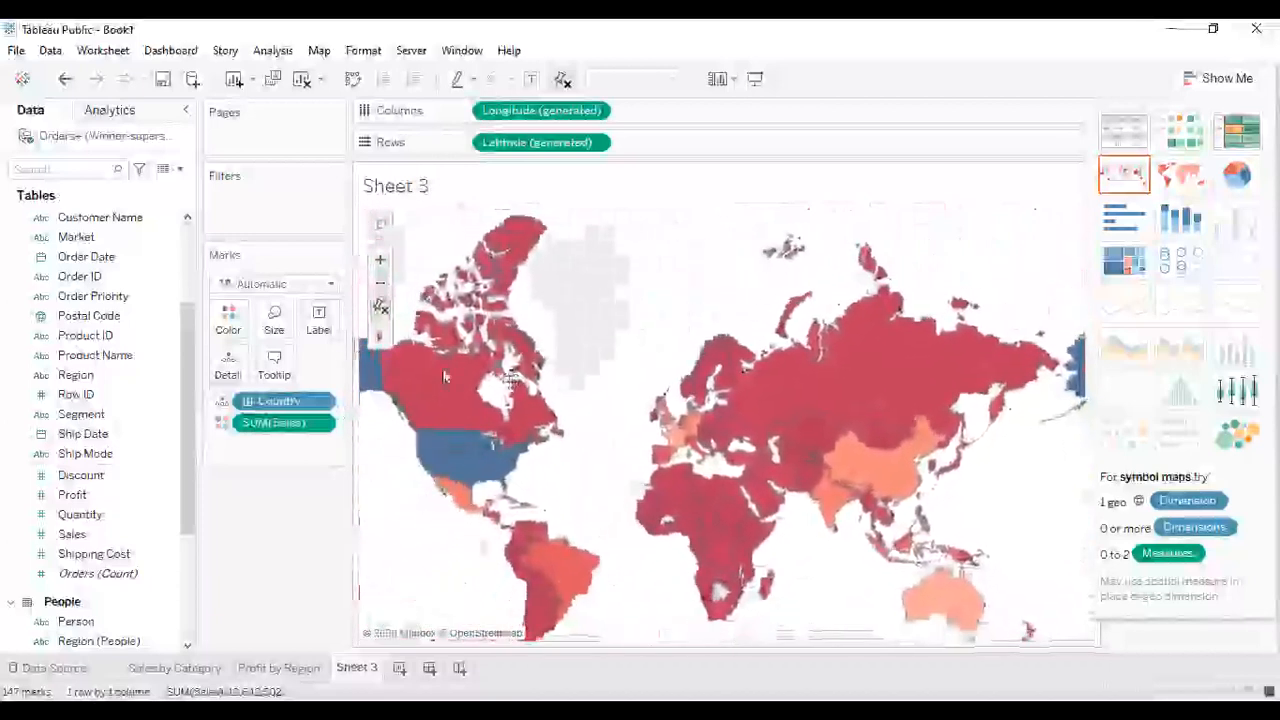
{"action": "mouse_move", "coordinate": [380, 336]}
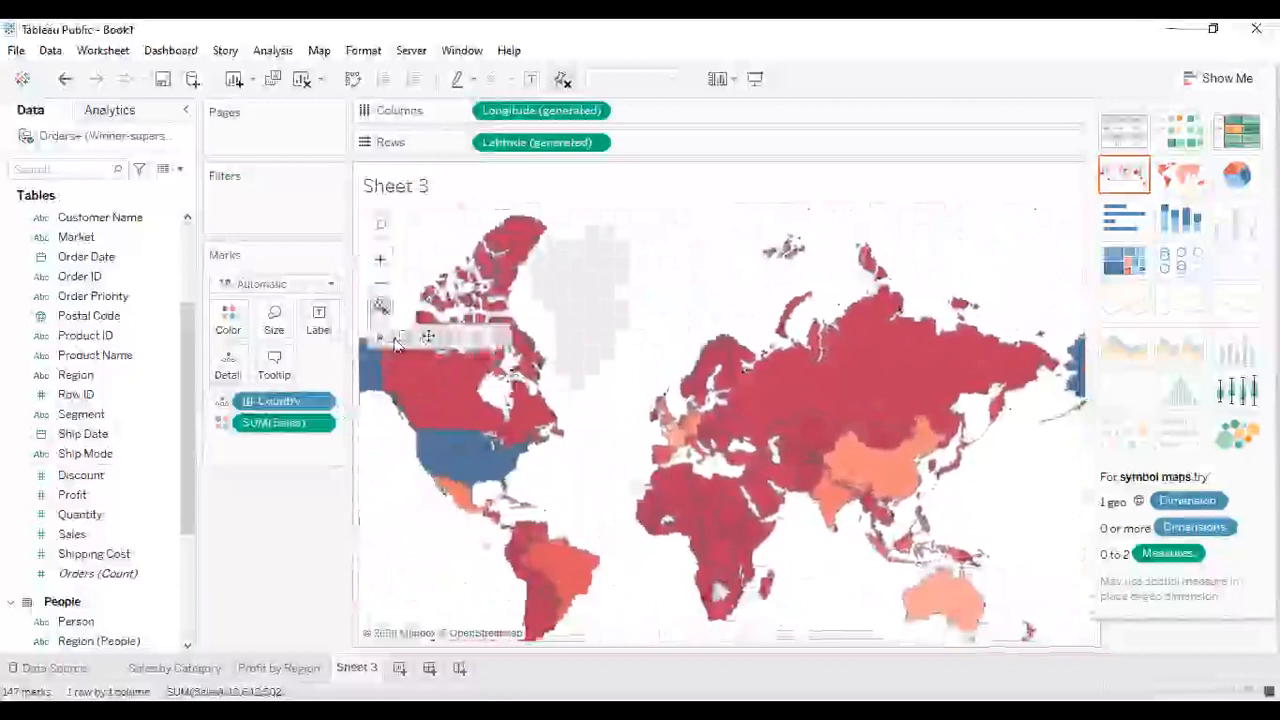